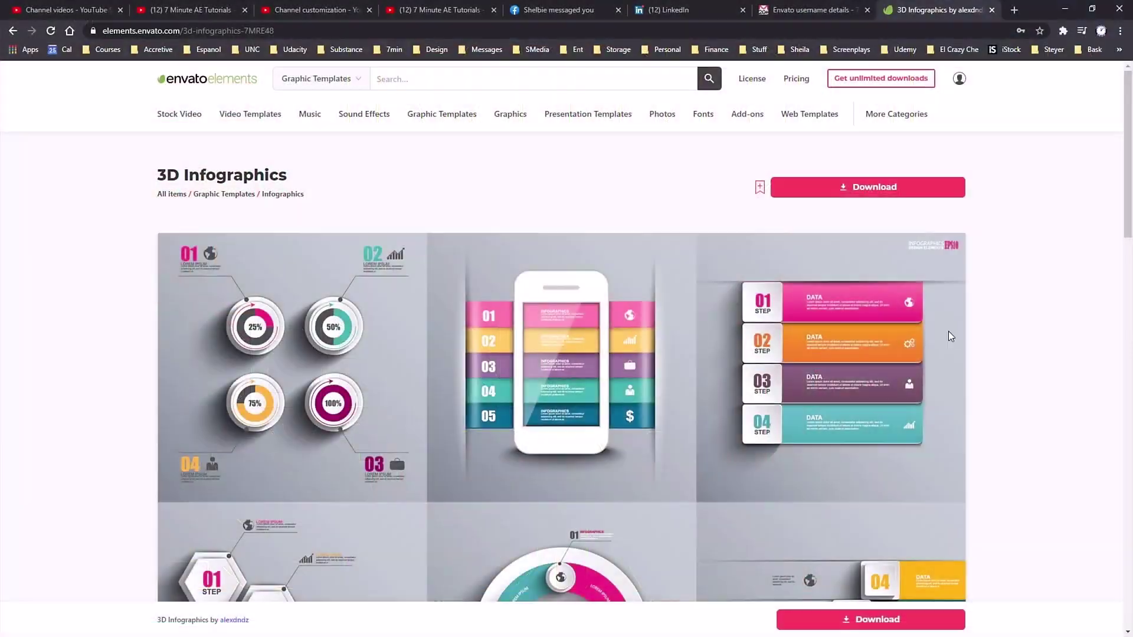
# Step: Scroll through the 3D Infographics template's ring and step-diagram preview images
pyautogui.scroll(-7, 950, 335)
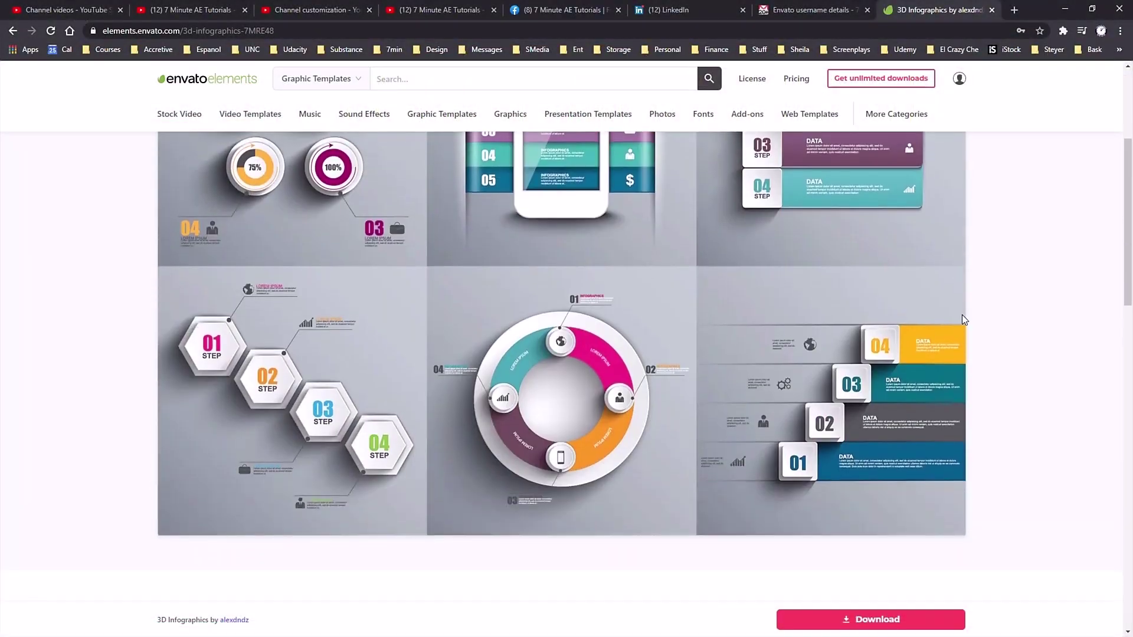
# Step: Browse the Stock Video and Video Templates listings
pyautogui.scroll(5, 968, 313)
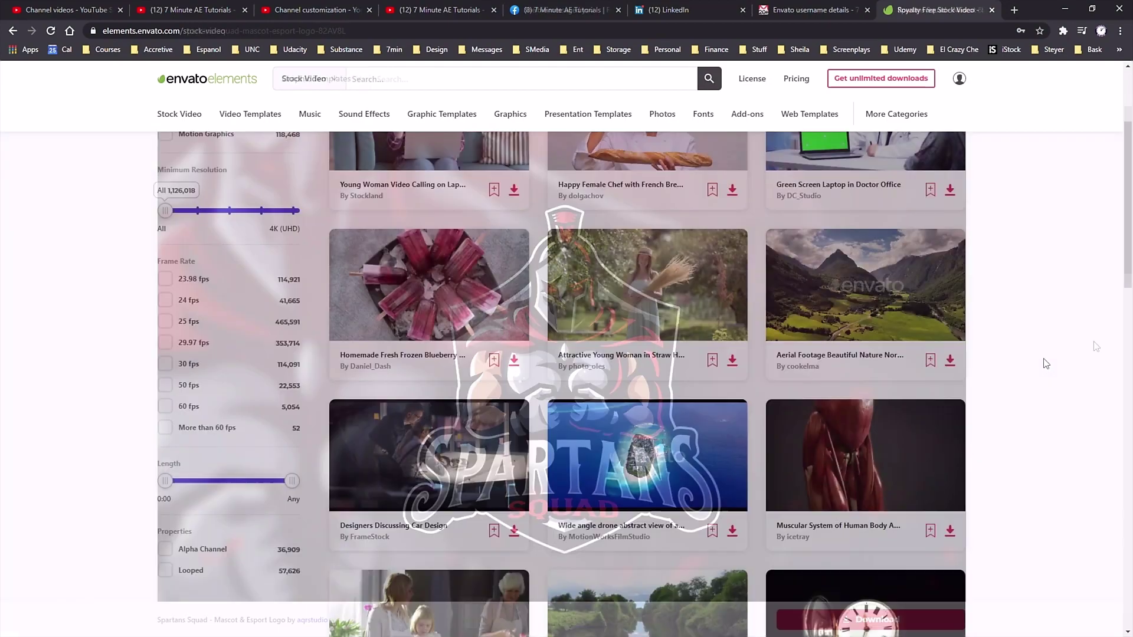
pyautogui.scroll(-6, 1047, 354)
pyautogui.scroll(-3, 1054, 348)
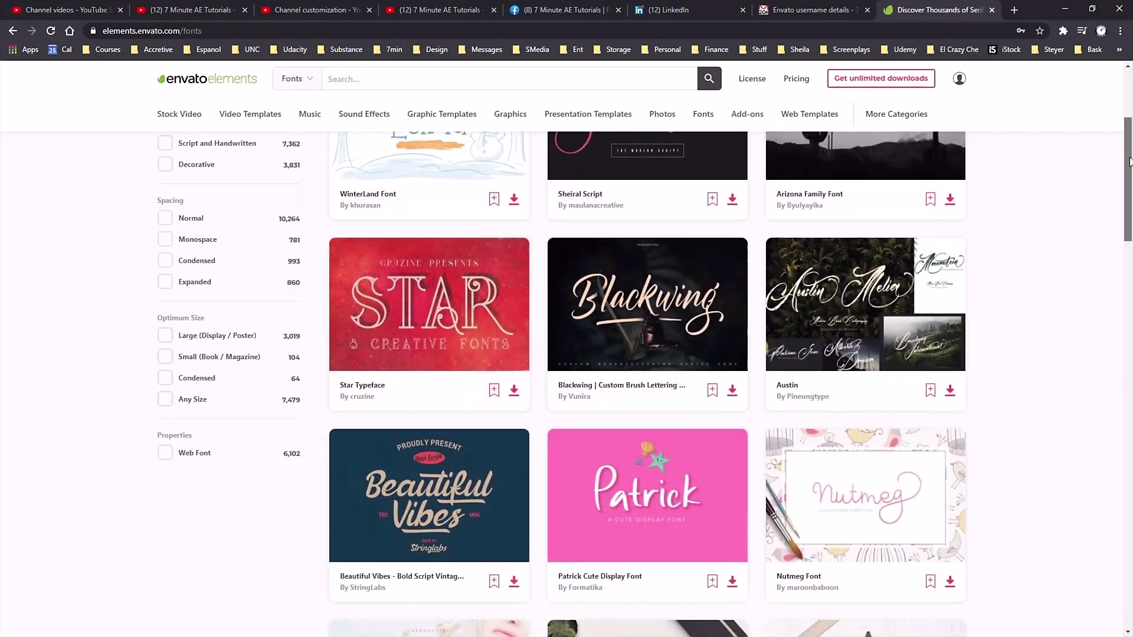
pyautogui.scroll(-5, 1130, 163)
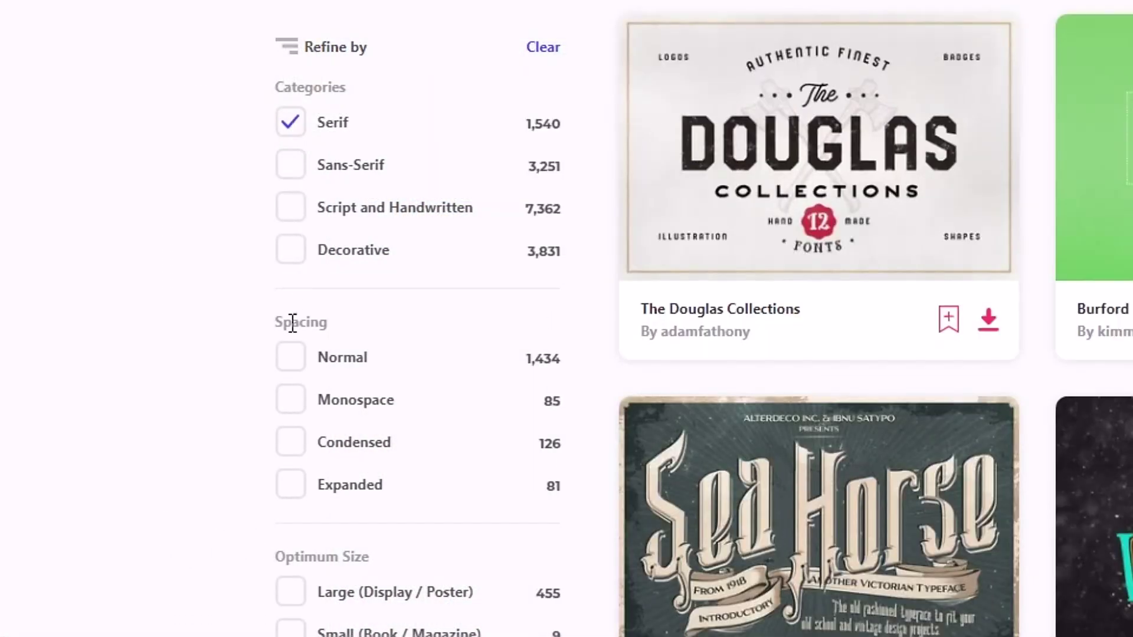
# Step: Filter fonts by Monospace, Large and Condensed, then move on to the music track list
pyautogui.click(292, 404)
pyautogui.click(292, 598)
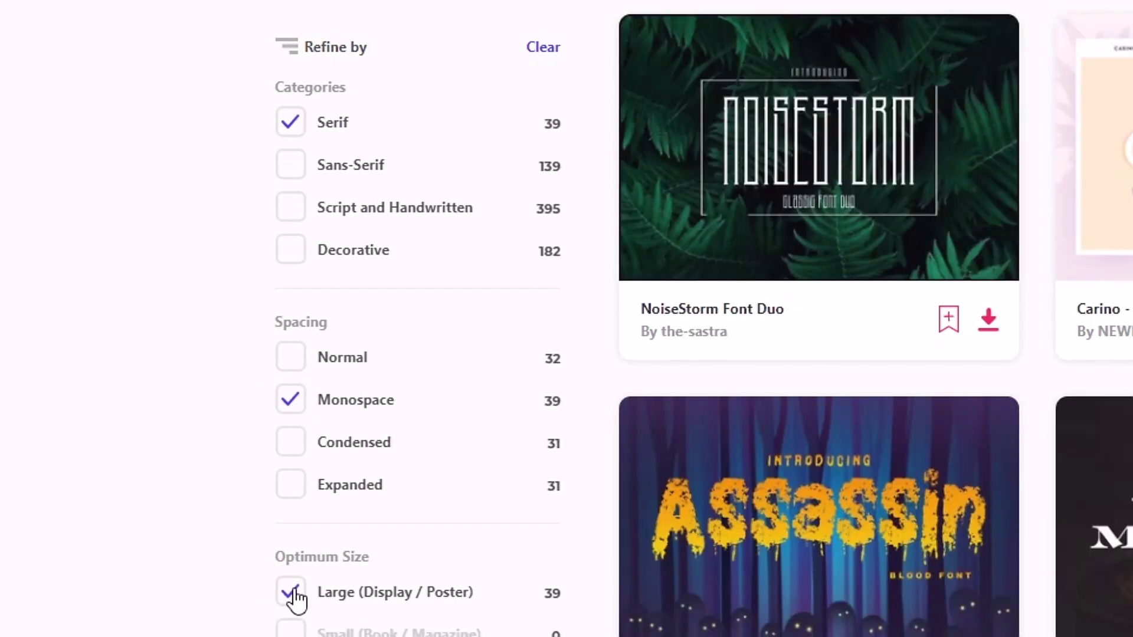
pyautogui.click(303, 436)
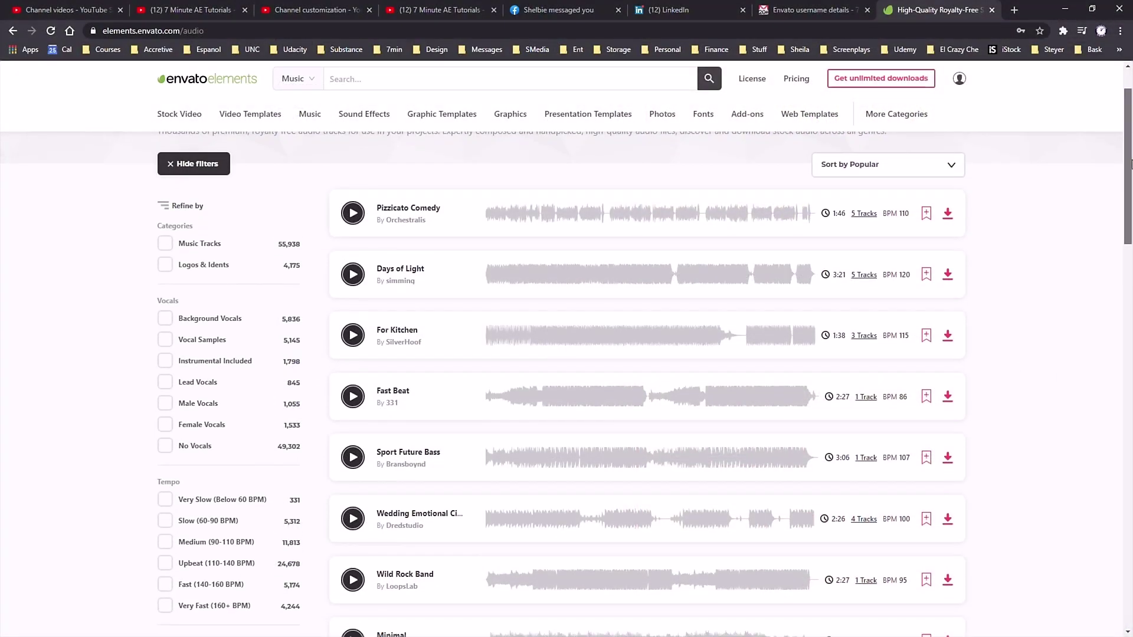
pyautogui.scroll(-7, 1126, 255)
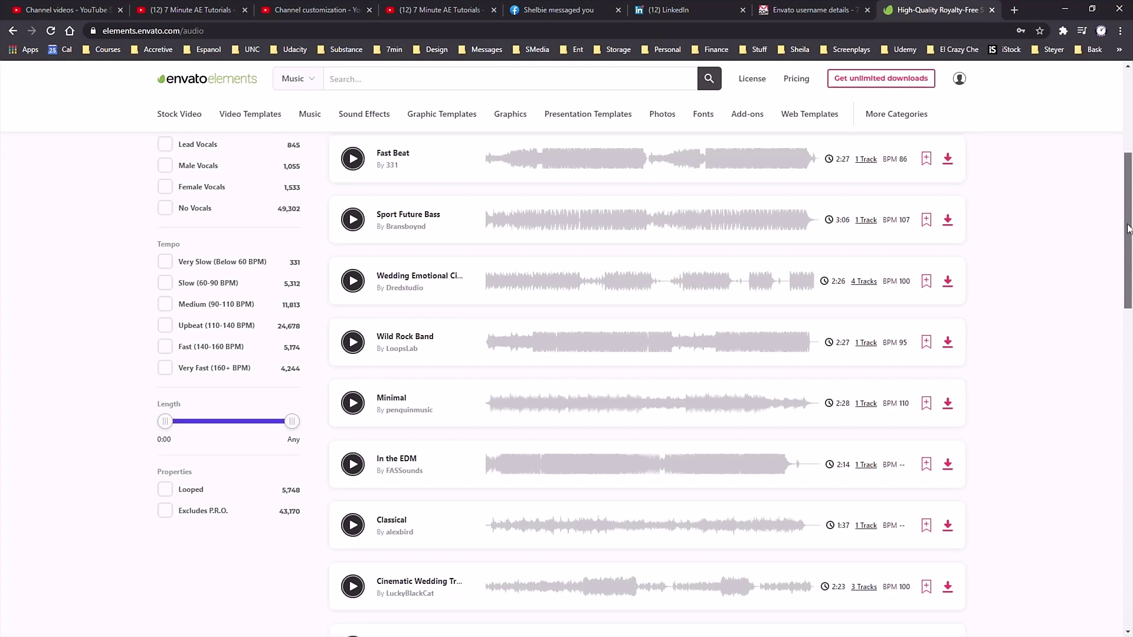
# Step: In Sound Effects, play and stop the Ice Skating Spins 3 preview
pyautogui.moveTo(1125, 255); pyautogui.dragTo(1121, 349)
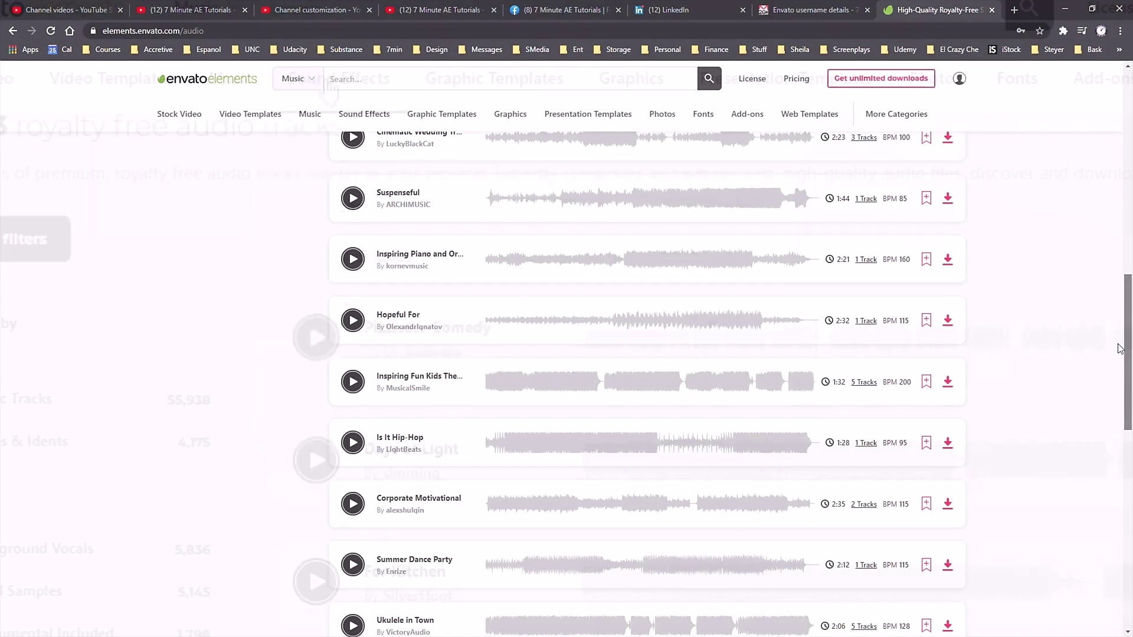
pyautogui.click(364, 114)
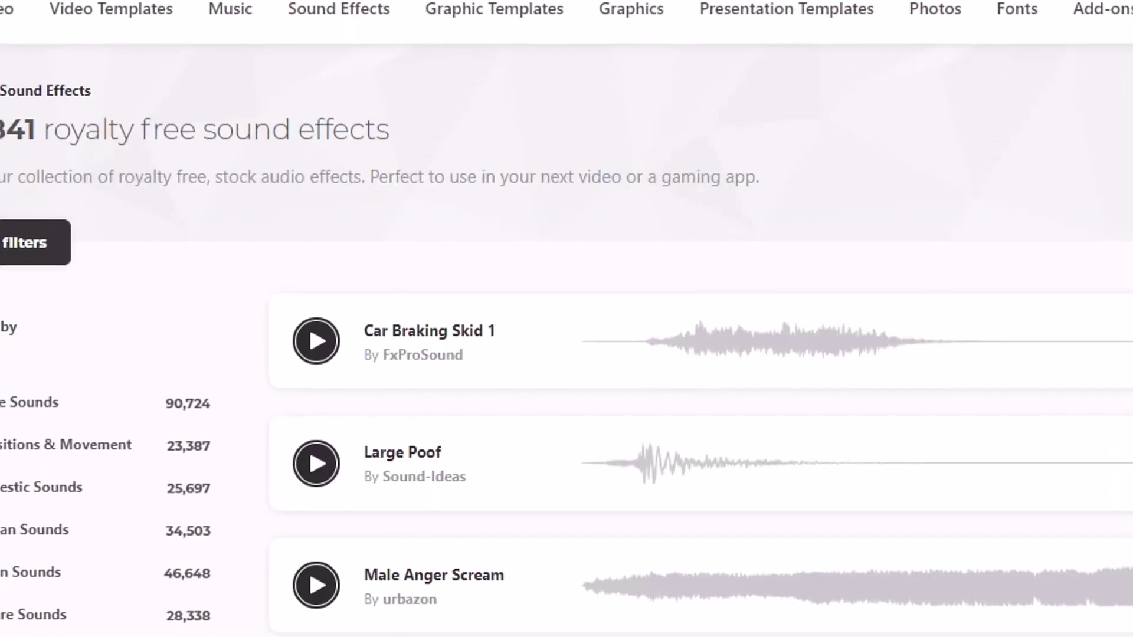
pyautogui.scroll(-3, 591, 455)
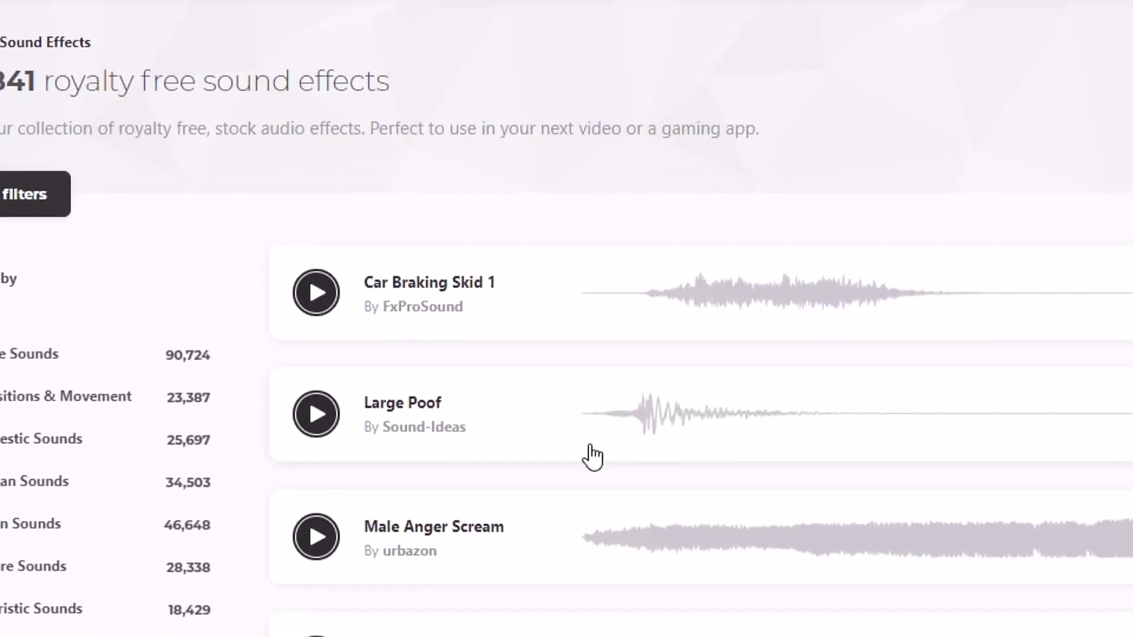
pyautogui.scroll(-6, 289, 378)
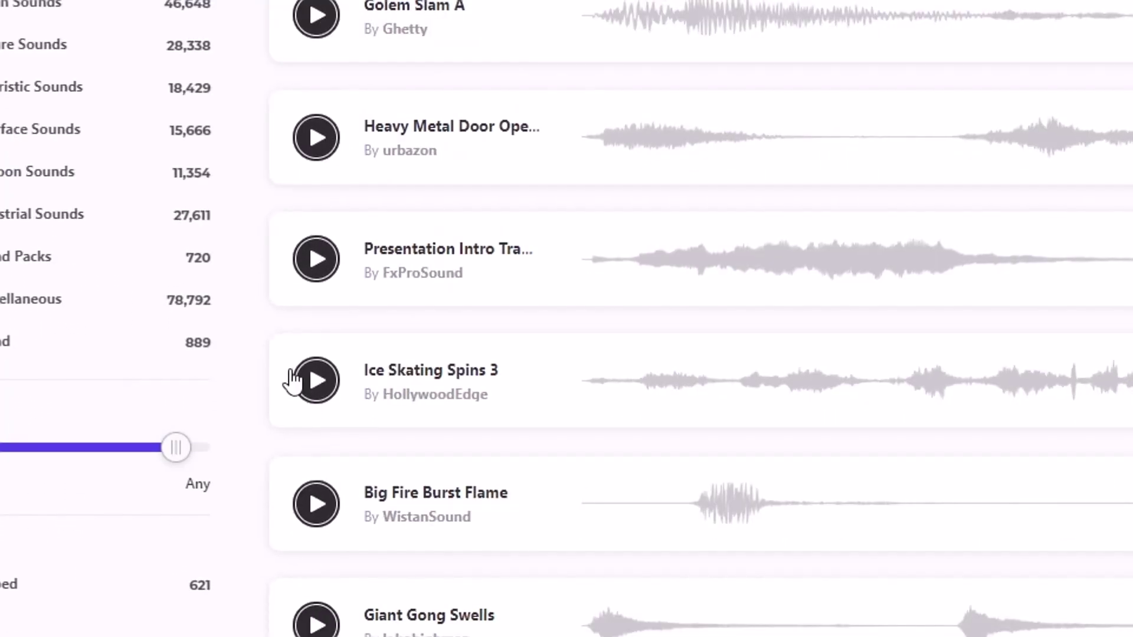
pyautogui.click(314, 382)
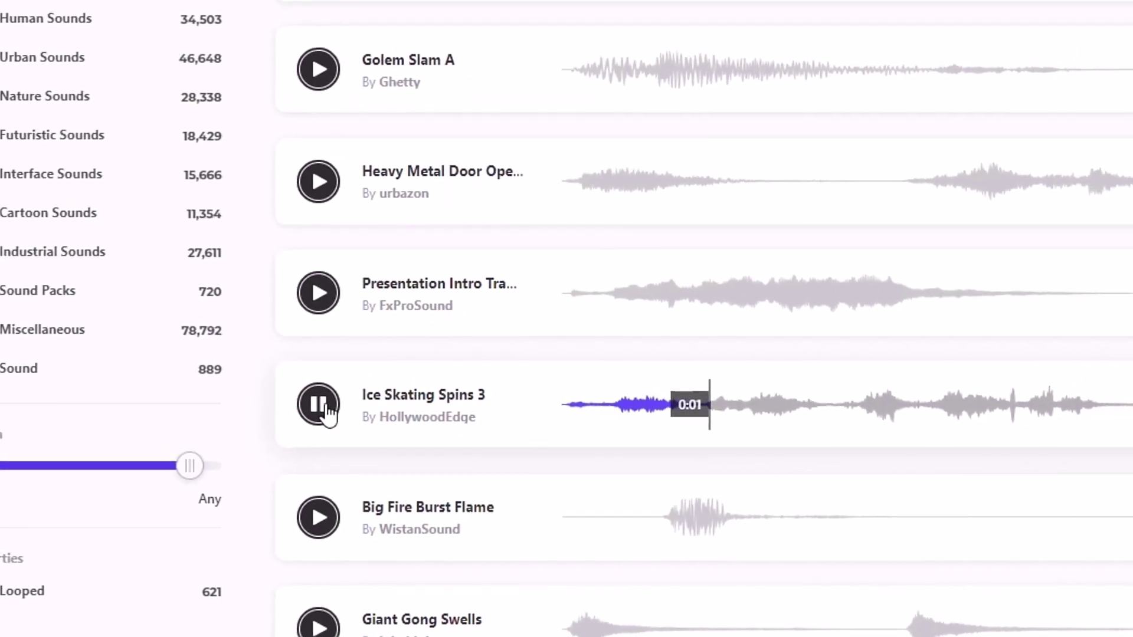
pyautogui.click(318, 396)
# Step: Clear the Futuristic Sounds and Game Sounds category filters, then head to the Lion HTML theme page
pyautogui.click(29, 202)
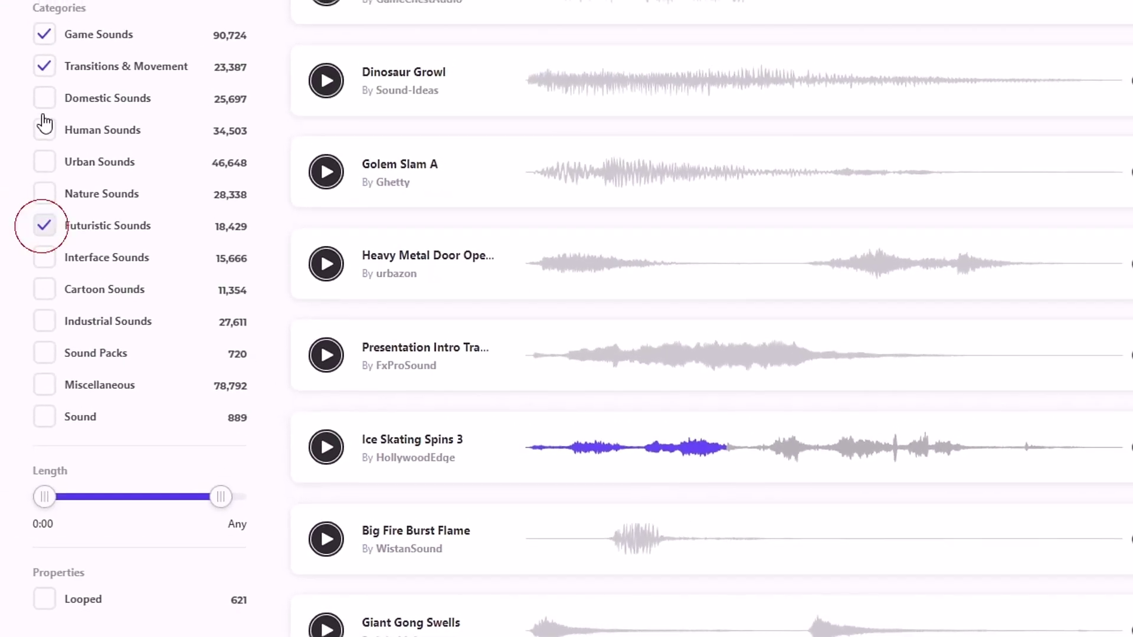
pyautogui.click(26, 2)
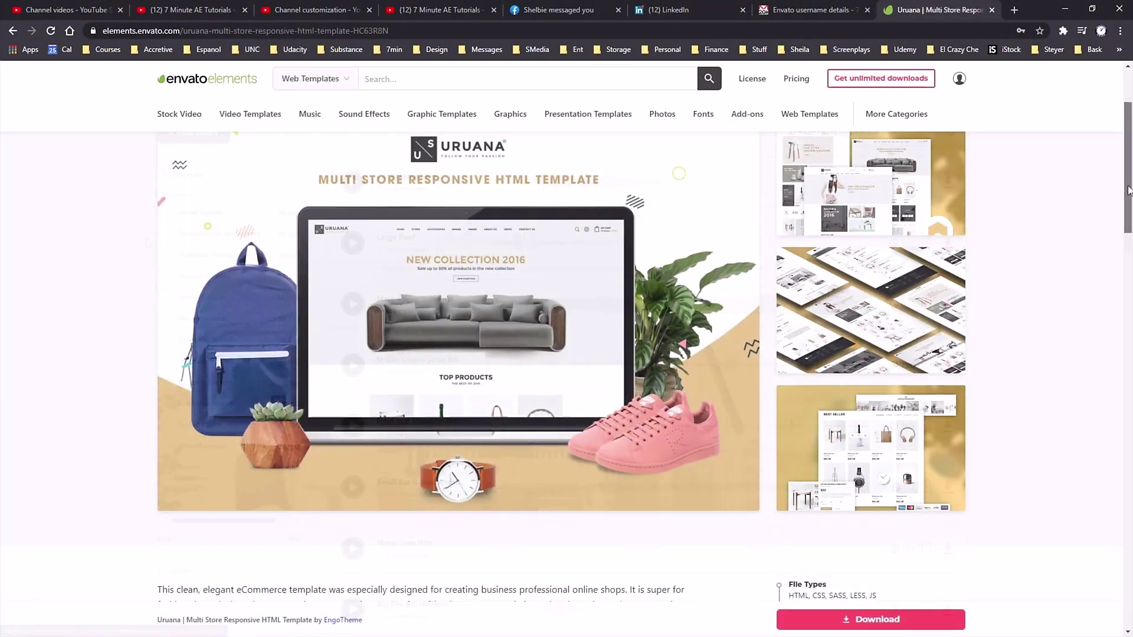
pyautogui.scroll(1, 1124, 183)
pyautogui.scroll(1, 1124, 183)
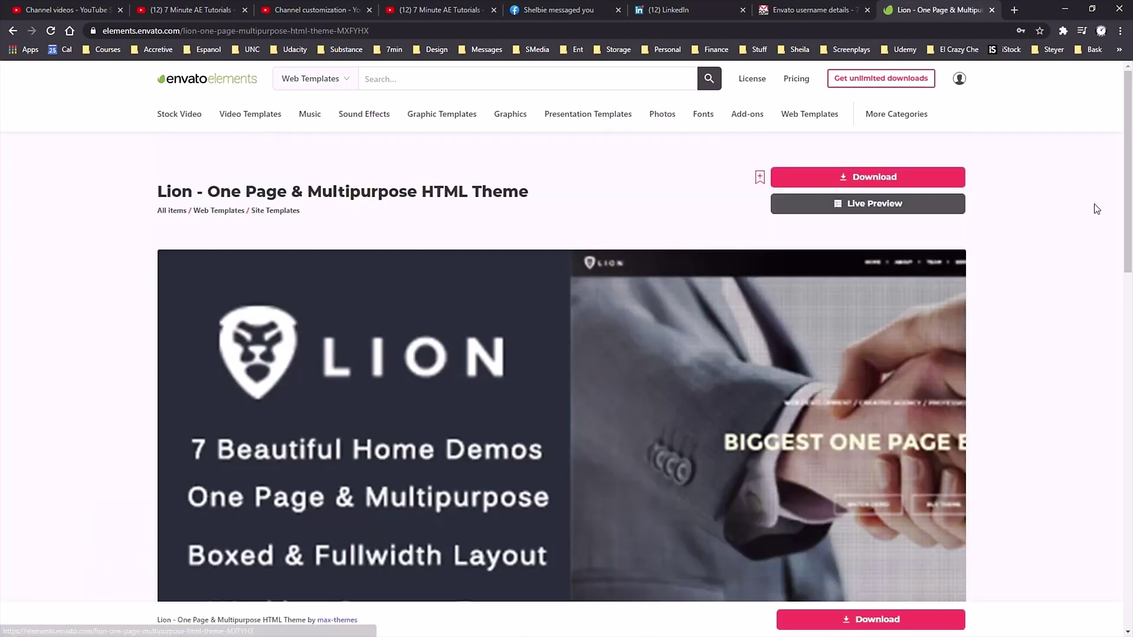
# Step: Open the Hi-Tech Futuristic Slideshow page and step back through earlier template pages to the listing
pyautogui.moveTo(1129, 195); pyautogui.dragTo(1130, 227)
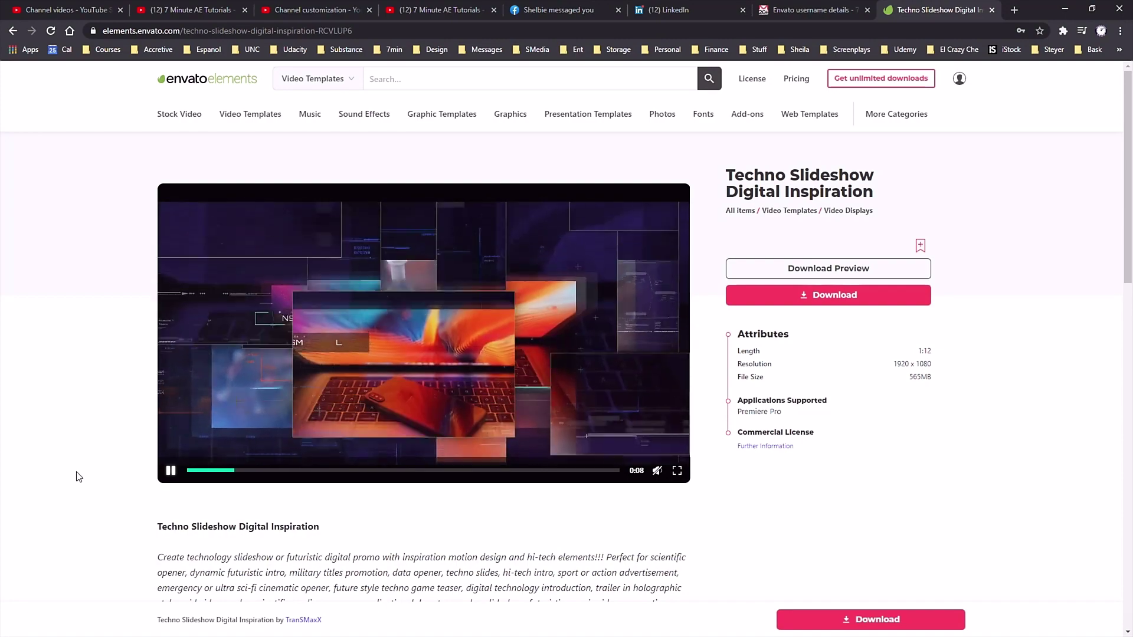
pyautogui.click(12, 32)
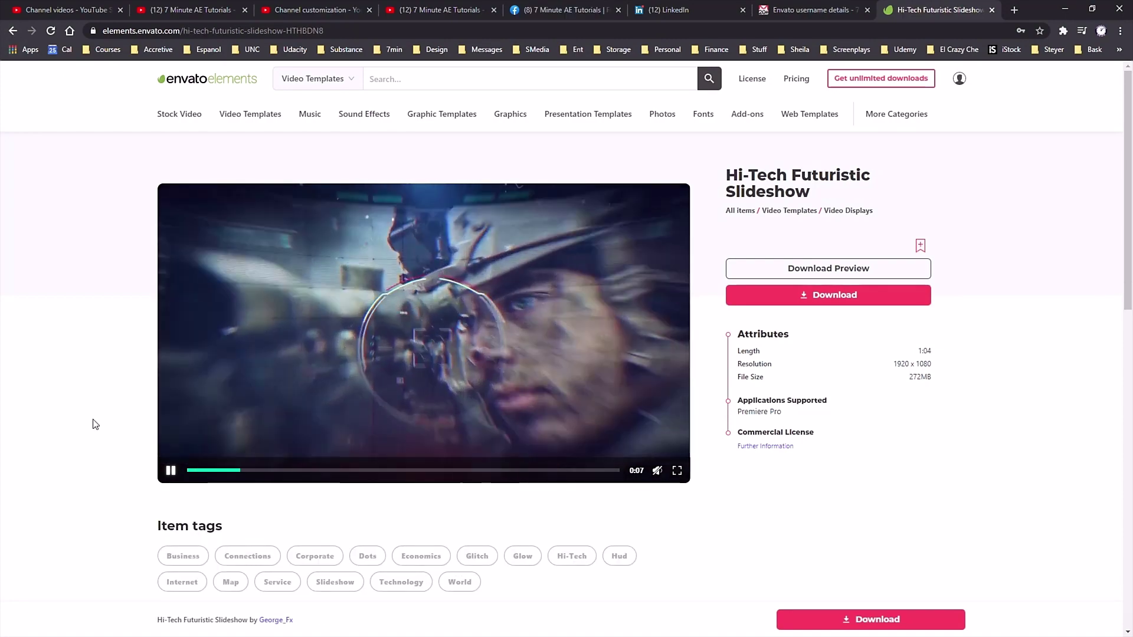
pyautogui.hotkey('alt', 'Left')
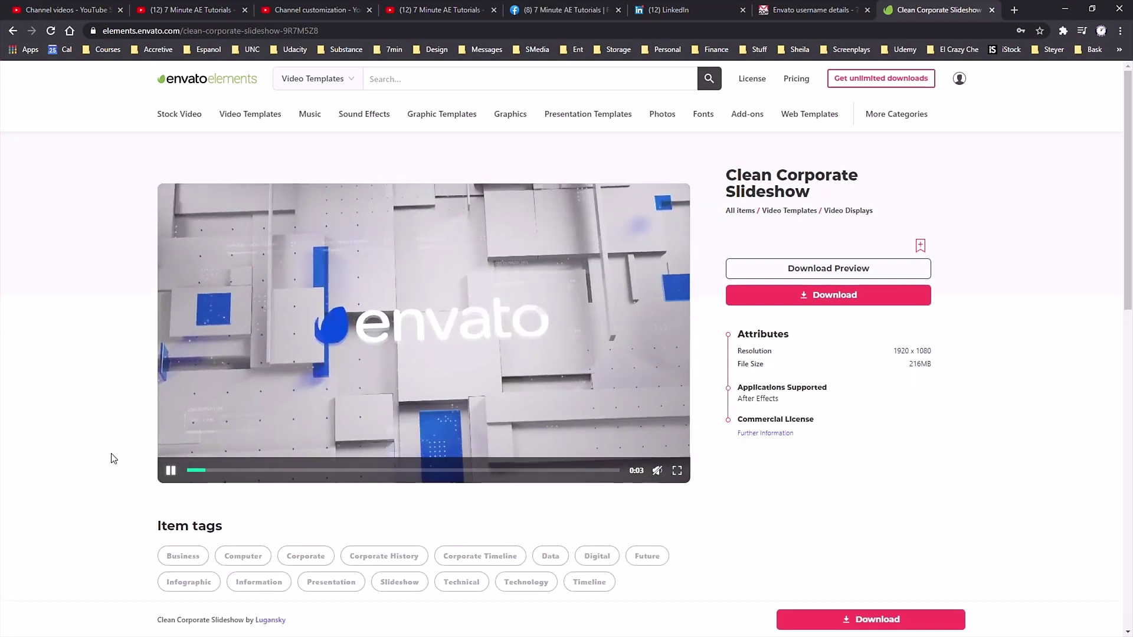
pyautogui.hotkey('alt', 'Left')
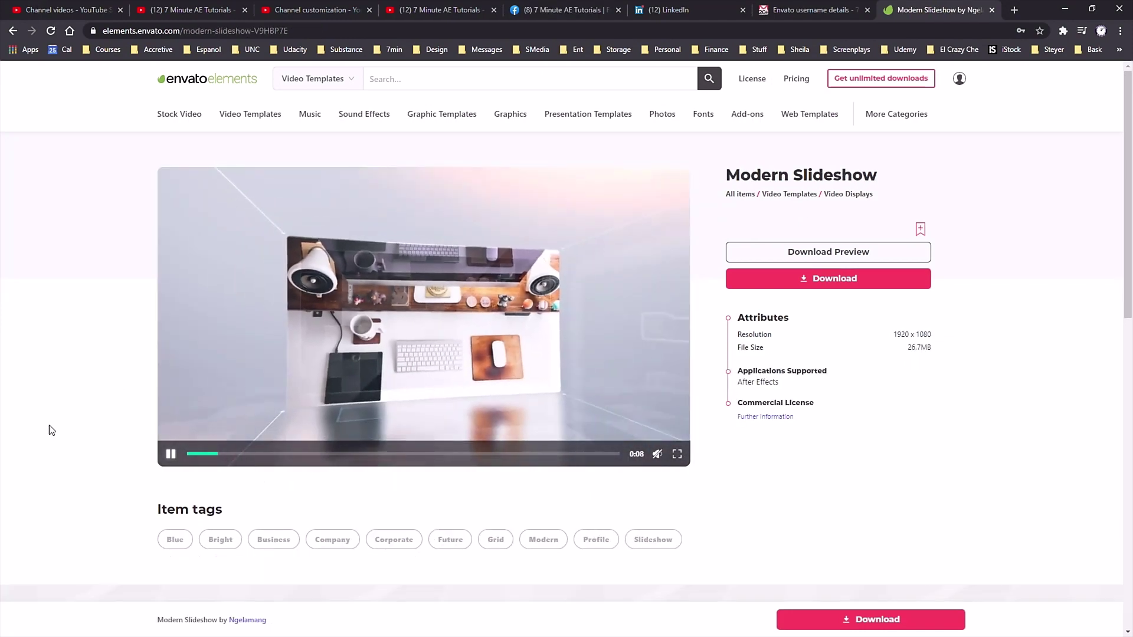
pyautogui.hotkey('alt', 'Left')
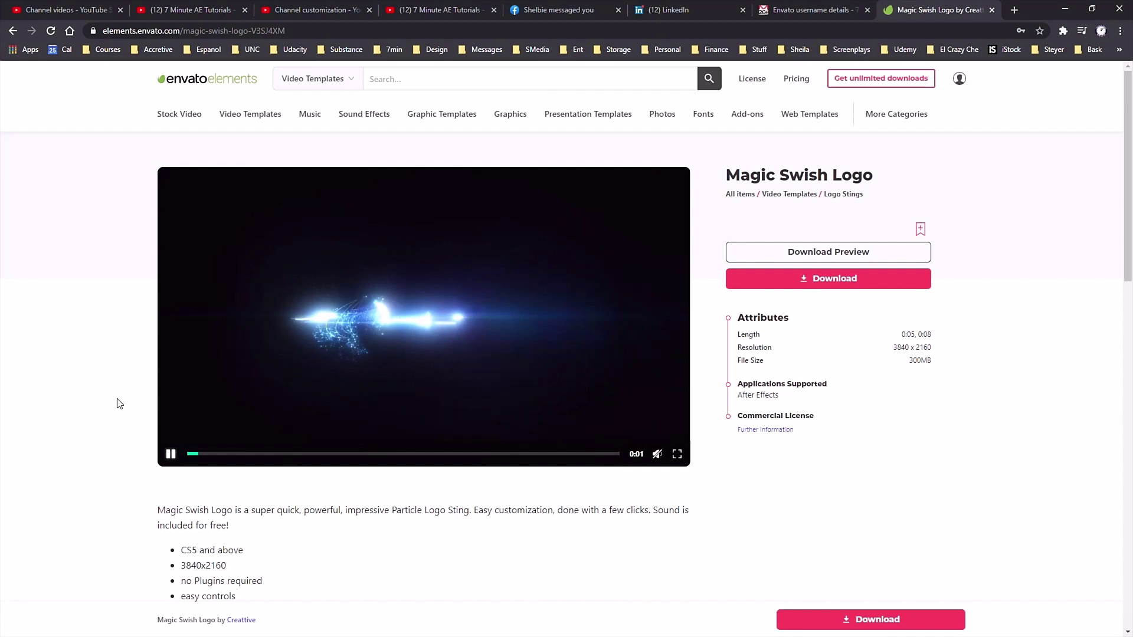
pyautogui.hotkey('alt', 'Left')
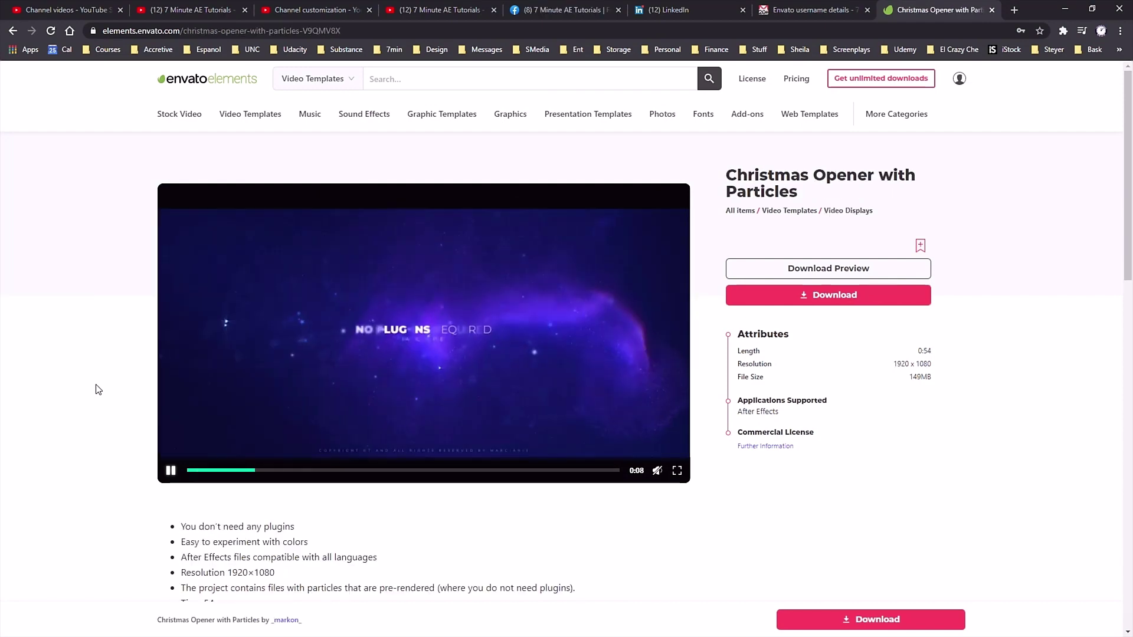
pyautogui.hotkey('alt', 'Left')
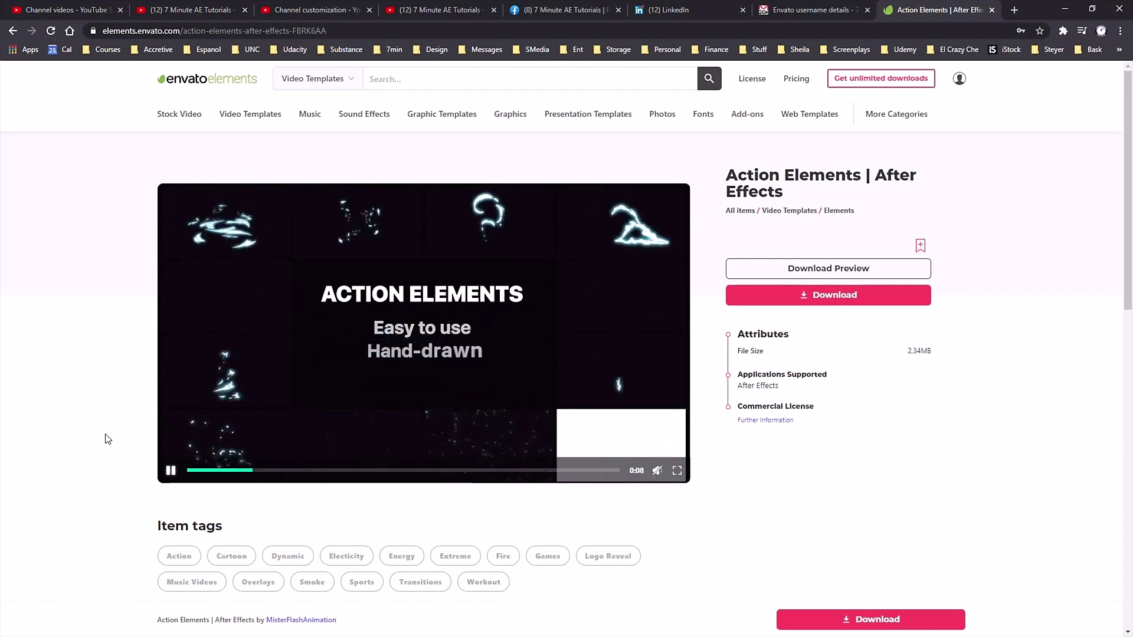
pyautogui.hotkey('alt', 'Left')
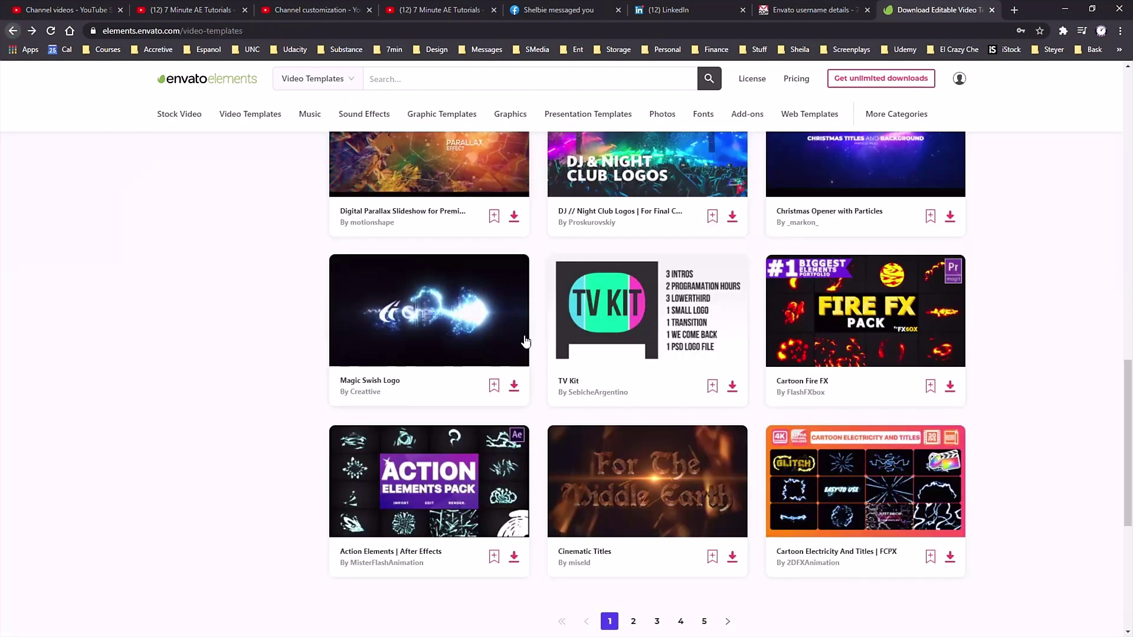
# Step: Open Digital Parallax Slideshow and watch its preview full screen
pyautogui.scroll(3, 441, 317)
pyautogui.click(423, 309)
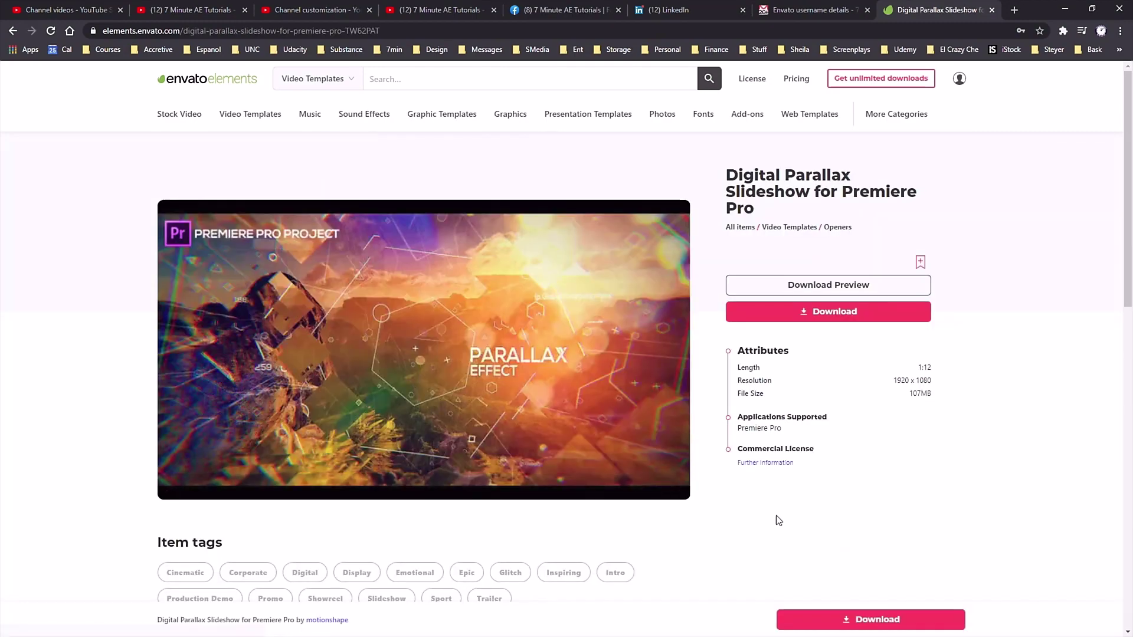
pyautogui.press('f')
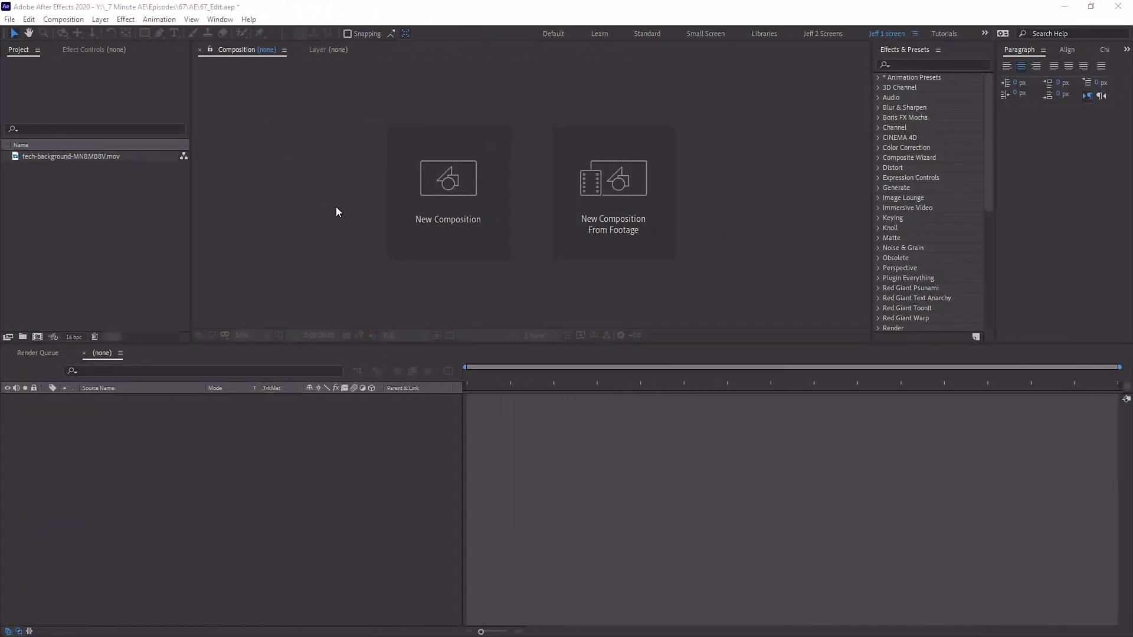
# Step: Create a 1920×1080, 29.97 fps, 10-second composition named 'Charts and graphs'
pyautogui.click(450, 200)
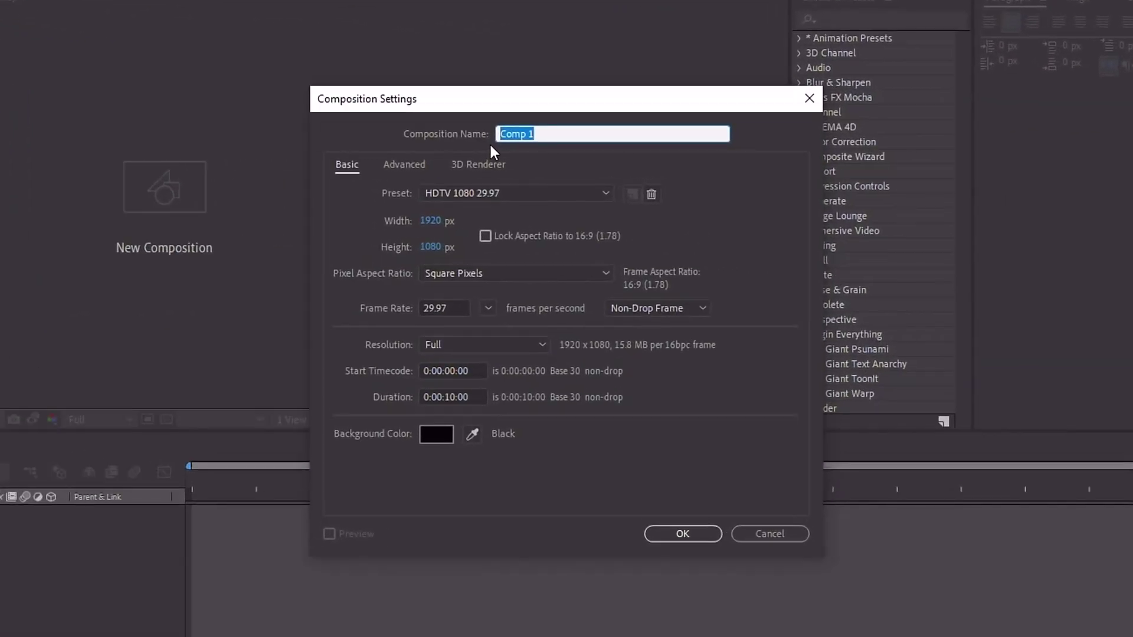
pyautogui.write('Charts and graphs')
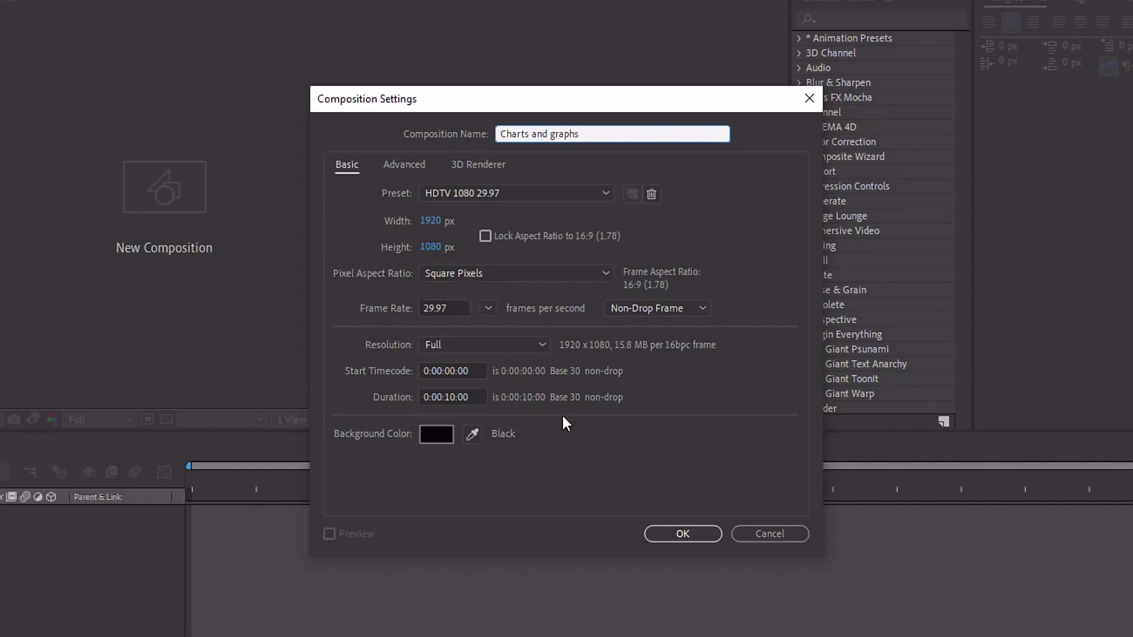
pyautogui.click(681, 534)
pyautogui.click(105, 217)
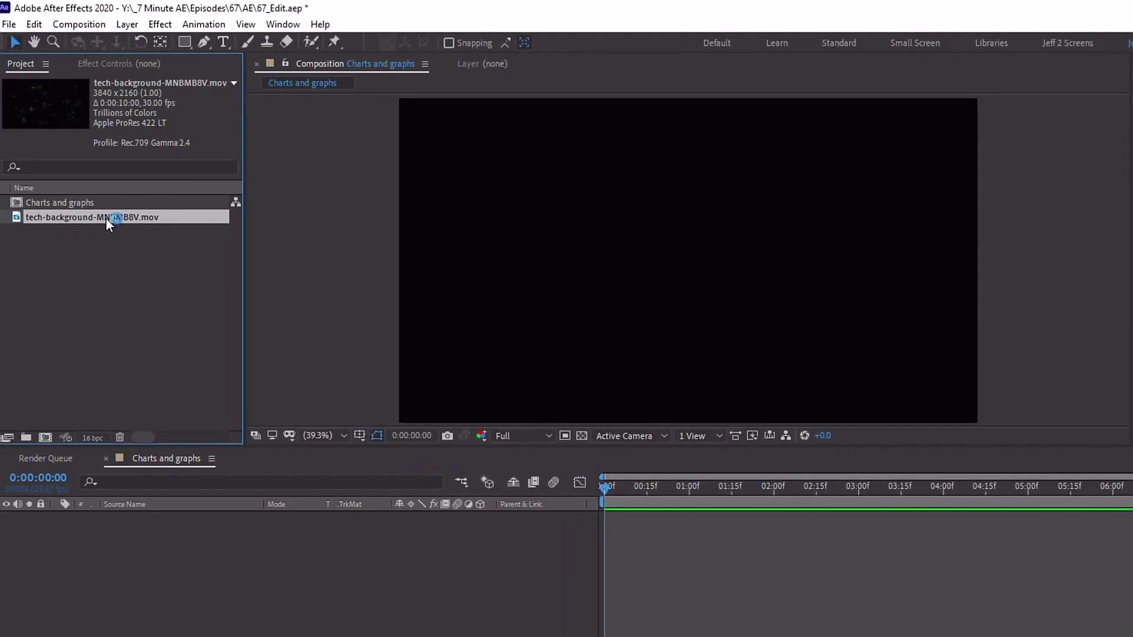
# Step: Scale the tech-background footage layer down to 50.7% to fit the frame
pyautogui.press('p')
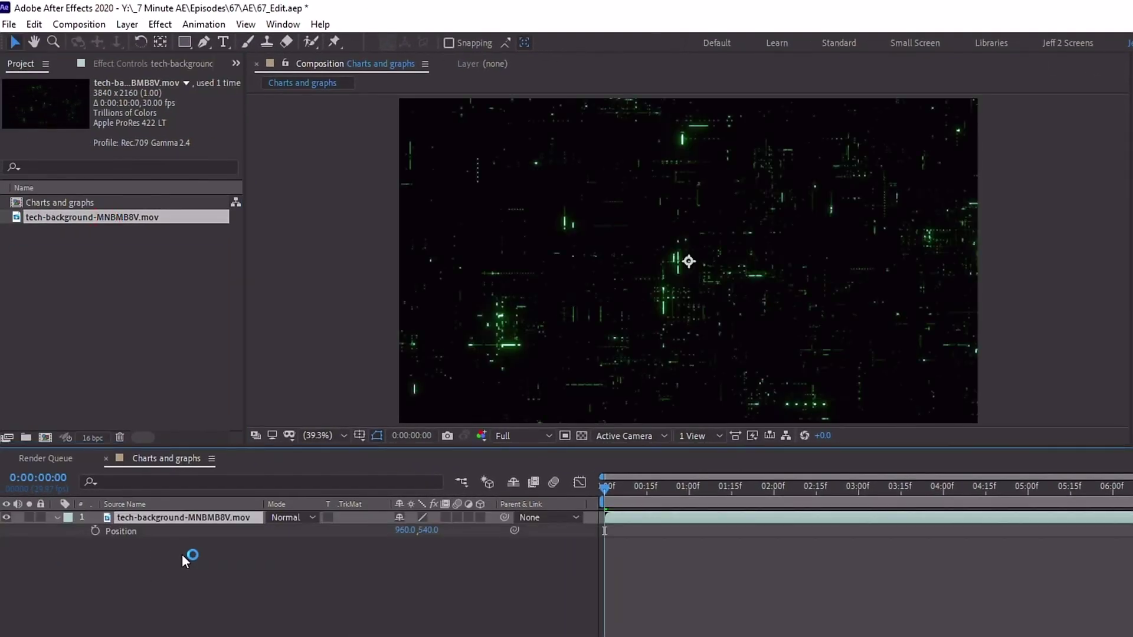
pyautogui.hotkey('shift', 's')
pyautogui.moveTo(419, 550); pyautogui.dragTo(389, 550)
# Step: Add a new shape layer and rename it 'Bar chart'
pyautogui.click(128, 25)
pyautogui.moveTo(148, 46)
pyautogui.click(417, 127)
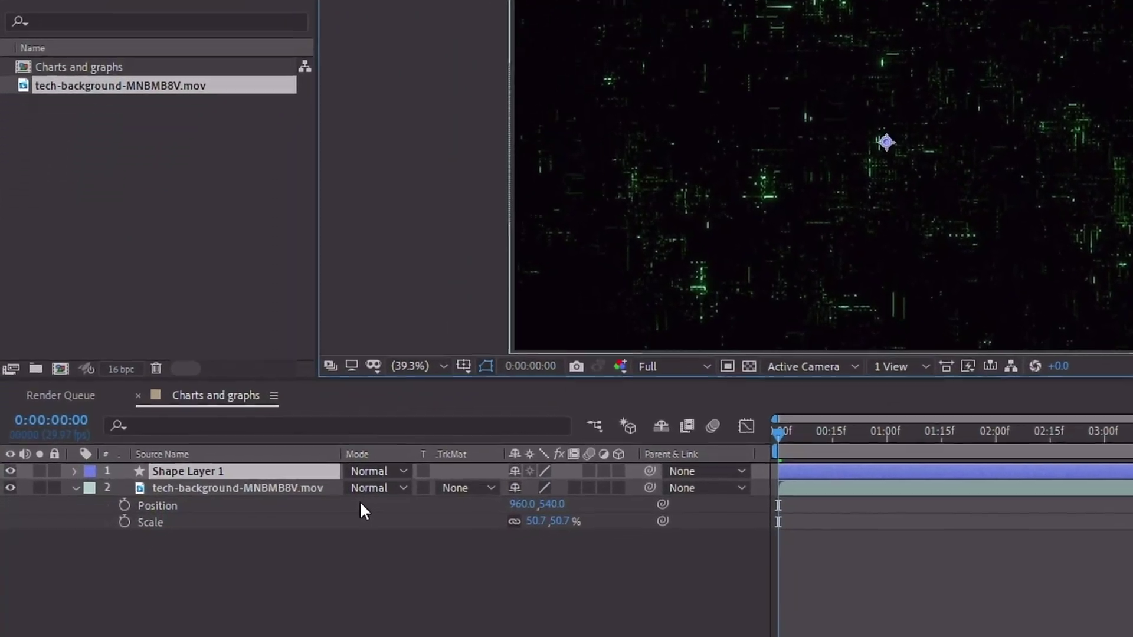
pyautogui.press('Return')
pyautogui.write('Bar char')
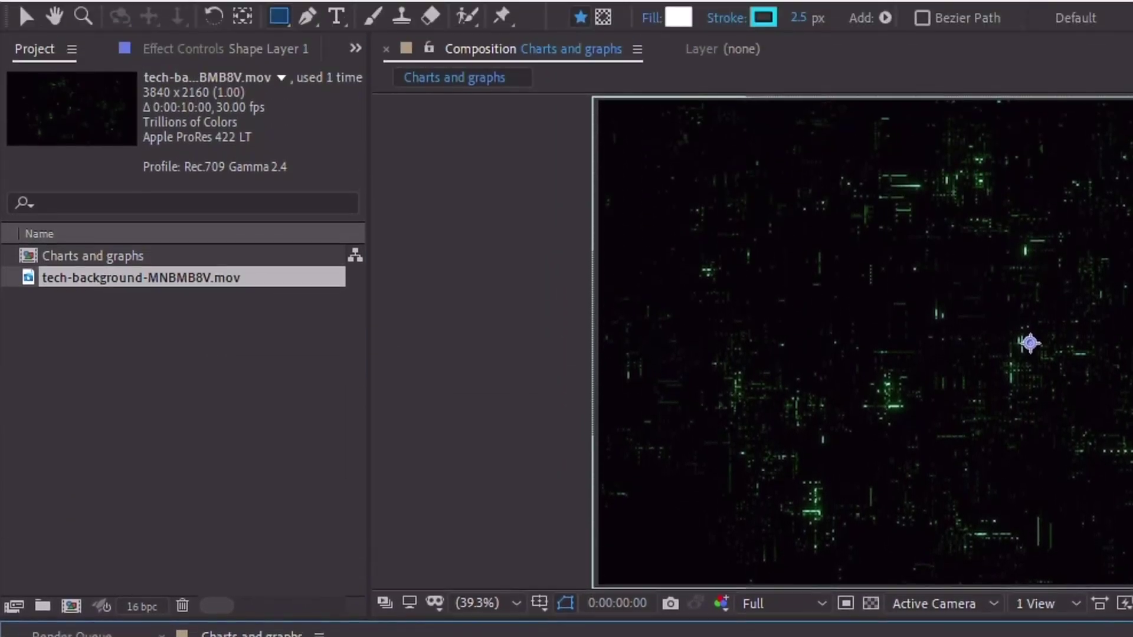
pyautogui.click(272, 466)
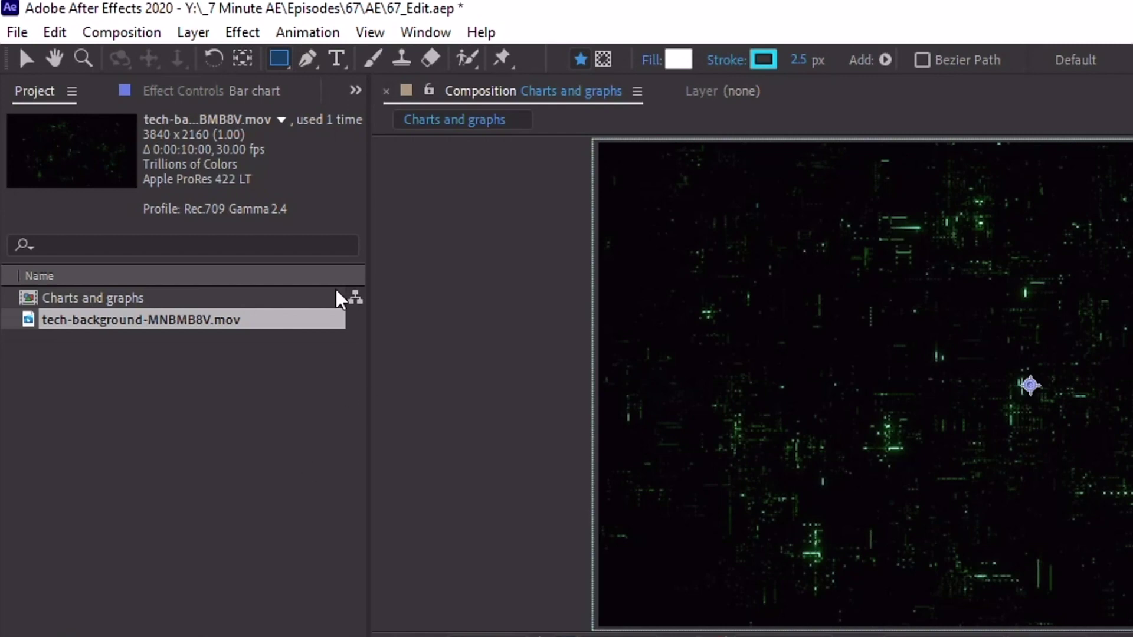
# Step: Add a Stroke Width slider control and a duplicated slider named Percent 1
pyautogui.click(243, 32)
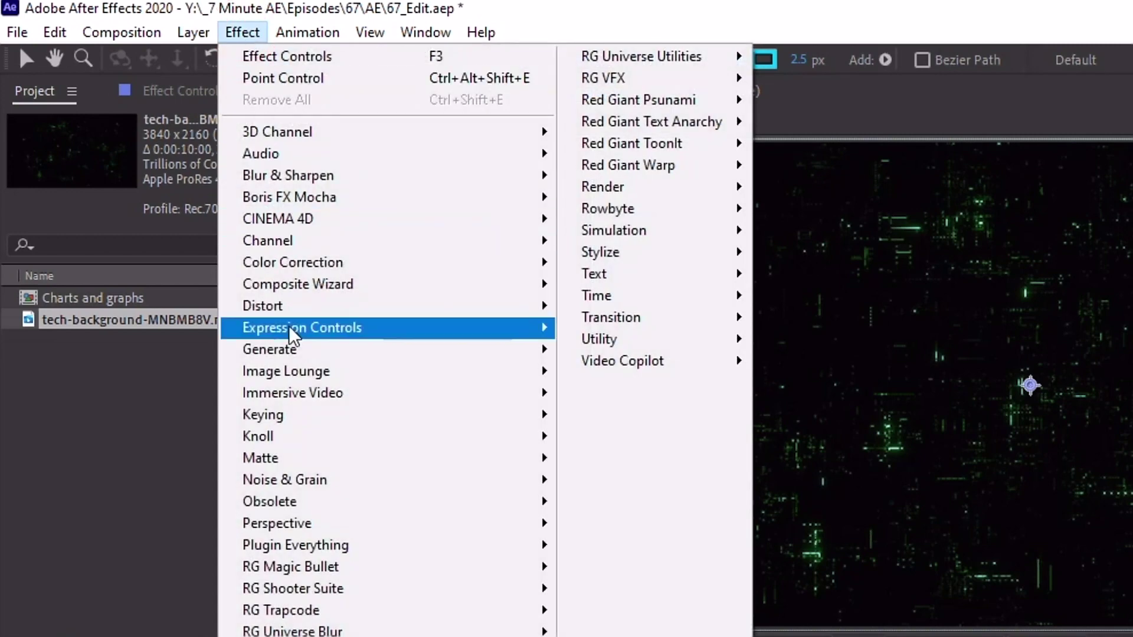
pyautogui.moveTo(288, 324)
pyautogui.click(636, 500)
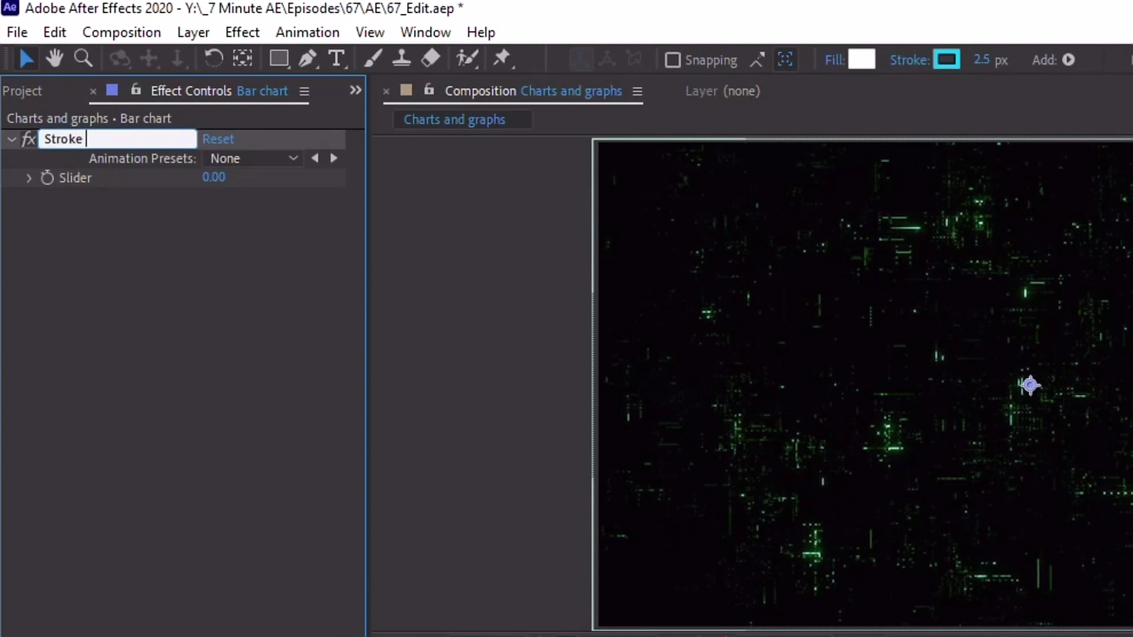
pyautogui.press('Return')
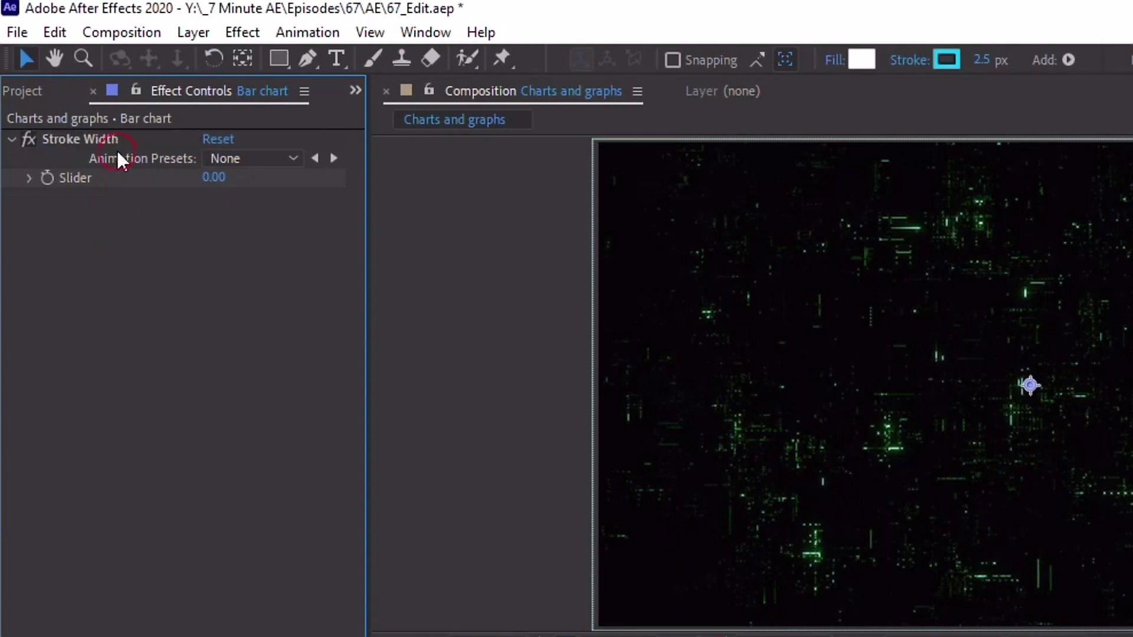
pyautogui.click(117, 138)
pyautogui.hotkey('ctrl', 'd')
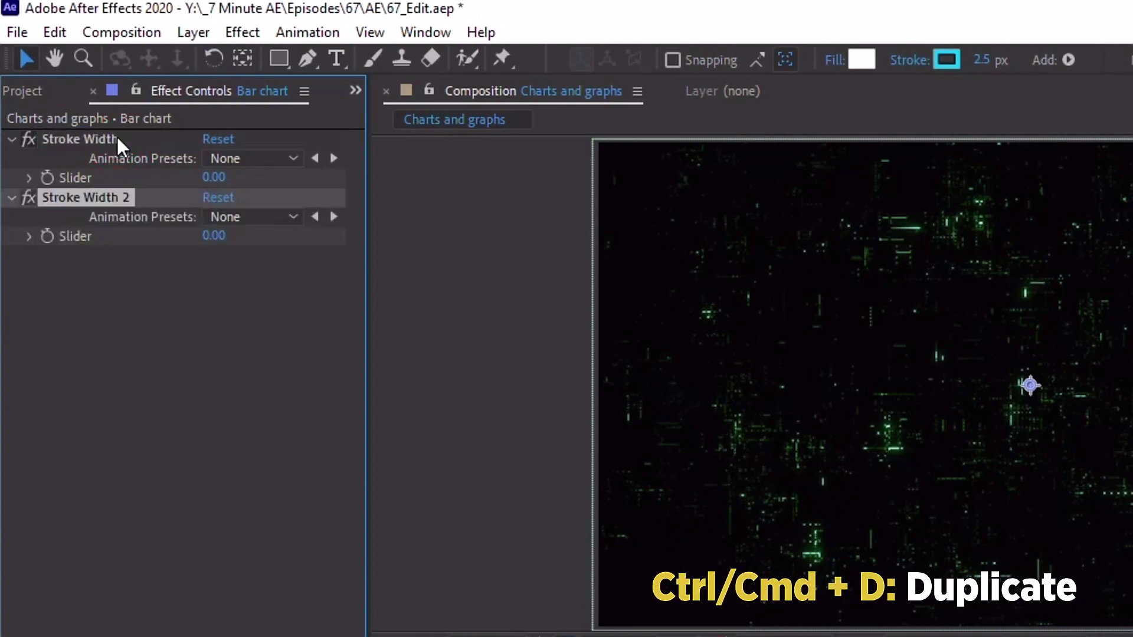
pyautogui.press('Return')
pyautogui.write('Percent 1')
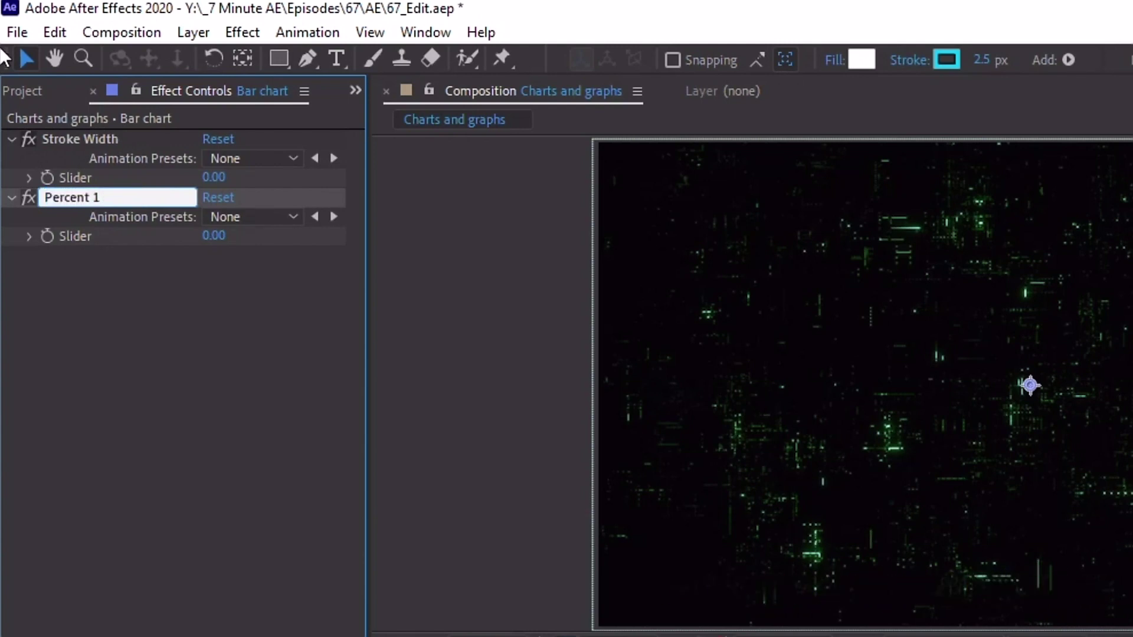
pyautogui.press('Return')
# Step: Add a colour control named color 1 to Bar chart
pyautogui.click(244, 34)
pyautogui.moveTo(288, 325)
pyautogui.click(636, 405)
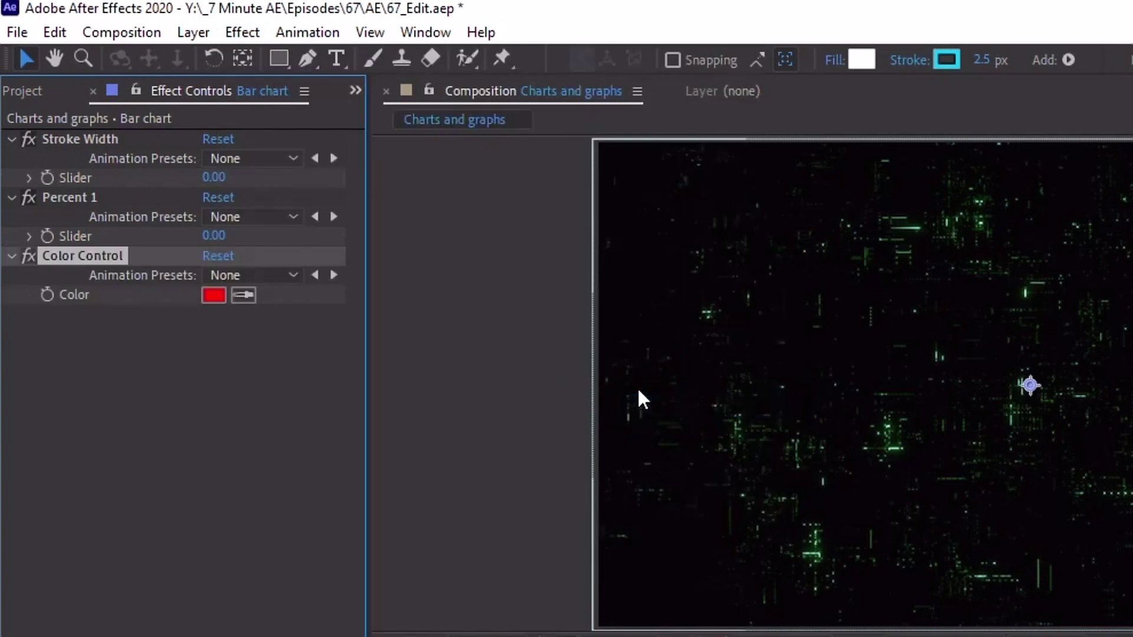
pyautogui.press('Return')
pyautogui.write('color 1')
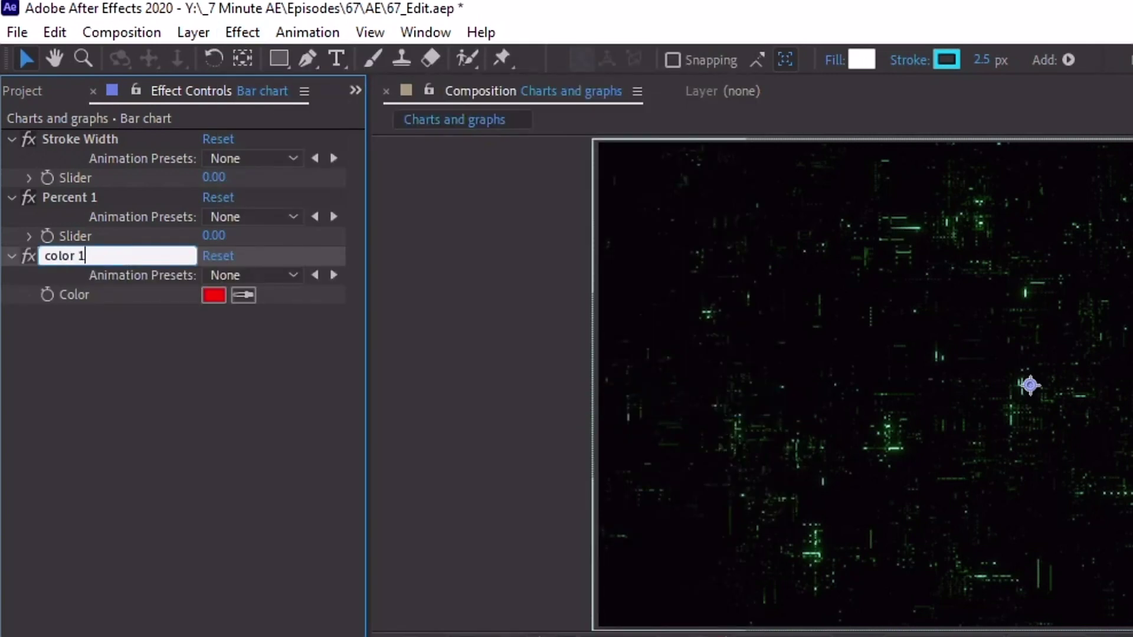
pyautogui.press('Return')
# Step: Add a point control named Position 1 to Bar chart
pyautogui.click(242, 32)
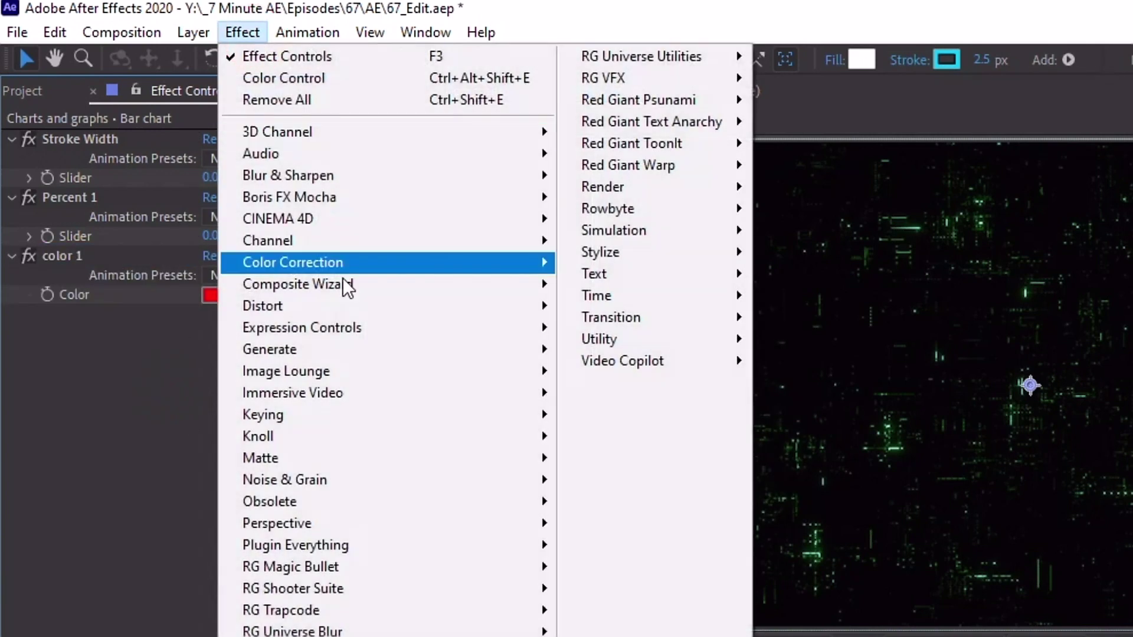
pyautogui.moveTo(359, 328)
pyautogui.click(679, 487)
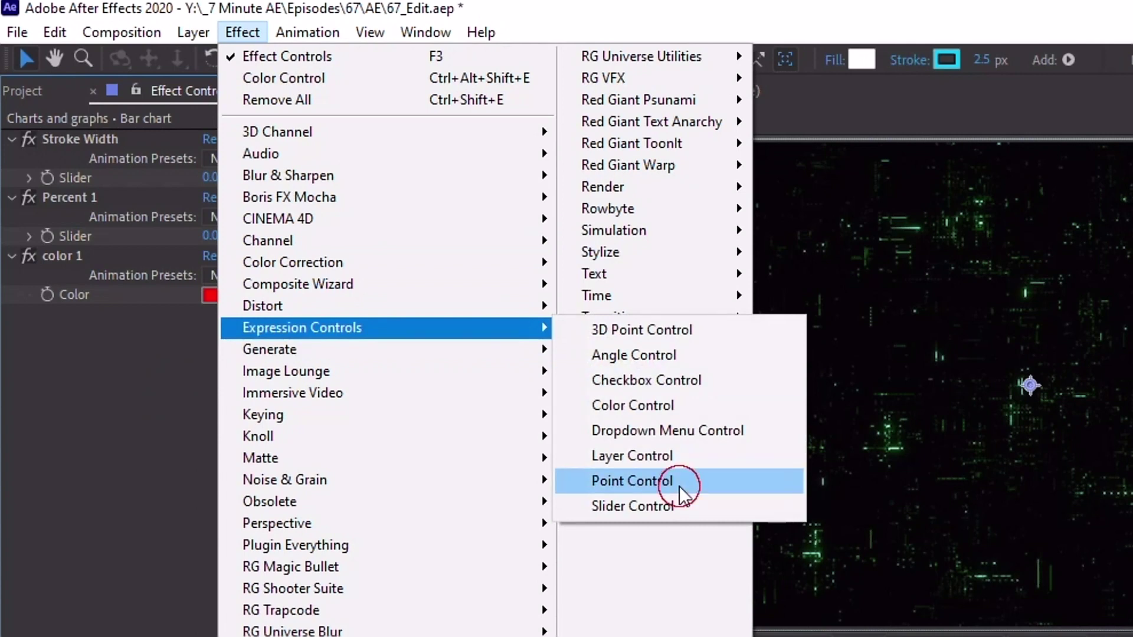
pyautogui.press('Return')
pyautogui.write('Position 1')
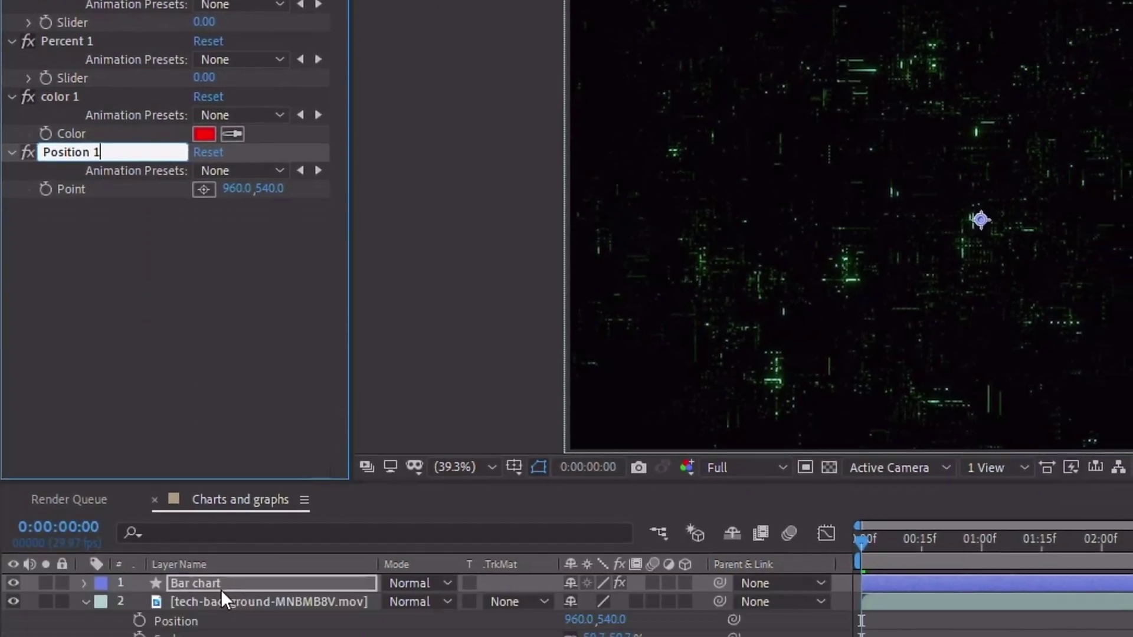
pyautogui.press('Return')
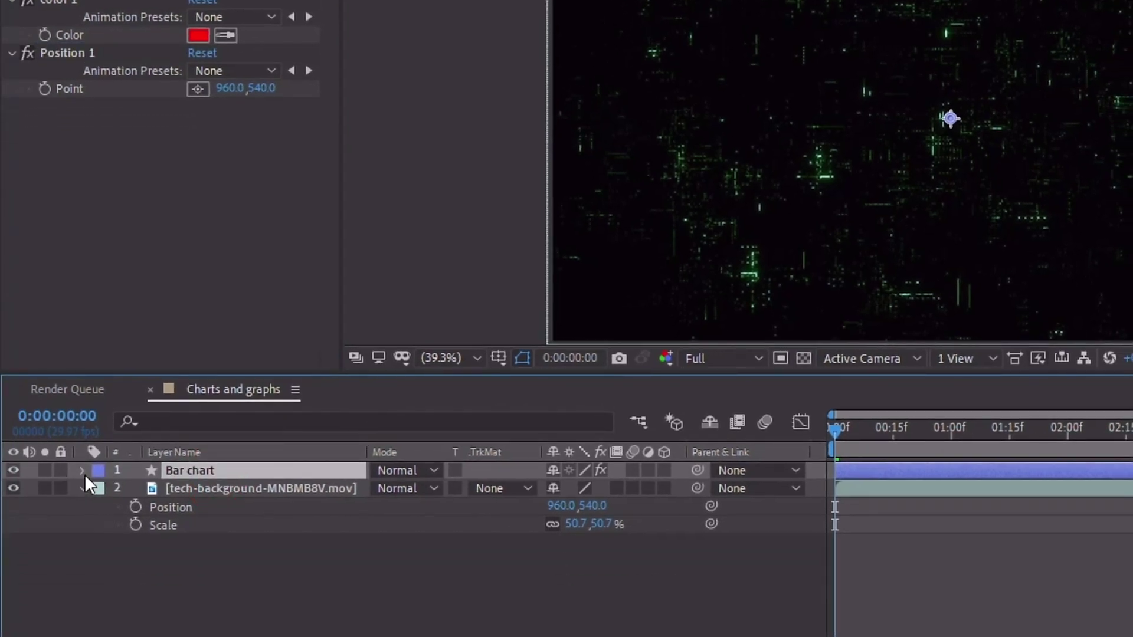
# Step: Add an empty group named Line 1 to the Bar chart layer's contents
pyautogui.click(81, 470)
pyautogui.click(674, 490)
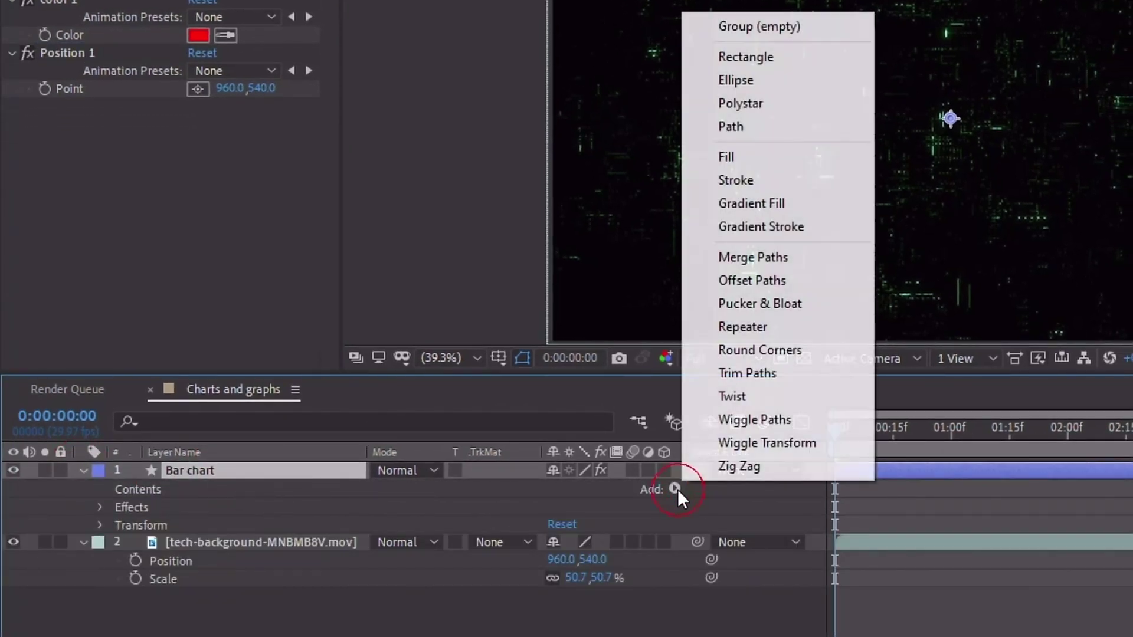
pyautogui.click(750, 26)
pyautogui.press('Return')
pyautogui.write('L')
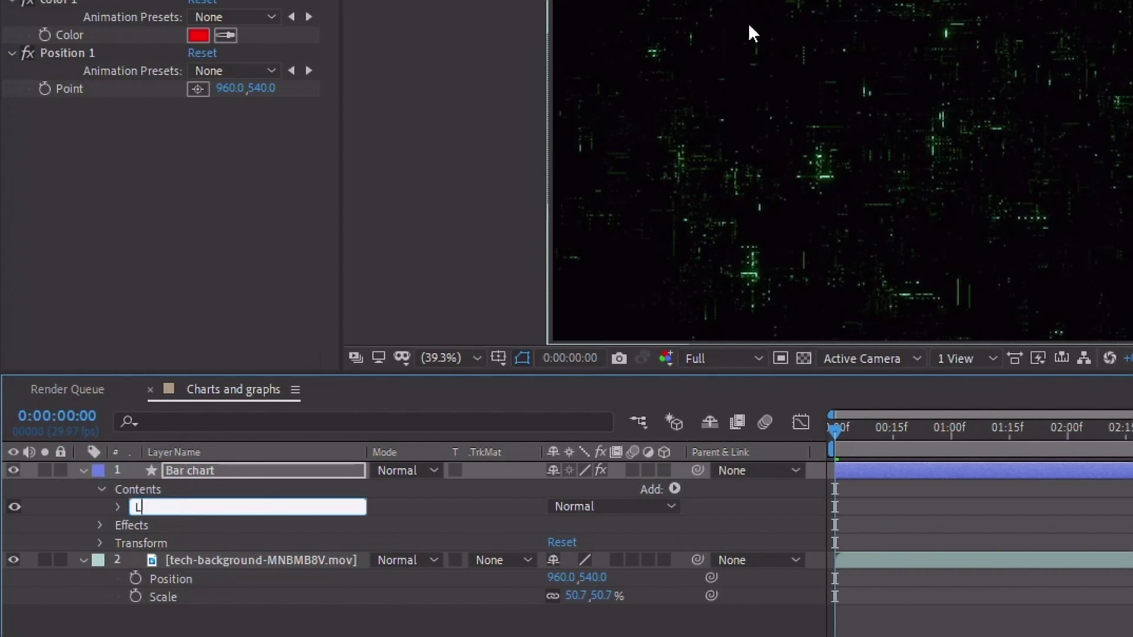
pyautogui.write('ine 1')
pyautogui.press('Return')
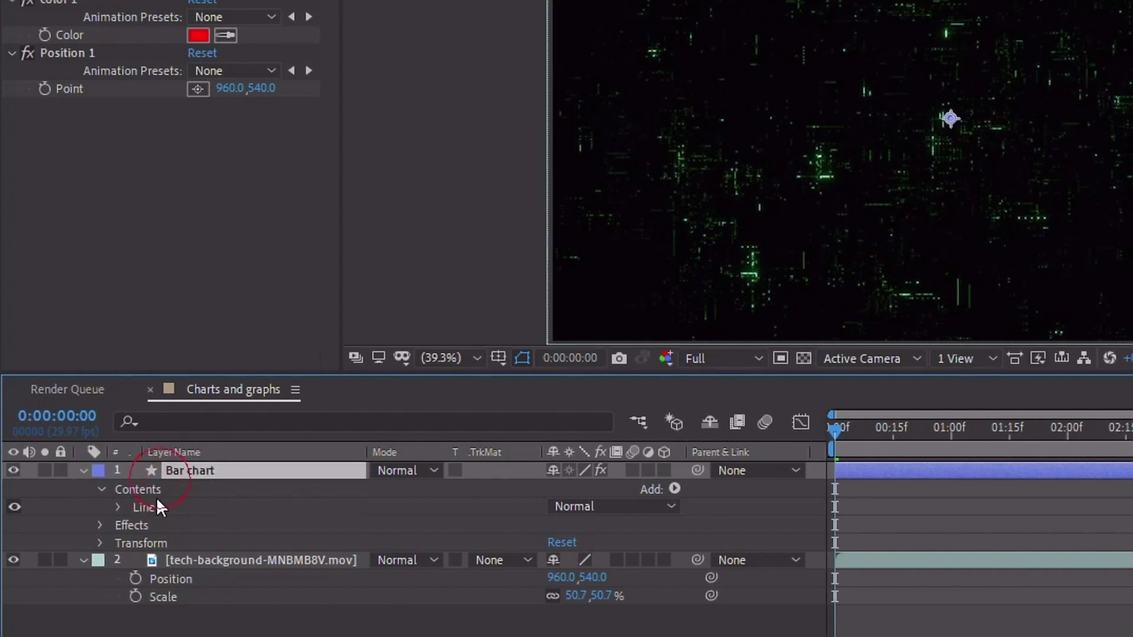
# Step: Nest an empty group named BG inside Line 1 and show the rulers
pyautogui.click(674, 489)
pyautogui.click(742, 27)
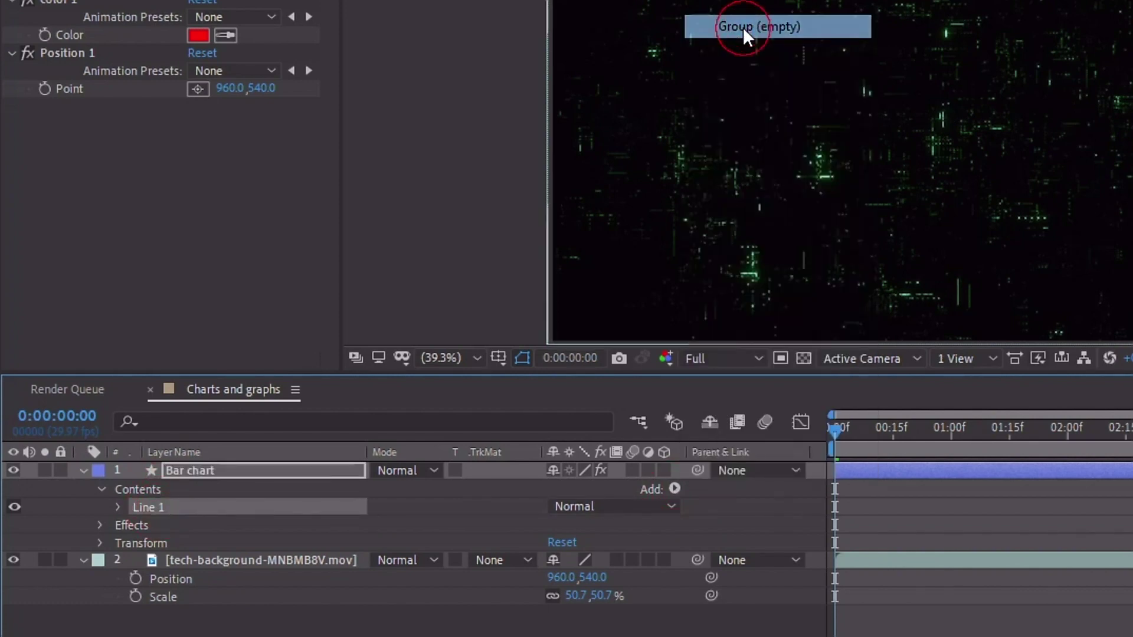
pyautogui.press('Return')
pyautogui.write('BG')
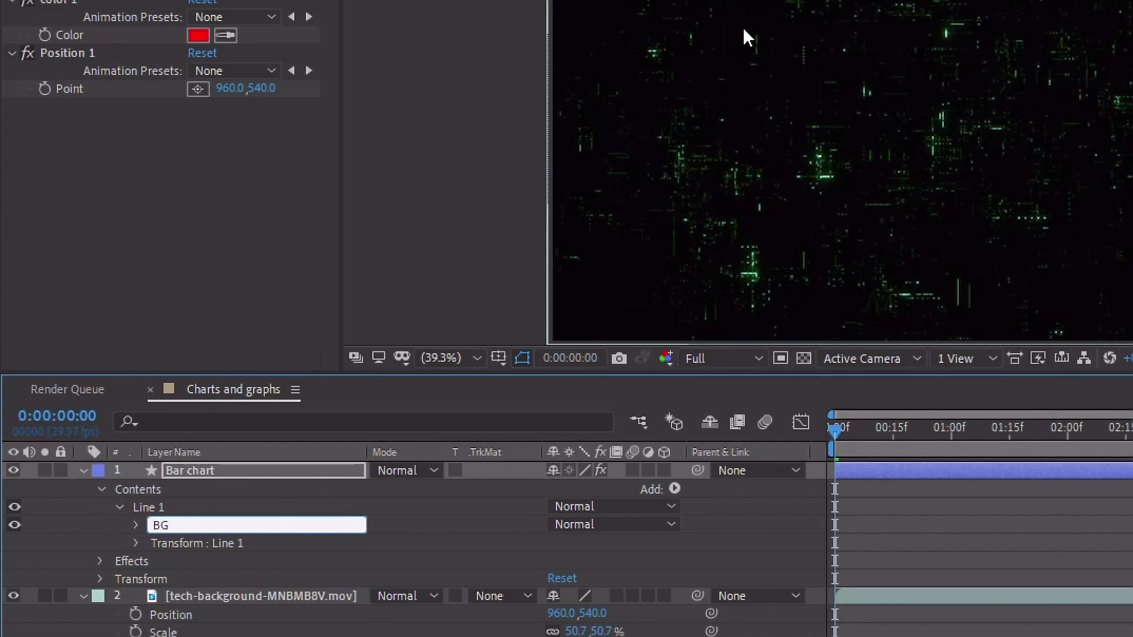
pyautogui.press('Return')
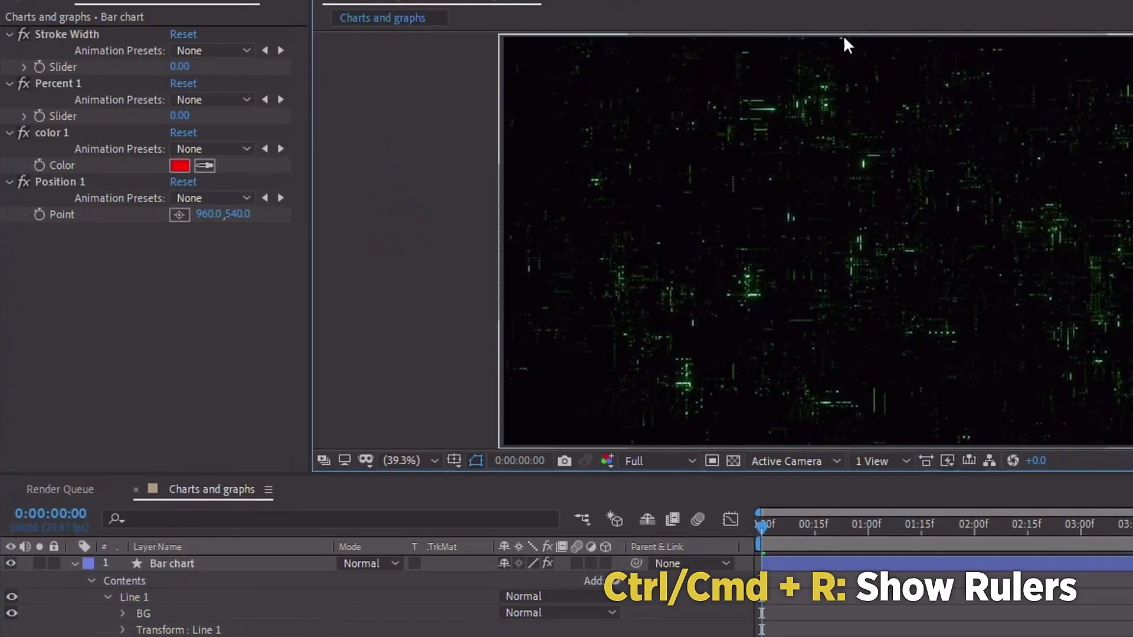
pyautogui.hotkey('ctrl', 'r')
# Step: Place baseline and bar guides, then pen a two-point line path in the BG group
pyautogui.moveTo(662, 41); pyautogui.dragTo(561, 367)
pyautogui.moveTo(325, 252); pyautogui.dragTo(655, 248)
pyautogui.click(143, 614)
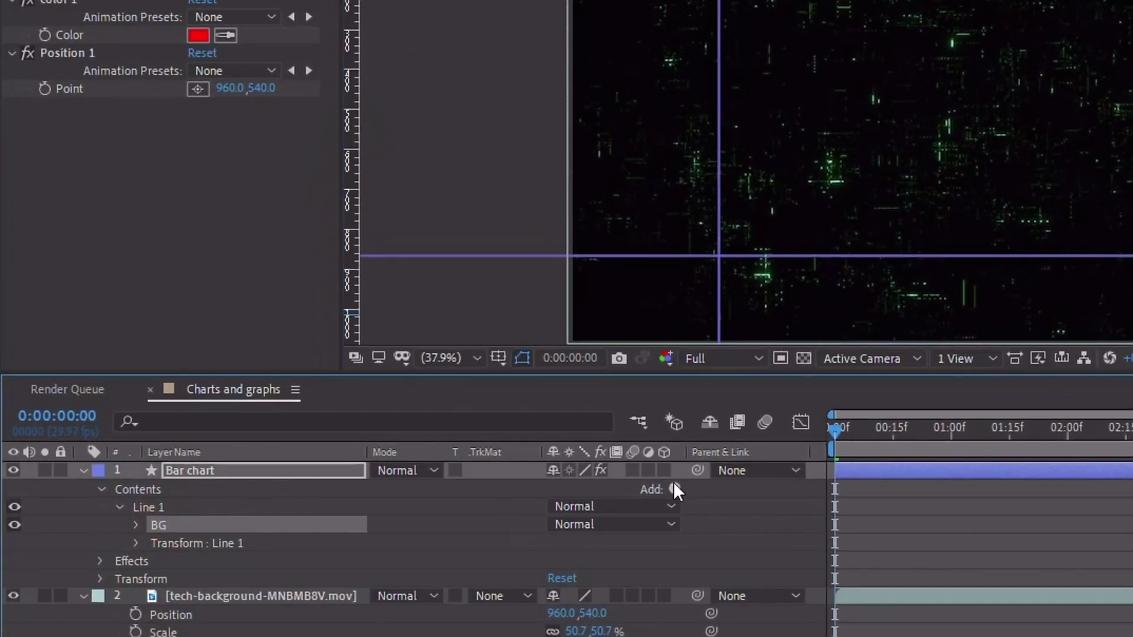
pyautogui.click(674, 489)
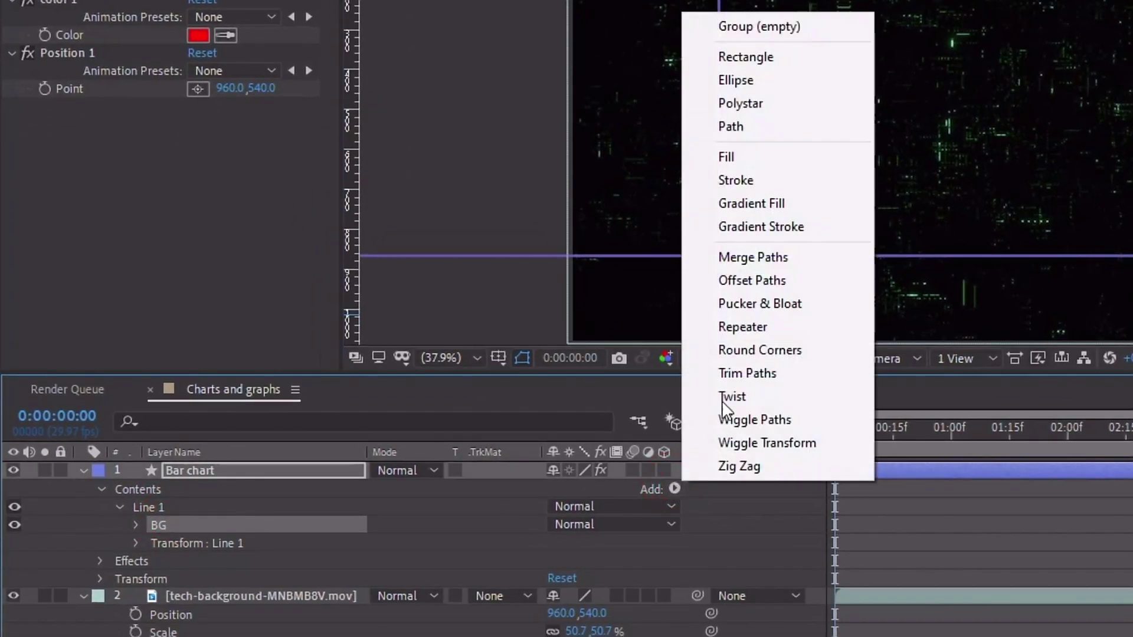
pyautogui.click(761, 125)
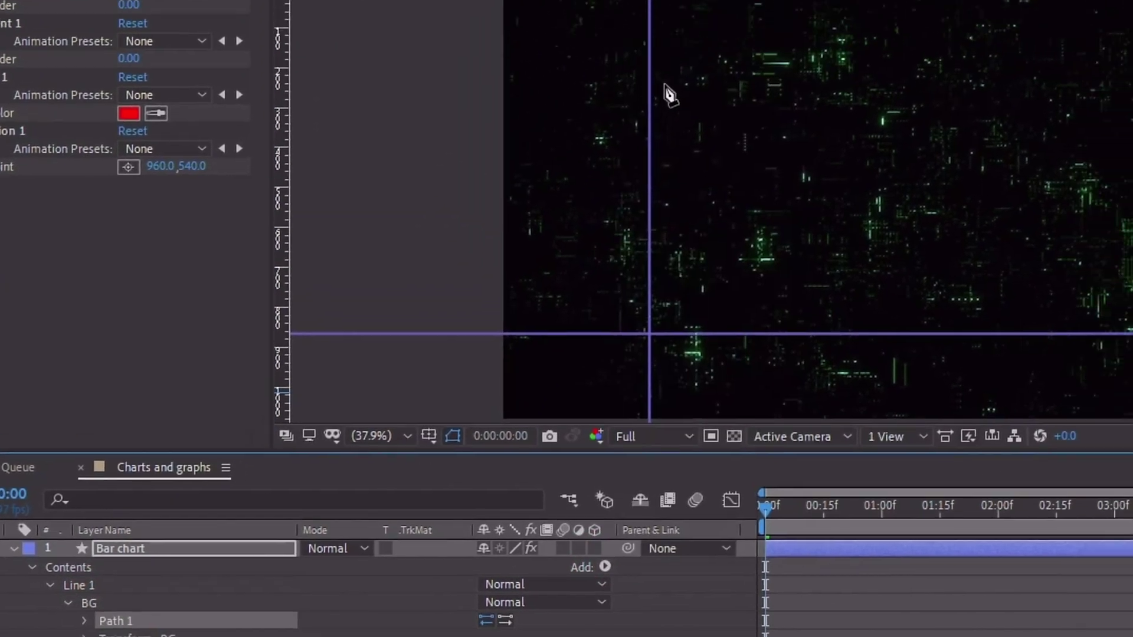
pyautogui.click(733, 6)
pyautogui.click(756, 220)
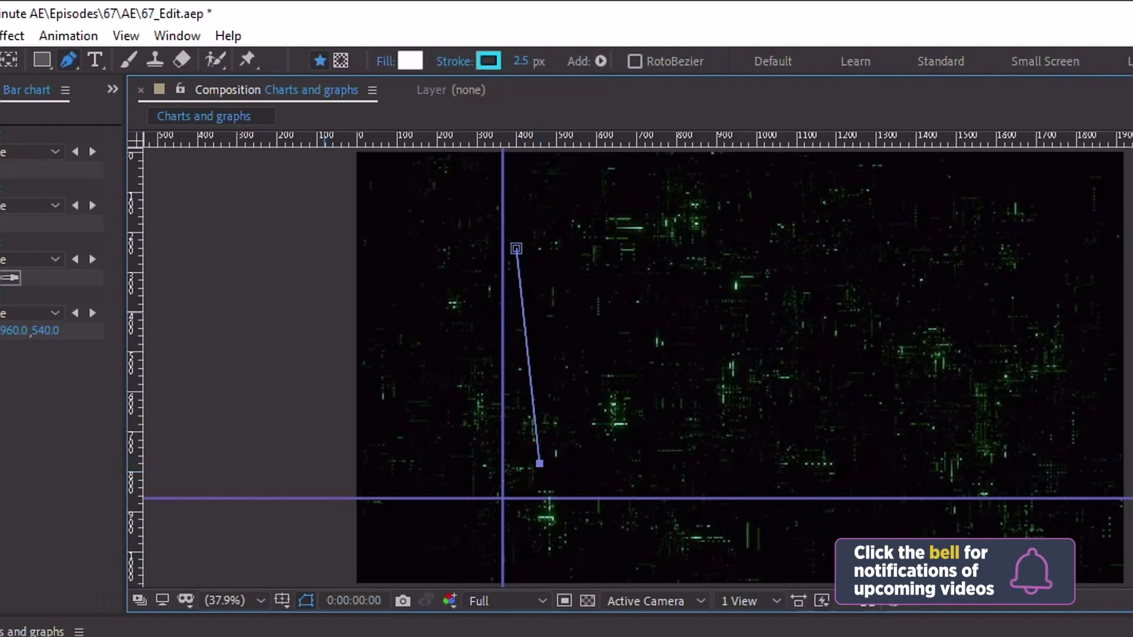
pyautogui.press('v')
# Step: Snap the line's endpoints onto the guides with Snap to Guides on, and add a stroke
pyautogui.moveTo(516, 249); pyautogui.dragTo(505, 243)
pyautogui.moveTo(539, 463); pyautogui.dragTo(511, 496)
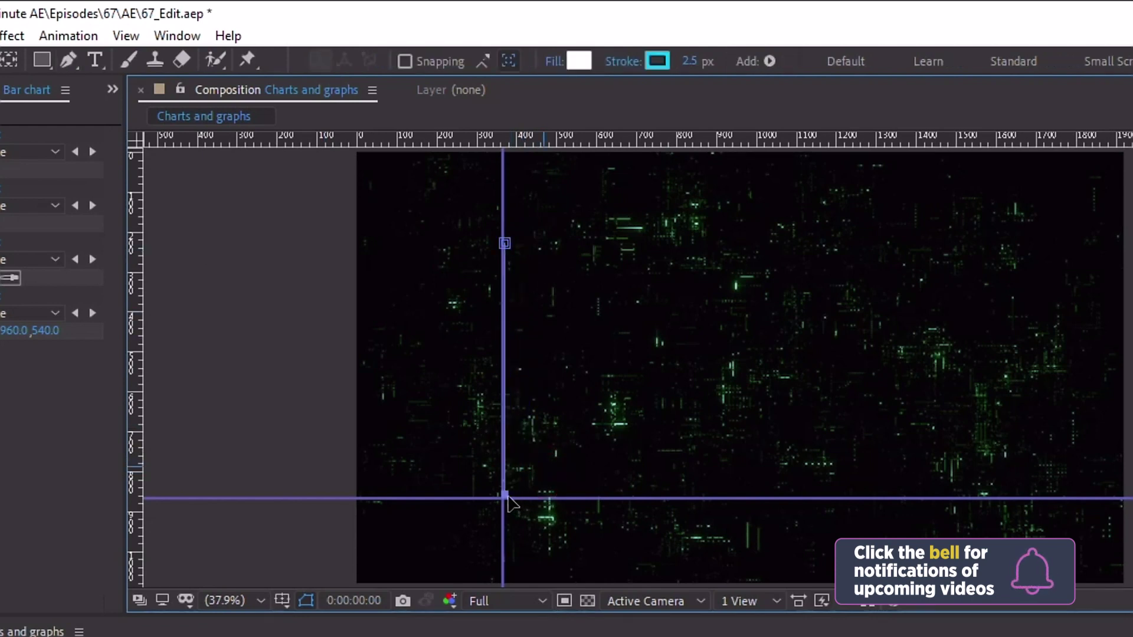
pyautogui.click(126, 36)
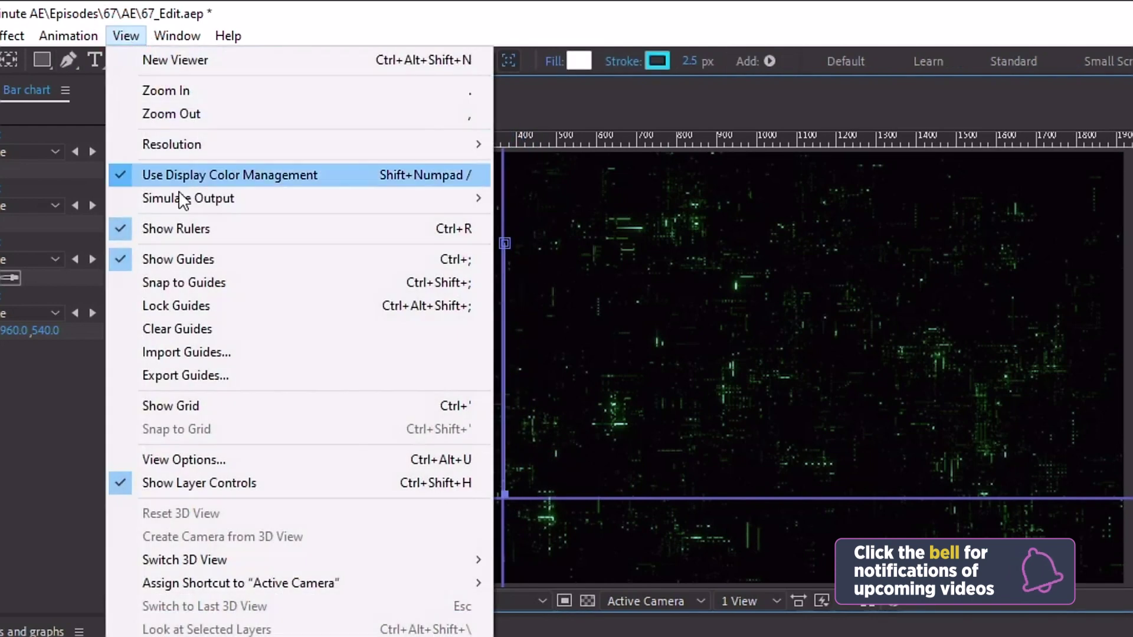
pyautogui.click(194, 284)
pyautogui.moveTo(504, 243)
pyautogui.mouseDown()
pyautogui.moveTo(520, 242)
pyautogui.moveTo(502, 244)
pyautogui.mouseUp()
pyautogui.click(770, 61)
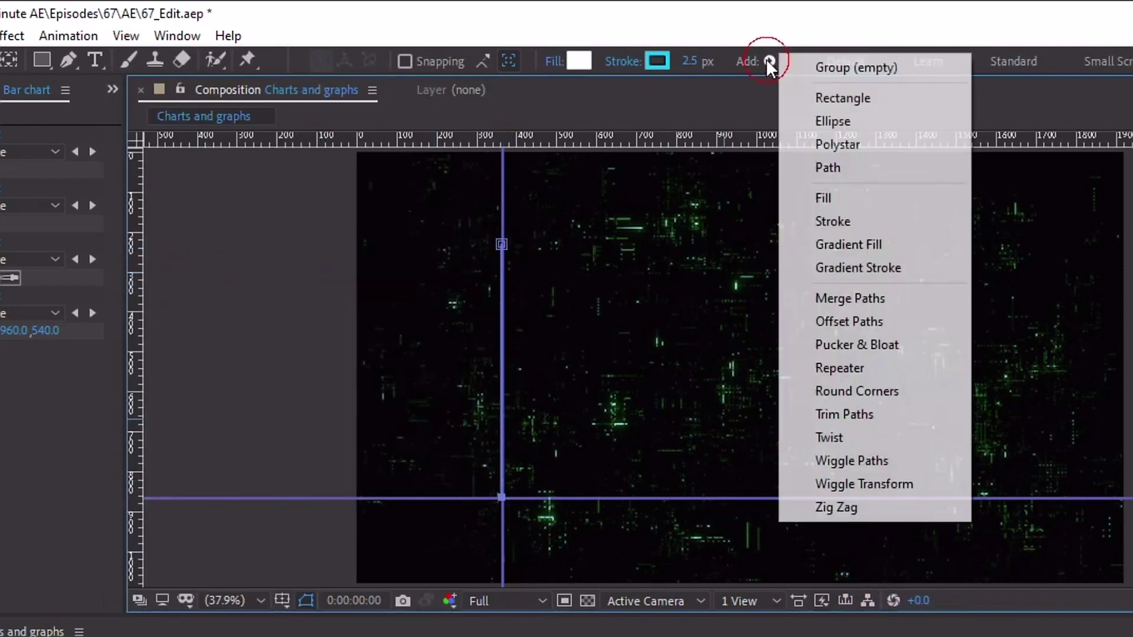
pyautogui.click(889, 222)
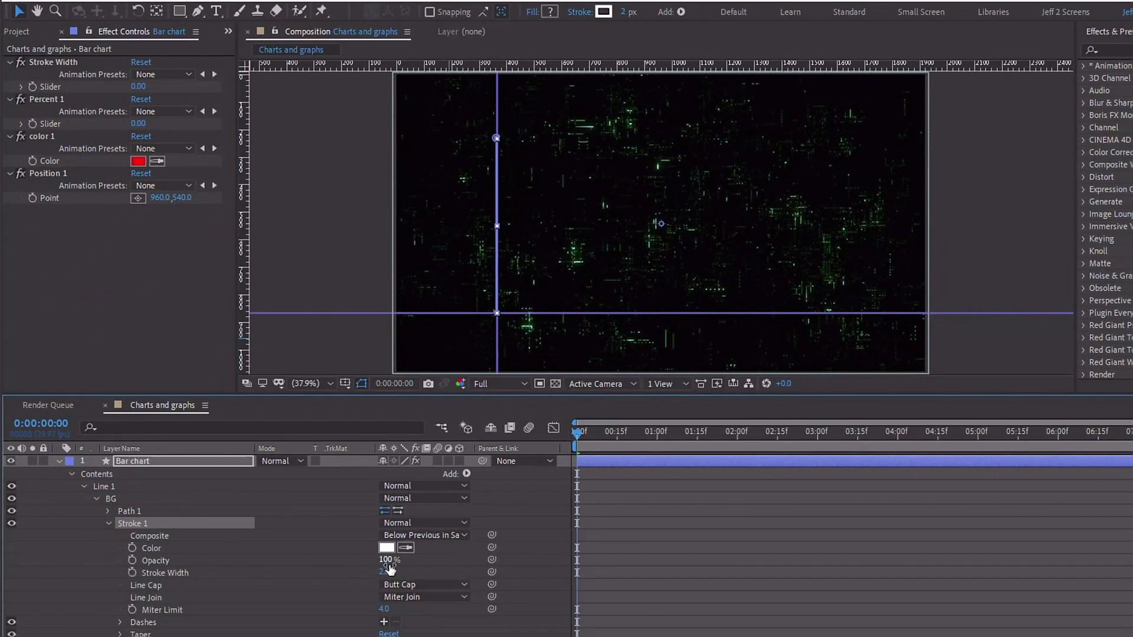
# Step: Link the BG stroke width to the Stroke Width slider and set the stroke to 20% opacity
pyautogui.moveTo(492, 571)
pyautogui.mouseDown()
pyautogui.moveTo(253, 340)
pyautogui.moveTo(46, 90)
pyautogui.mouseUp()
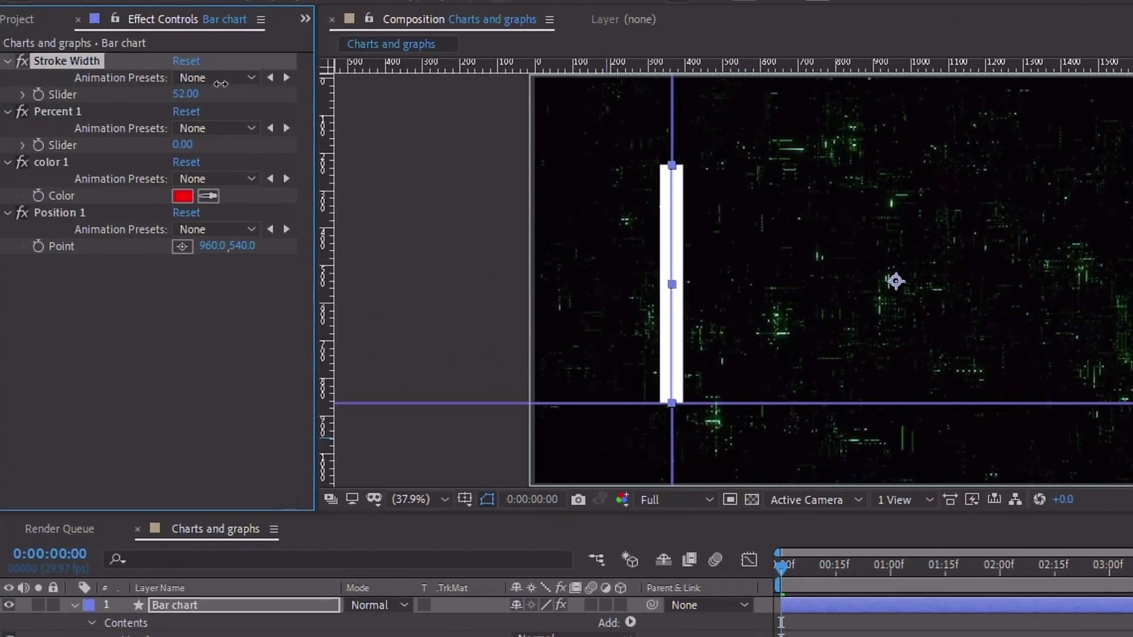
pyautogui.moveTo(221, 84); pyautogui.dragTo(205, 90)
pyautogui.click(671, 160)
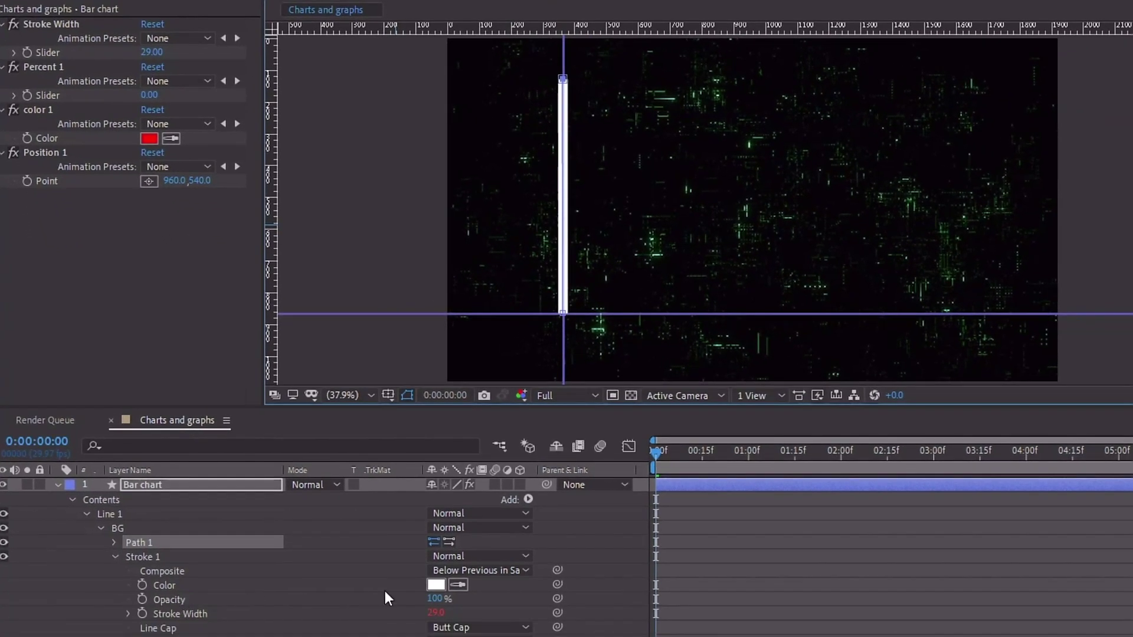
pyautogui.click(436, 599)
pyautogui.write('20')
pyautogui.press('Return')
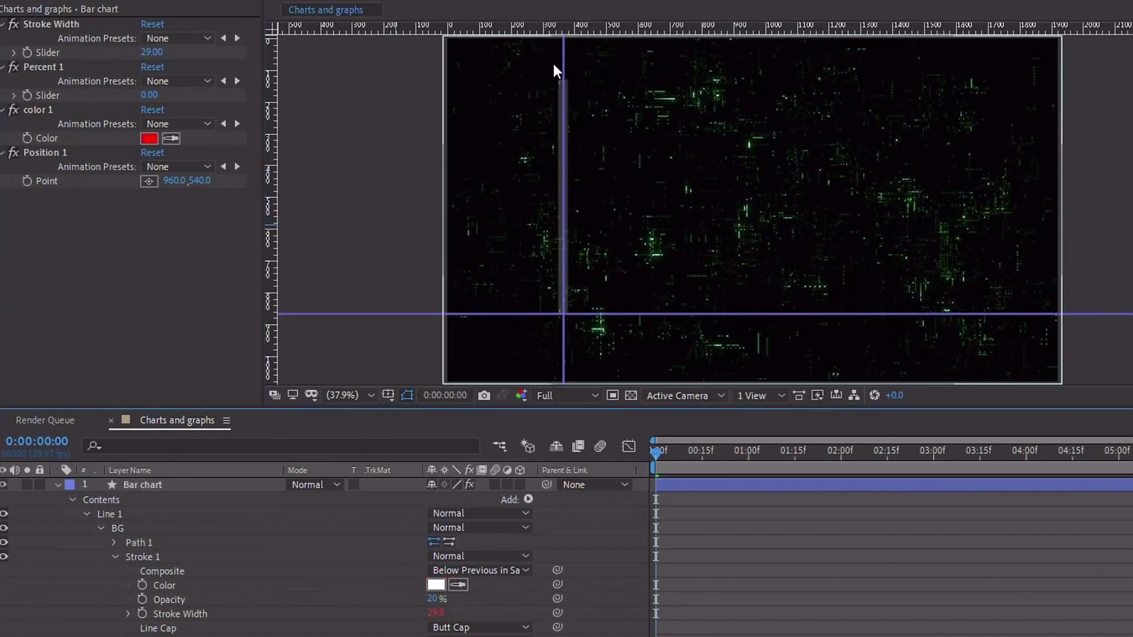
# Step: Remove both guides, raise Stroke Width to 100, and collapse the BG group
pyautogui.moveTo(565, 65); pyautogui.dragTo(565, 26)
pyautogui.moveTo(402, 311); pyautogui.dragTo(260, 177)
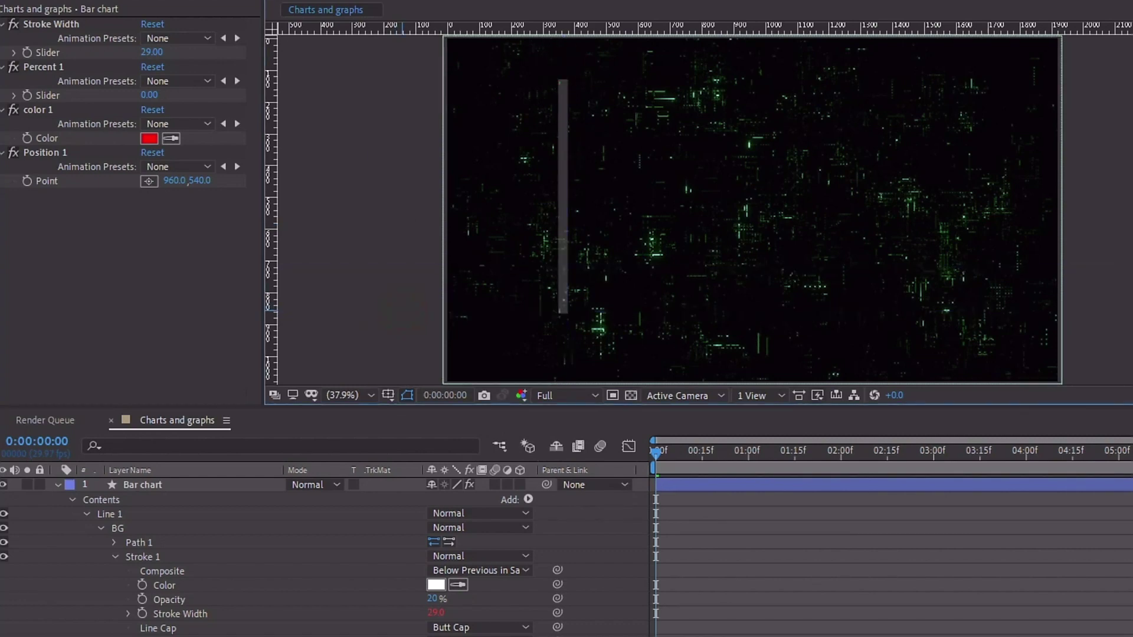
pyautogui.moveTo(152, 52); pyautogui.dragTo(227, 60)
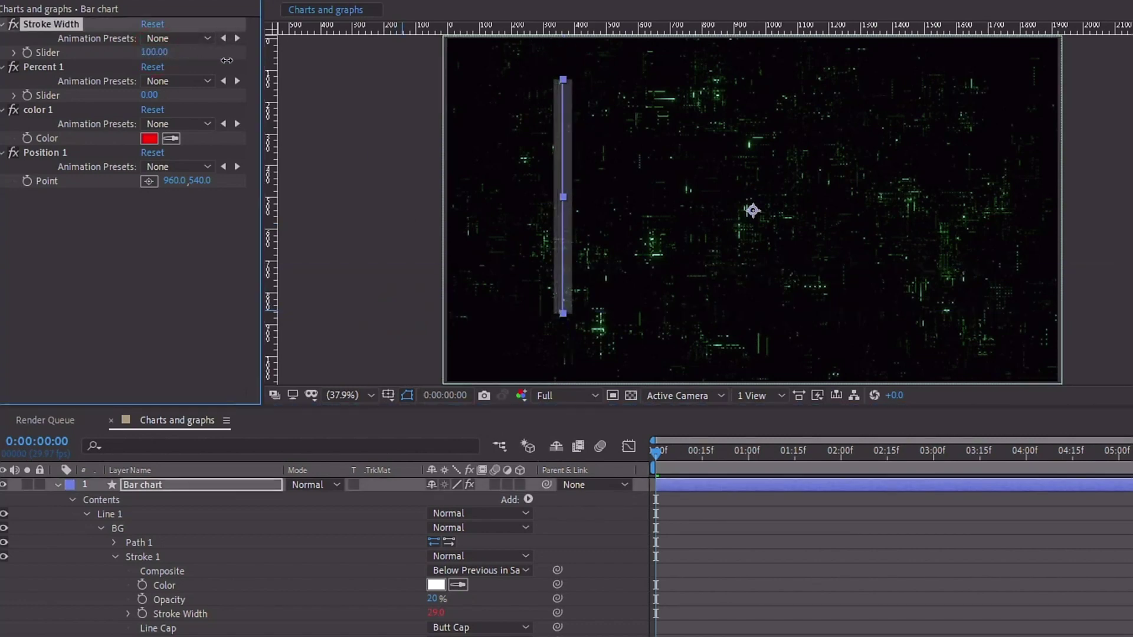
pyautogui.click(115, 529)
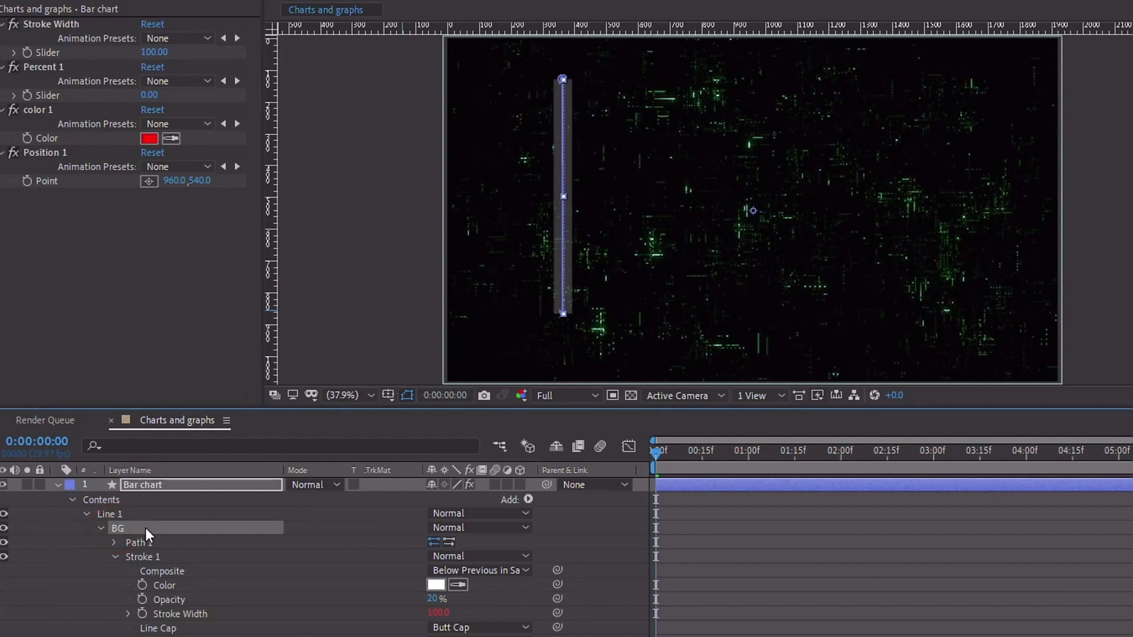
pyautogui.click(100, 528)
# Step: Duplicate the BG group and rename the copy Animated Line
pyautogui.hotkey('ctrl', 'd')
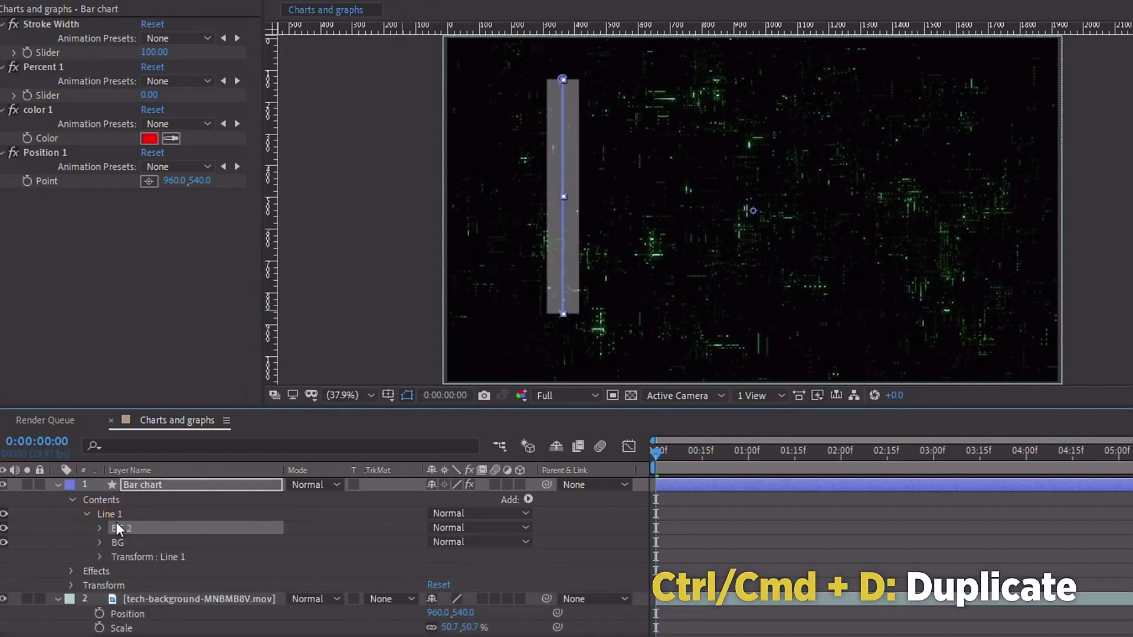
pyautogui.press('Return')
pyautogui.write('Animated Line')
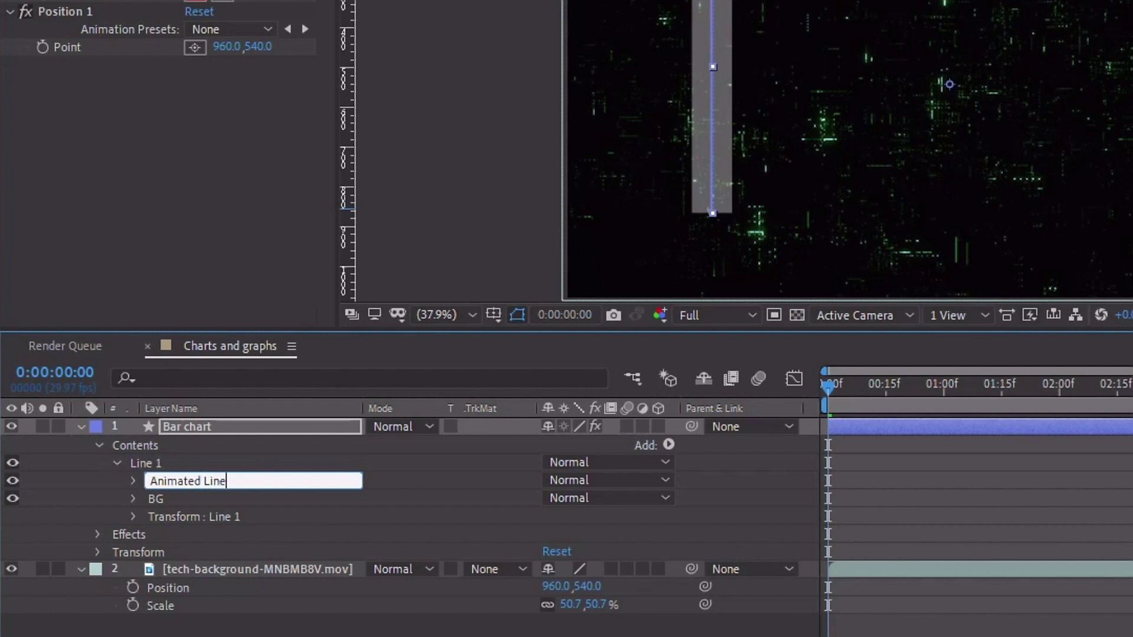
pyautogui.press('Return')
# Step: Set the Animated Line stroke opacity to 100% and link its colour to color 1
pyautogui.click(132, 482)
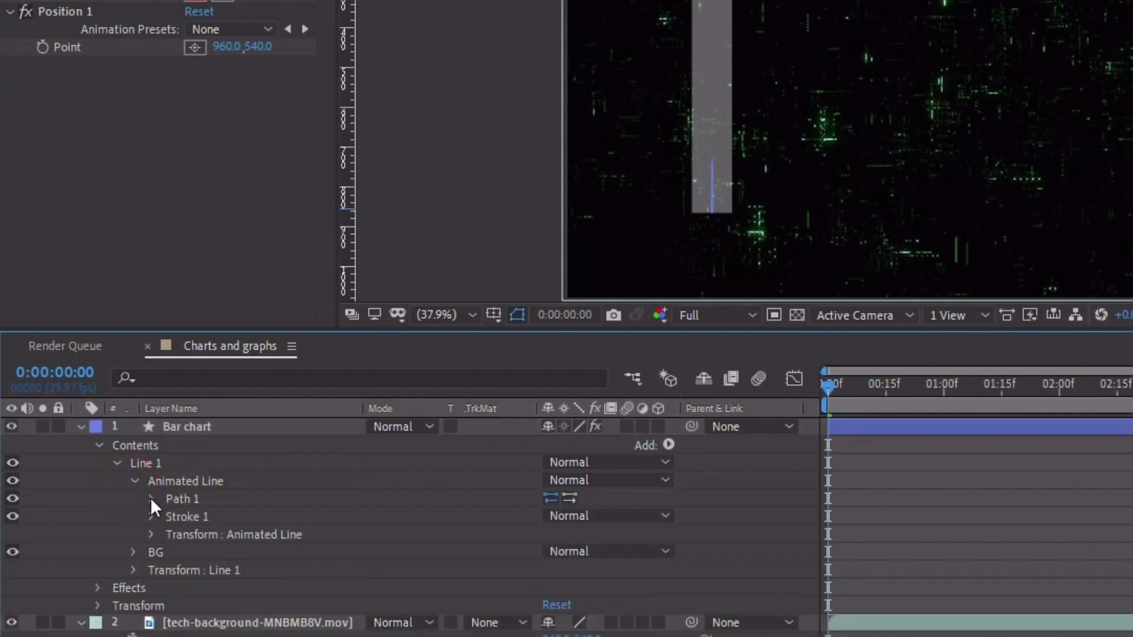
pyautogui.click(151, 517)
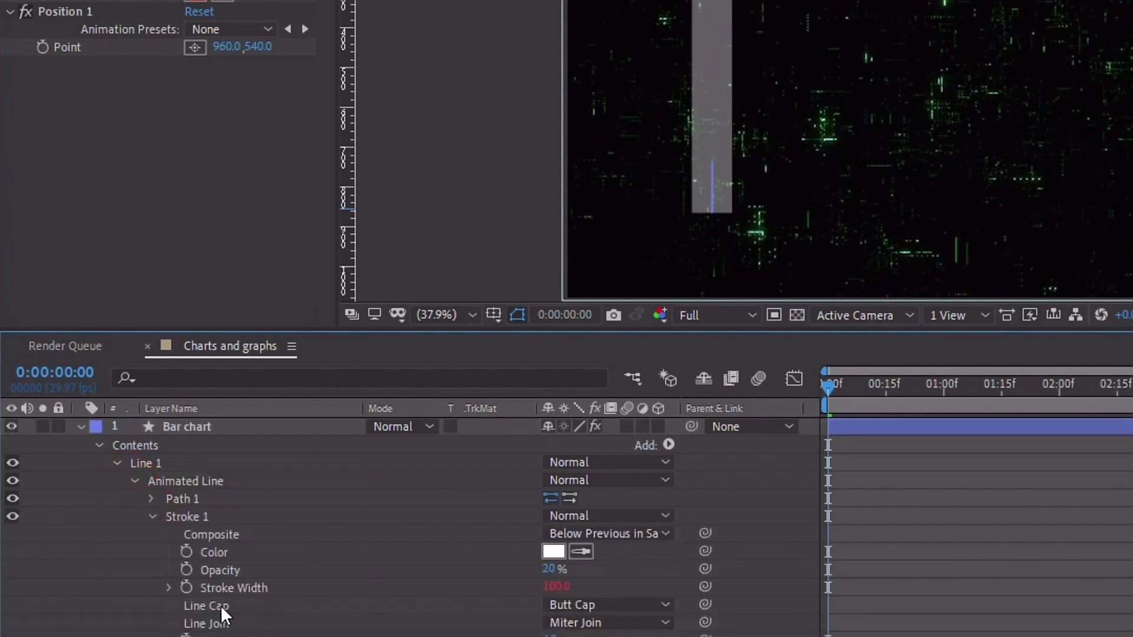
pyautogui.click(548, 569)
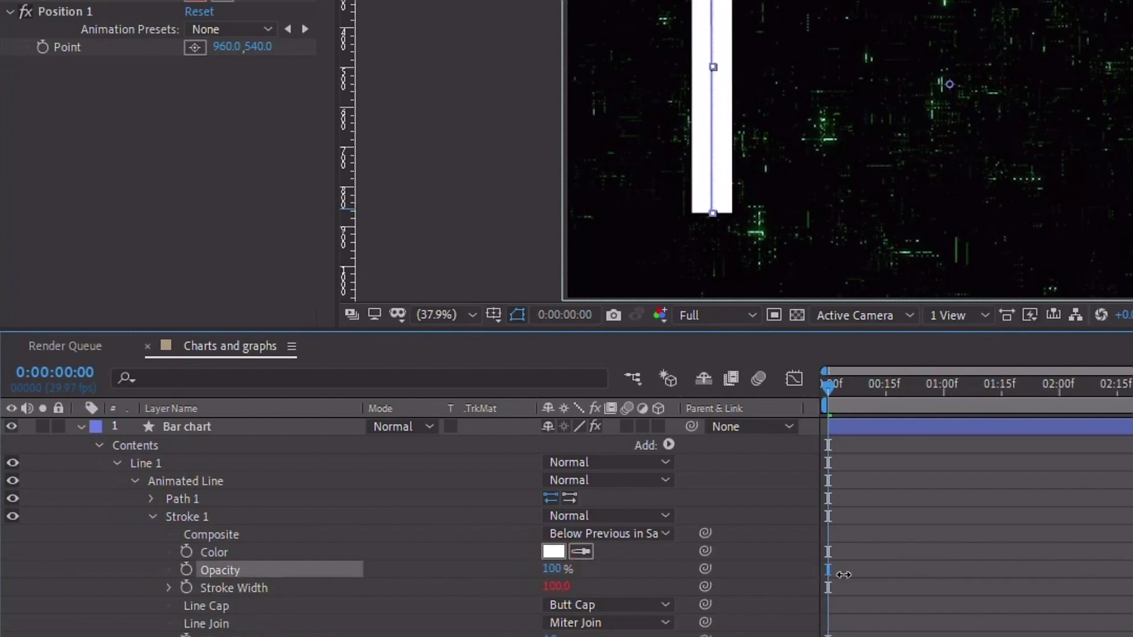
pyautogui.click(284, 553)
pyautogui.moveTo(705, 551)
pyautogui.mouseDown()
pyautogui.moveTo(63, 0)
pyautogui.moveTo(193, 1)
pyautogui.mouseUp()
# Step: Change color 1 from red to cyan 00C6FF
pyautogui.click(166, 124)
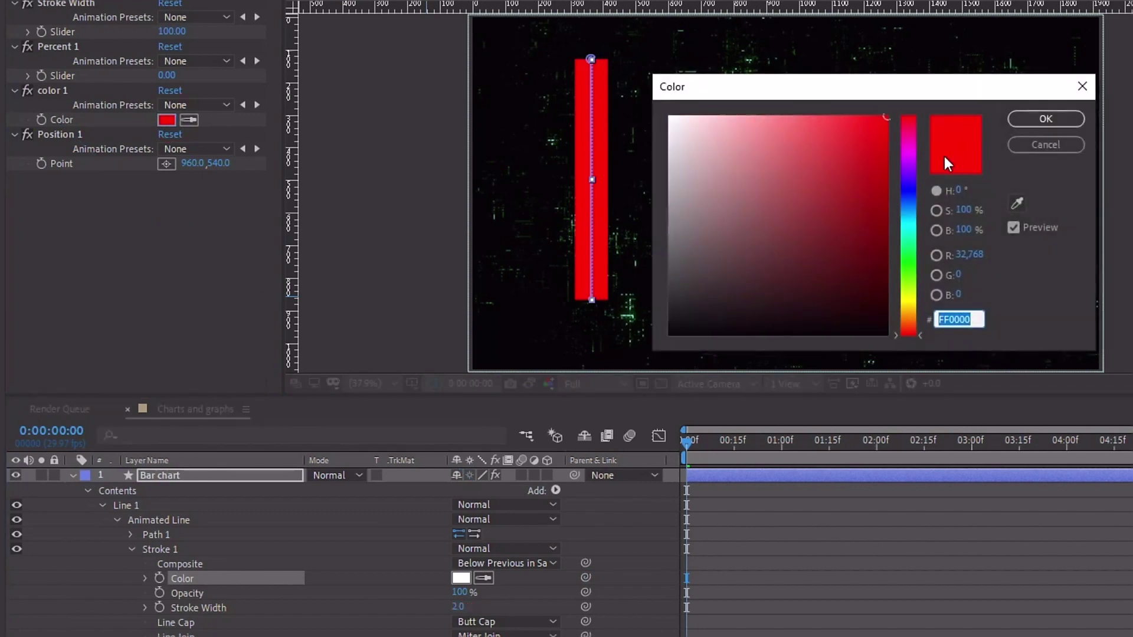
pyautogui.moveTo(915, 185); pyautogui.dragTo(921, 217)
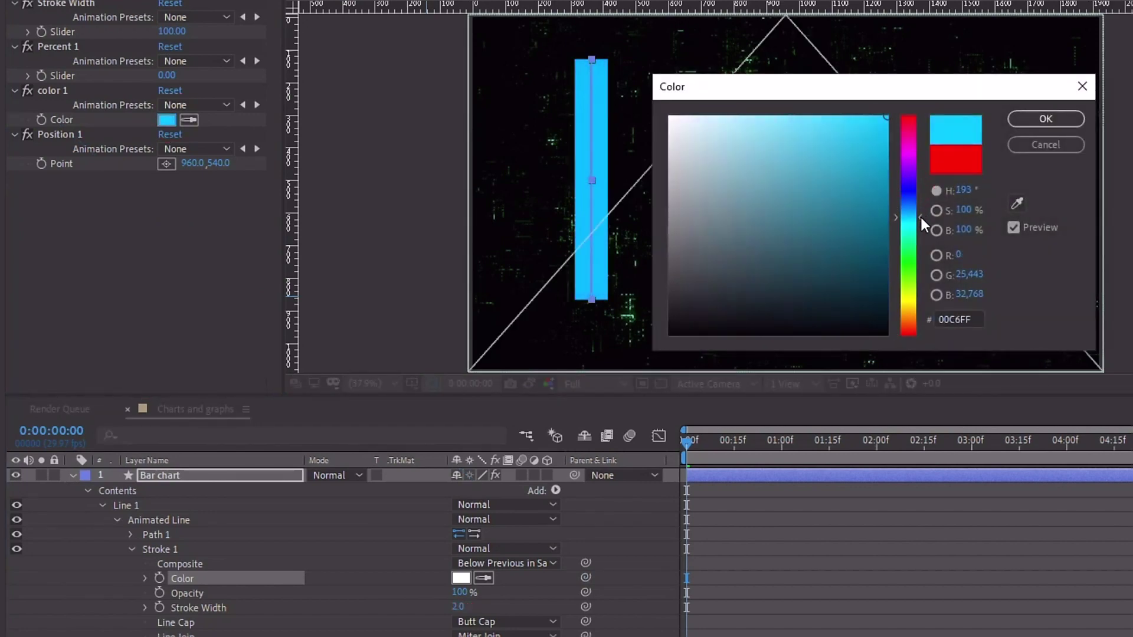
pyautogui.click(1047, 119)
pyautogui.click(117, 520)
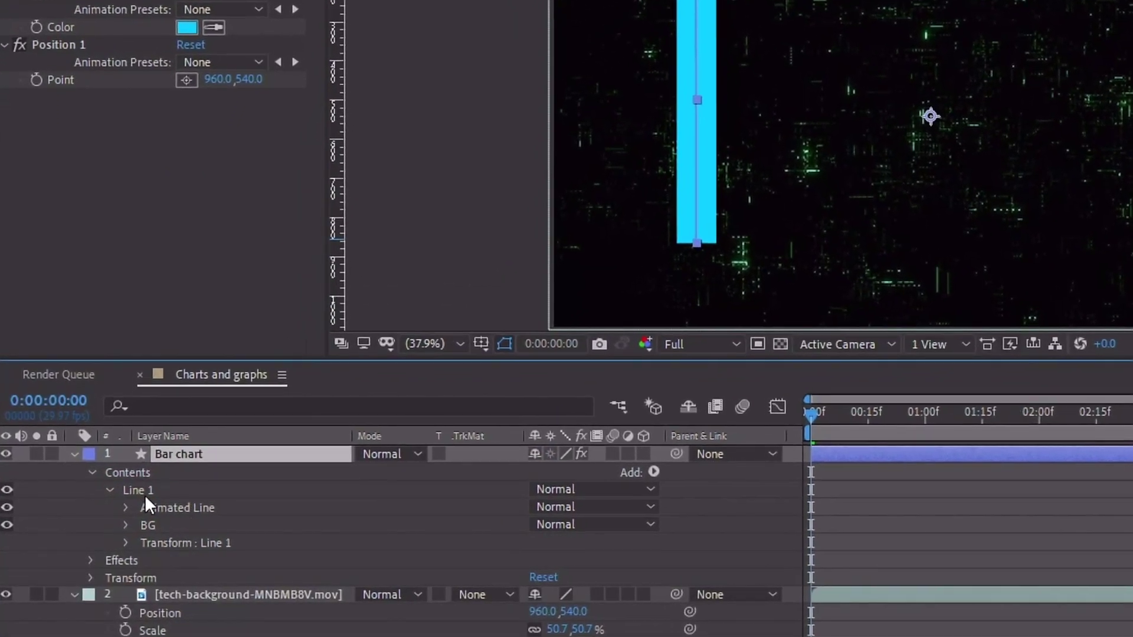
pyautogui.click(144, 520)
# Step: Add a Trim Paths operation to the shape layer's contents
pyautogui.click(650, 472)
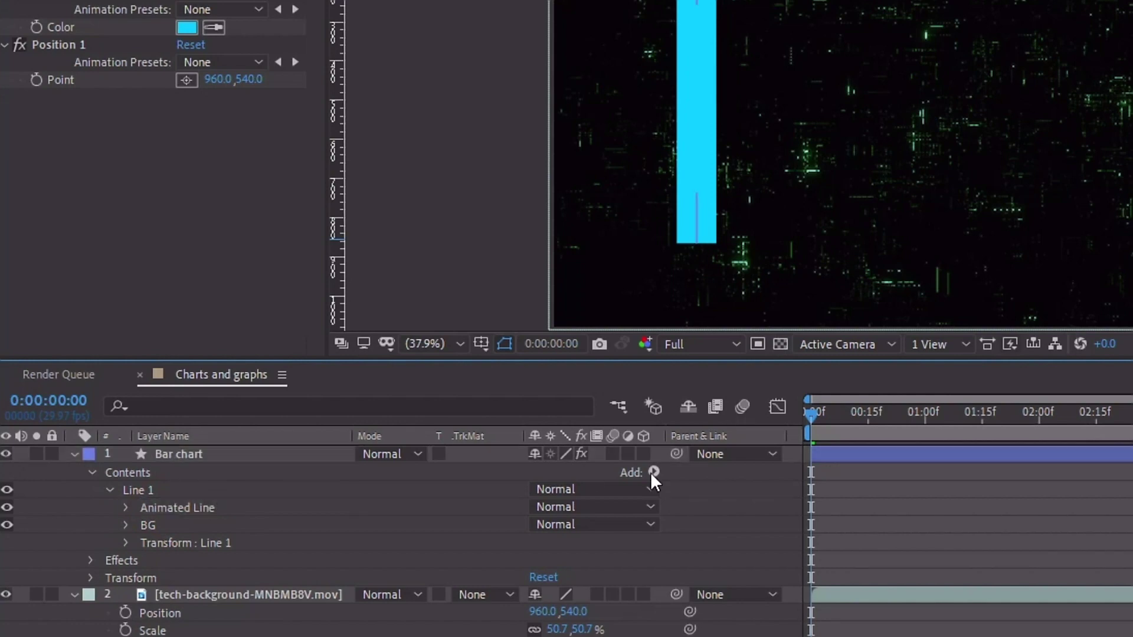
pyautogui.click(652, 471)
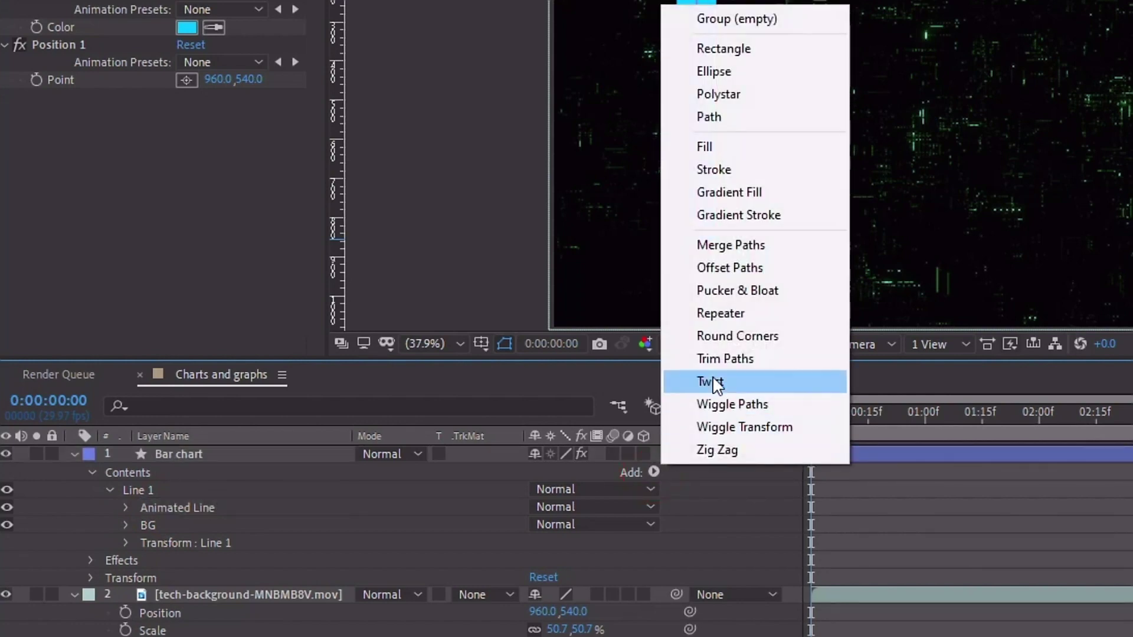
pyautogui.click(723, 358)
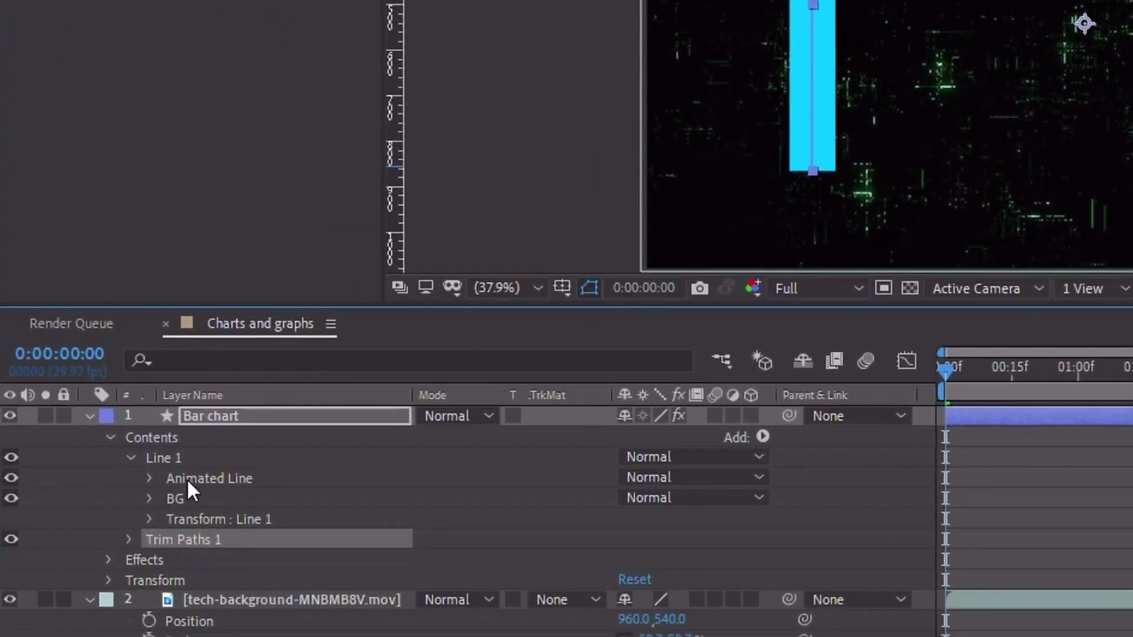
# Step: Move Trim Paths 1 into the Animated Line group and expand its Start, End and Offset settings
pyautogui.click(200, 508)
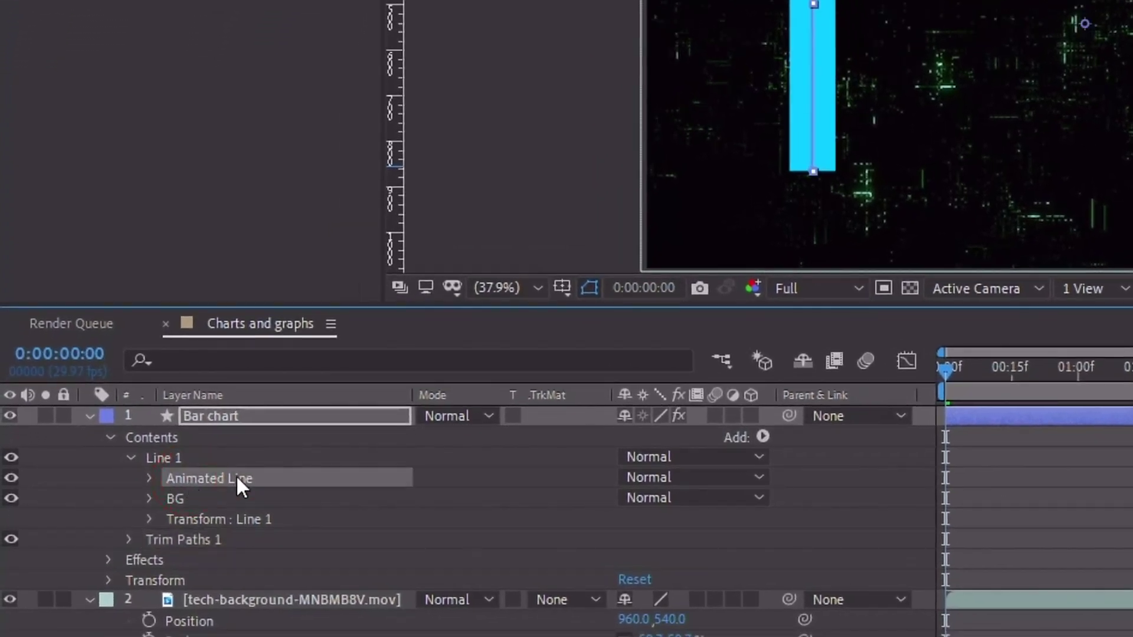
pyautogui.click(131, 458)
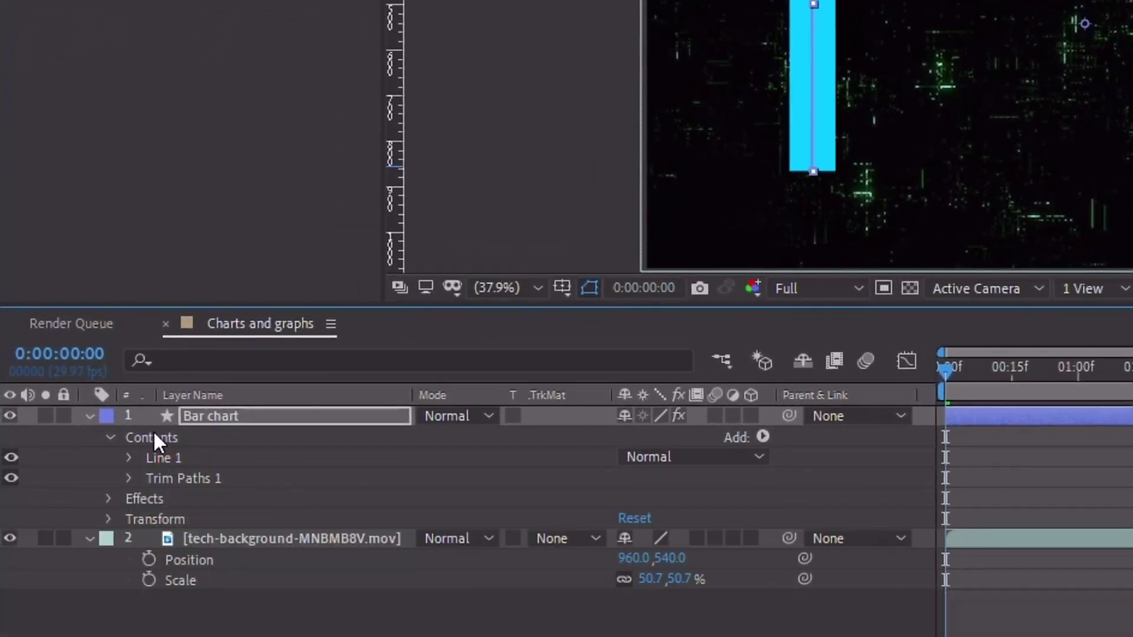
pyautogui.click(153, 435)
pyautogui.click(127, 458)
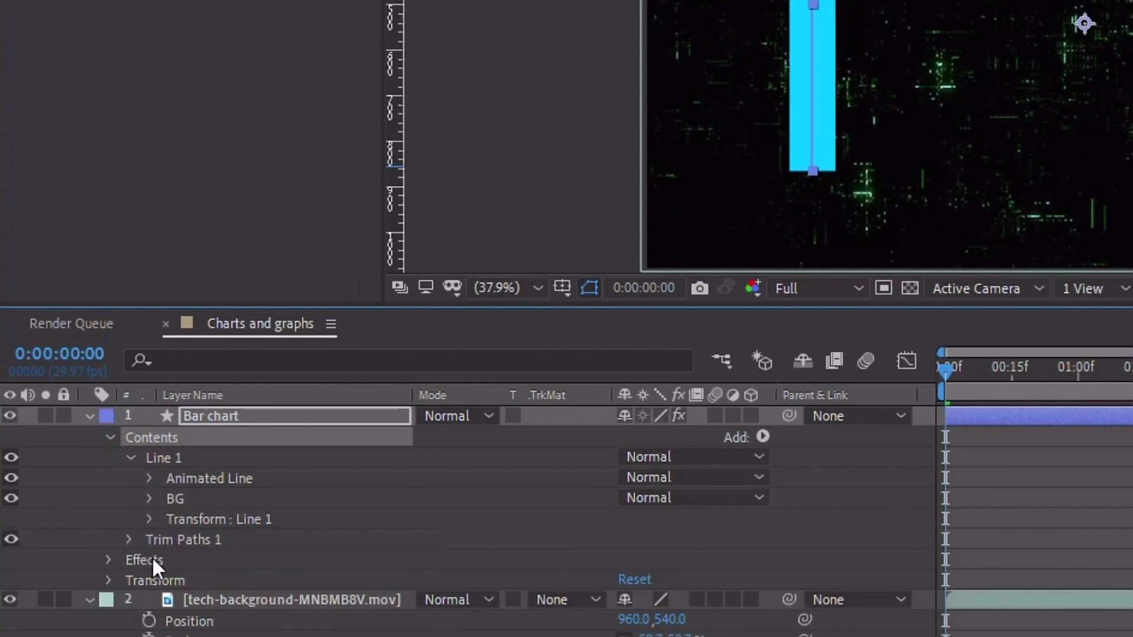
pyautogui.click(177, 461)
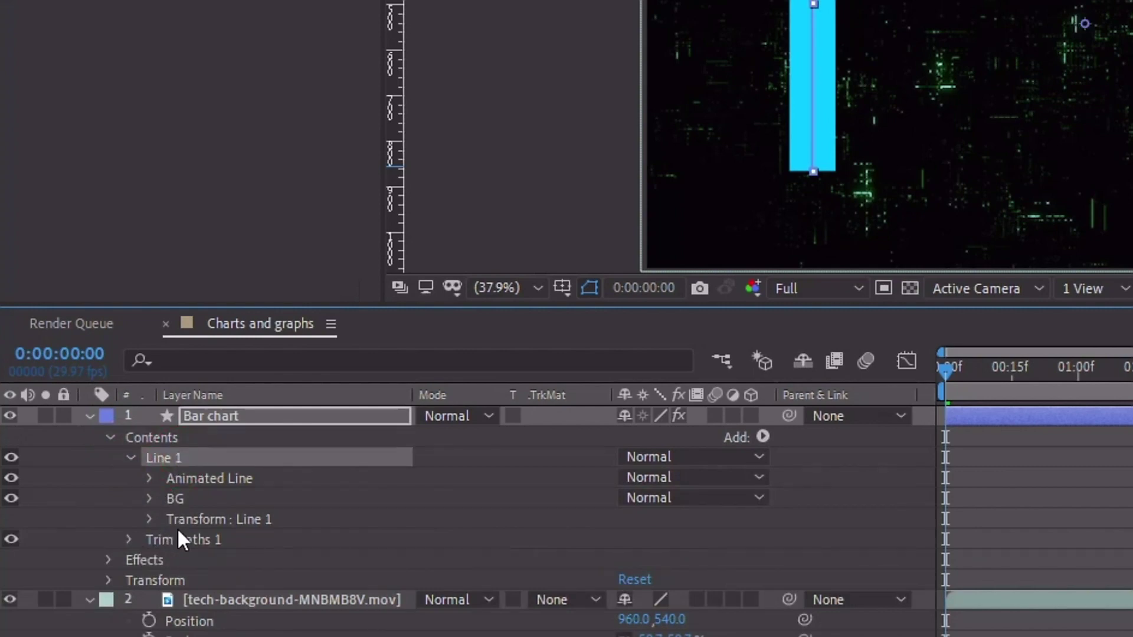
pyautogui.moveTo(177, 536); pyautogui.dragTo(194, 476)
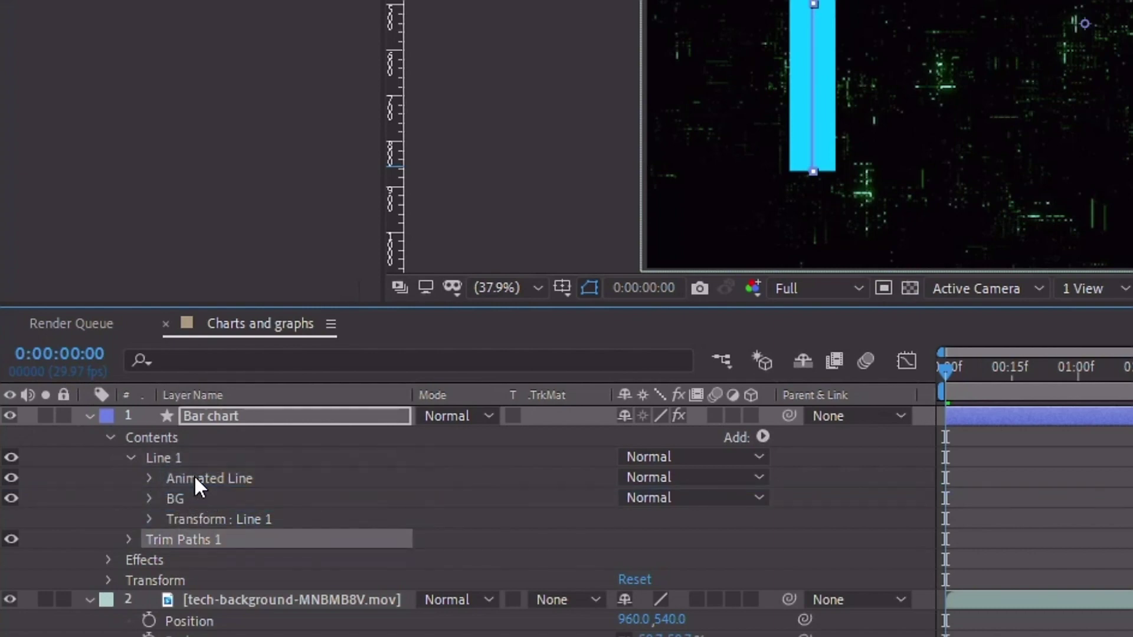
pyautogui.click(150, 479)
pyautogui.click(169, 541)
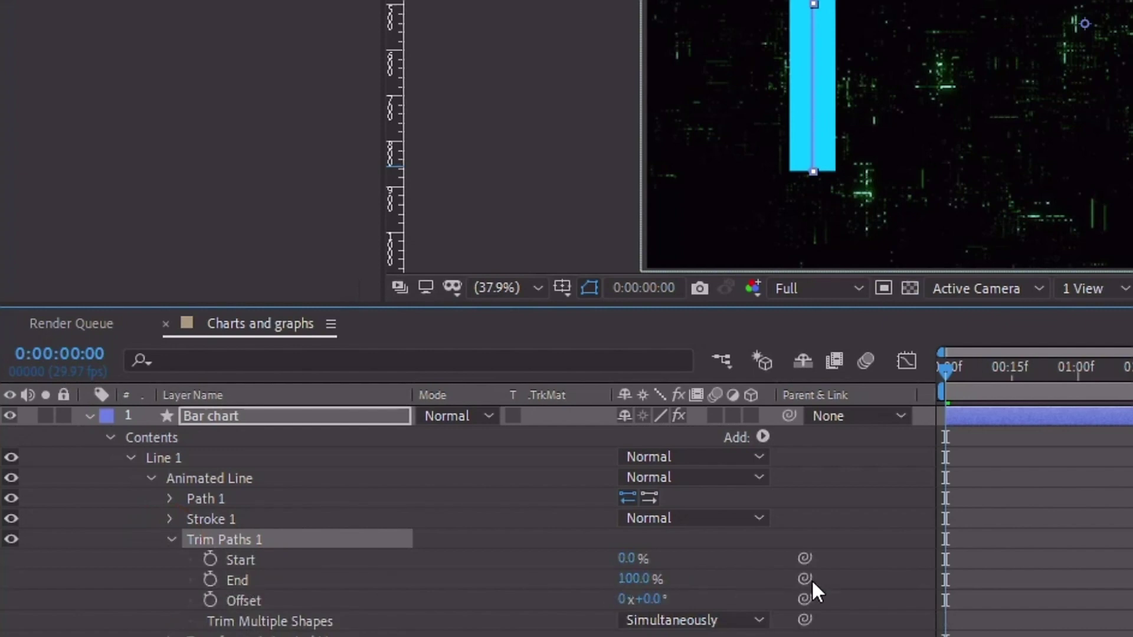
# Step: Link Trim Paths End to the Percent 1 slider and reverse Path 1 so the bar fills upward
pyautogui.moveTo(804, 578); pyautogui.dragTo(99, 10)
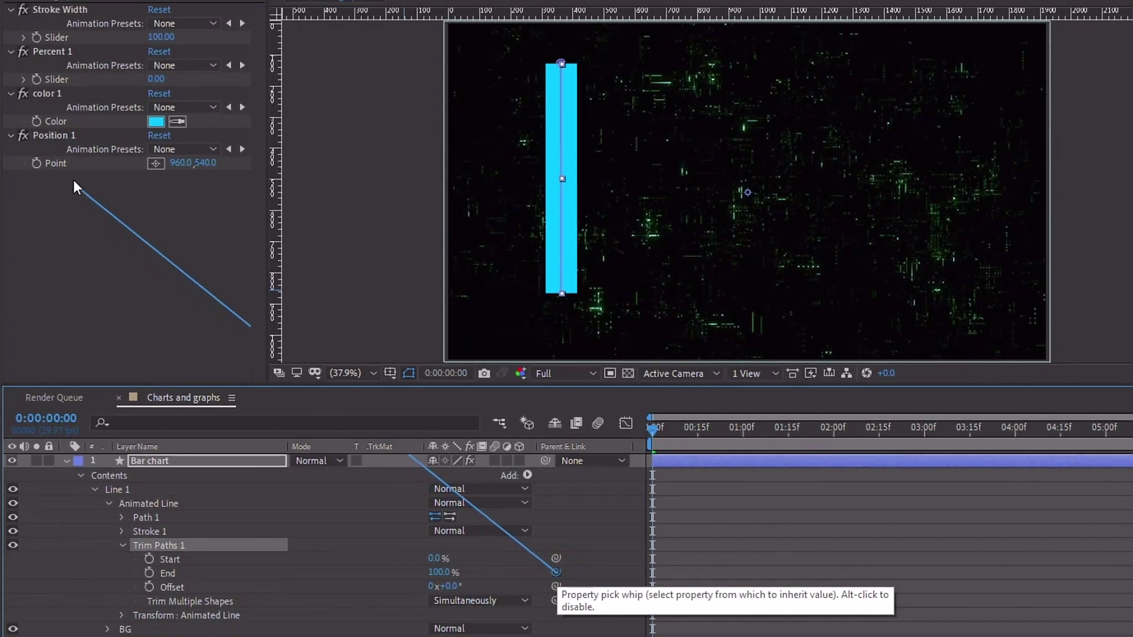
pyautogui.moveTo(74, 181); pyautogui.dragTo(157, 79)
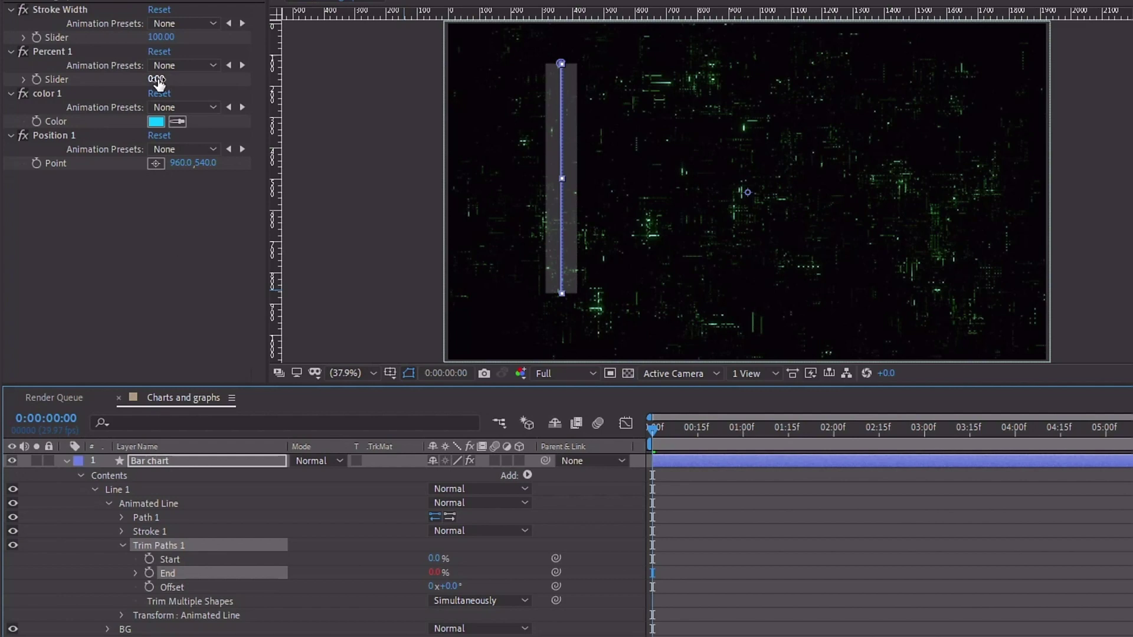
pyautogui.moveTo(156, 79); pyautogui.dragTo(193, 84)
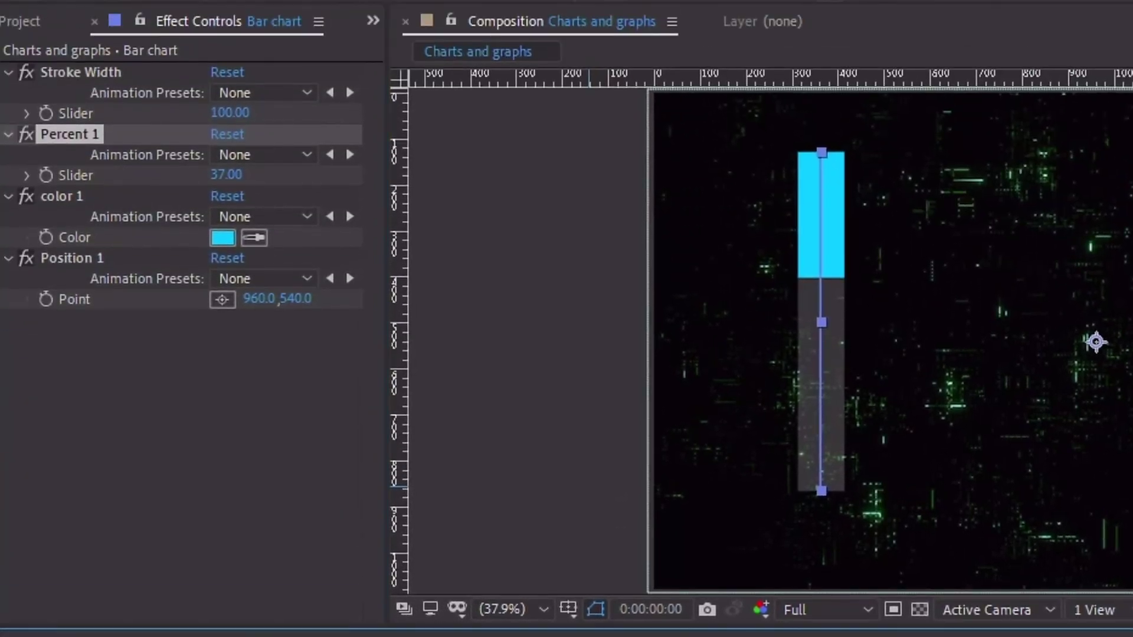
pyautogui.click(649, 496)
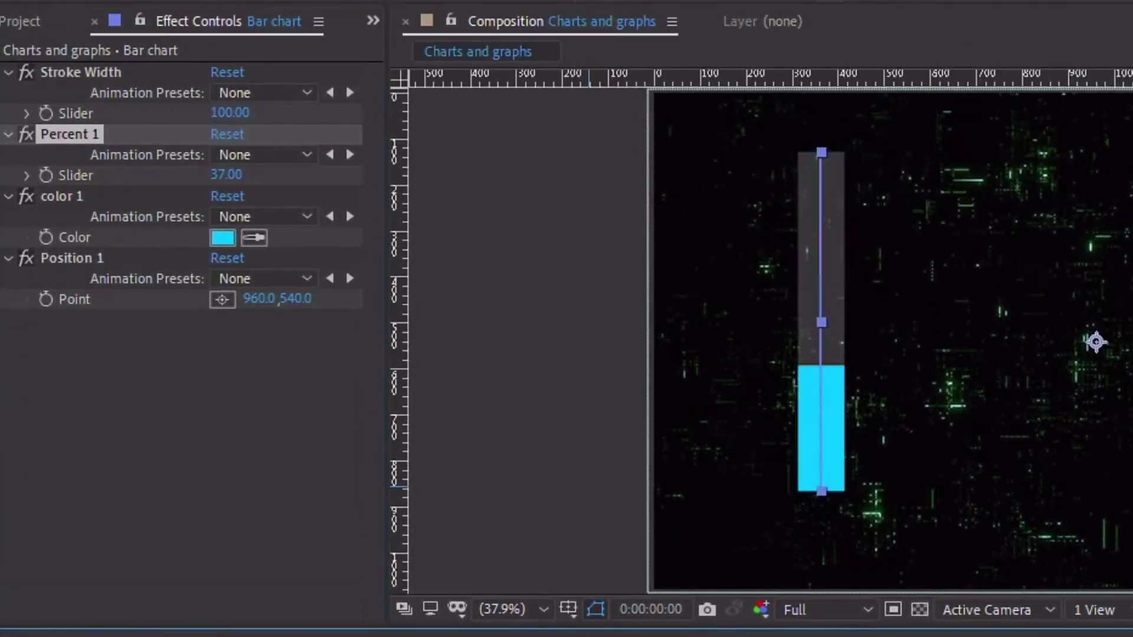
# Step: Test fill levels by scrubbing Percent 1, then set it to 25
pyautogui.moveTo(226, 174)
pyautogui.mouseDown()
pyautogui.moveTo(214, 175)
pyautogui.moveTo(291, 176)
pyautogui.moveTo(192, 159)
pyautogui.moveTo(262, 172)
pyautogui.moveTo(239, 173)
pyautogui.mouseUp()
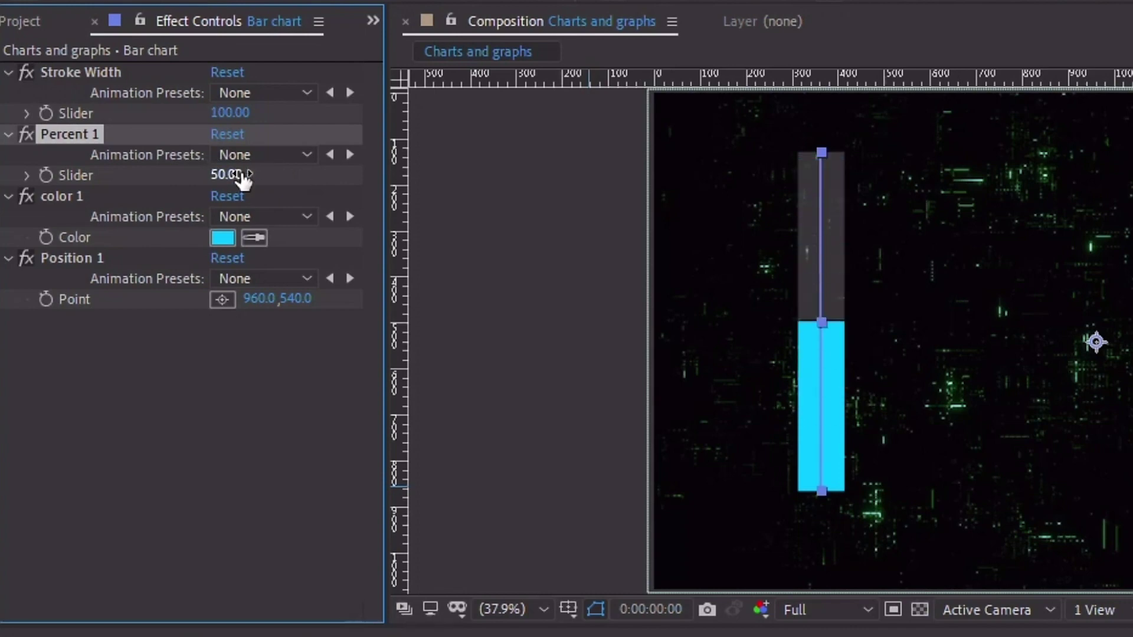
pyautogui.moveTo(244, 180)
pyautogui.mouseDown()
pyautogui.moveTo(228, 182)
pyautogui.moveTo(530, 175)
pyautogui.moveTo(331, 187)
pyautogui.moveTo(236, 175)
pyautogui.mouseUp()
pyautogui.click(236, 175)
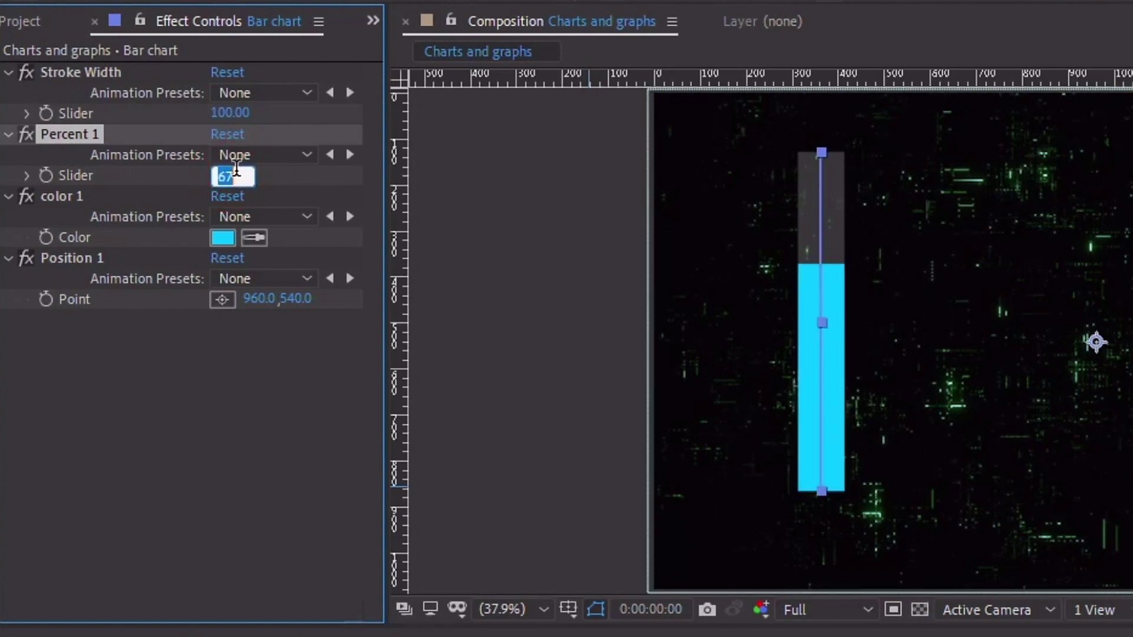
pyautogui.write('25')
pyautogui.press('Return')
# Step: Create a text layer in the comp reading 0
pyautogui.hotkey('ctrl', 't')
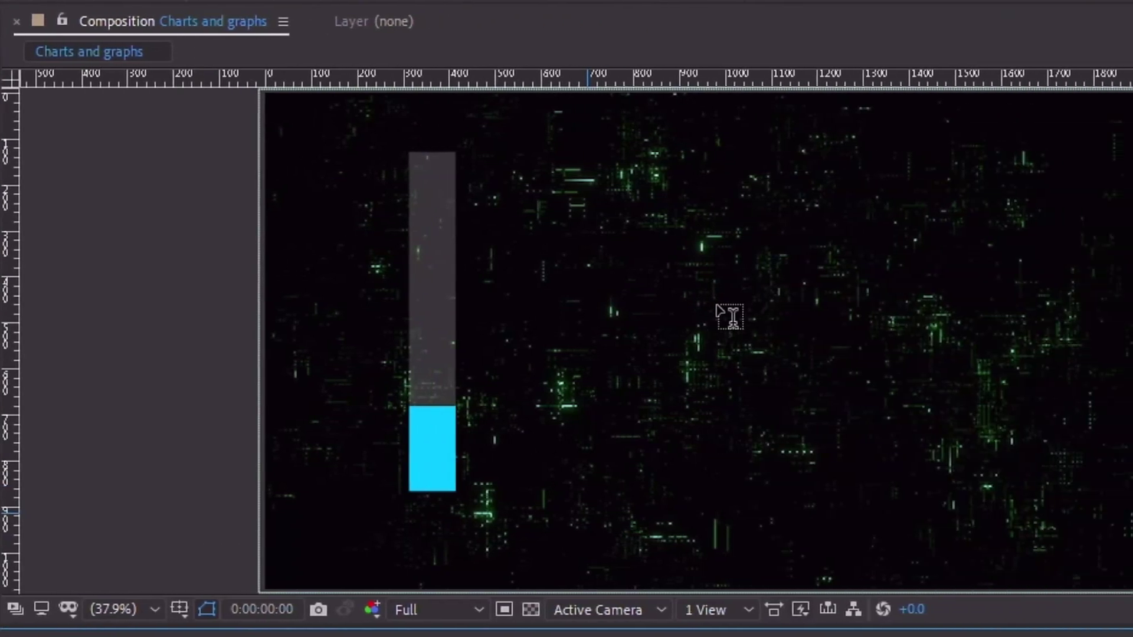
pyautogui.click(646, 301)
pyautogui.write('0')
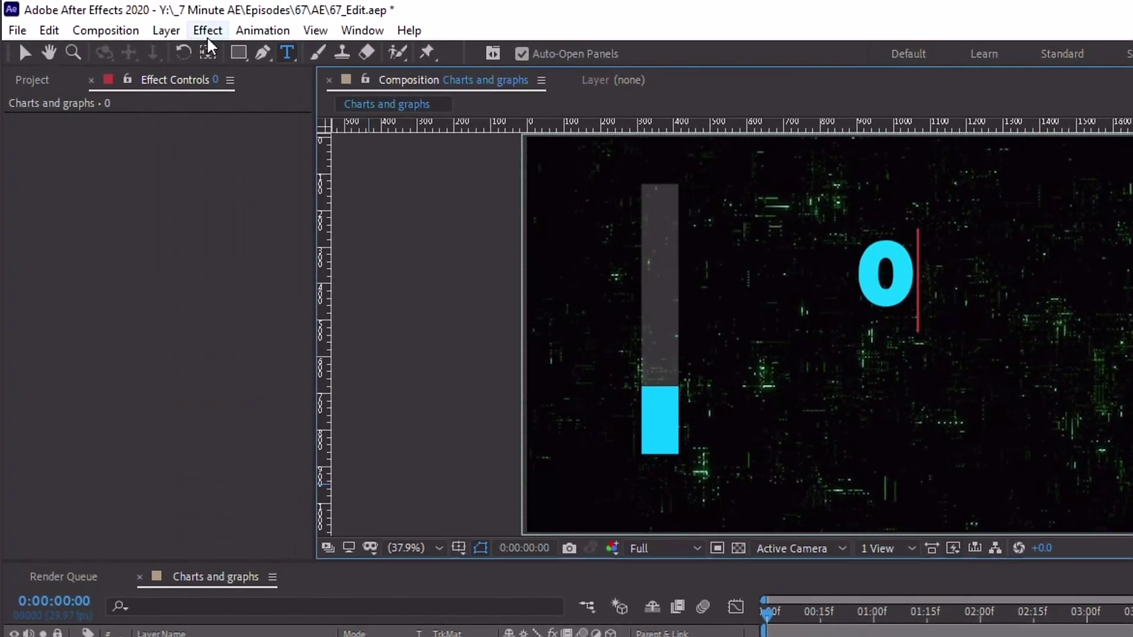
# Step: Apply the Numbers text effect using the Gotham Narrow font in Ultra style
pyautogui.click(208, 30)
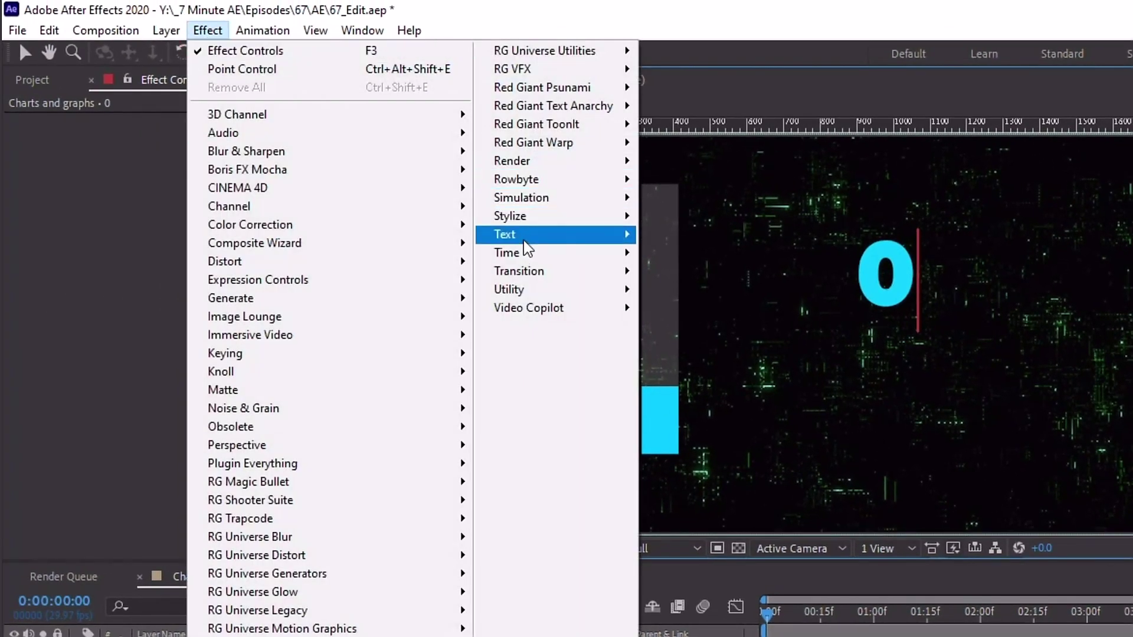
pyautogui.moveTo(508, 236)
pyautogui.click(685, 237)
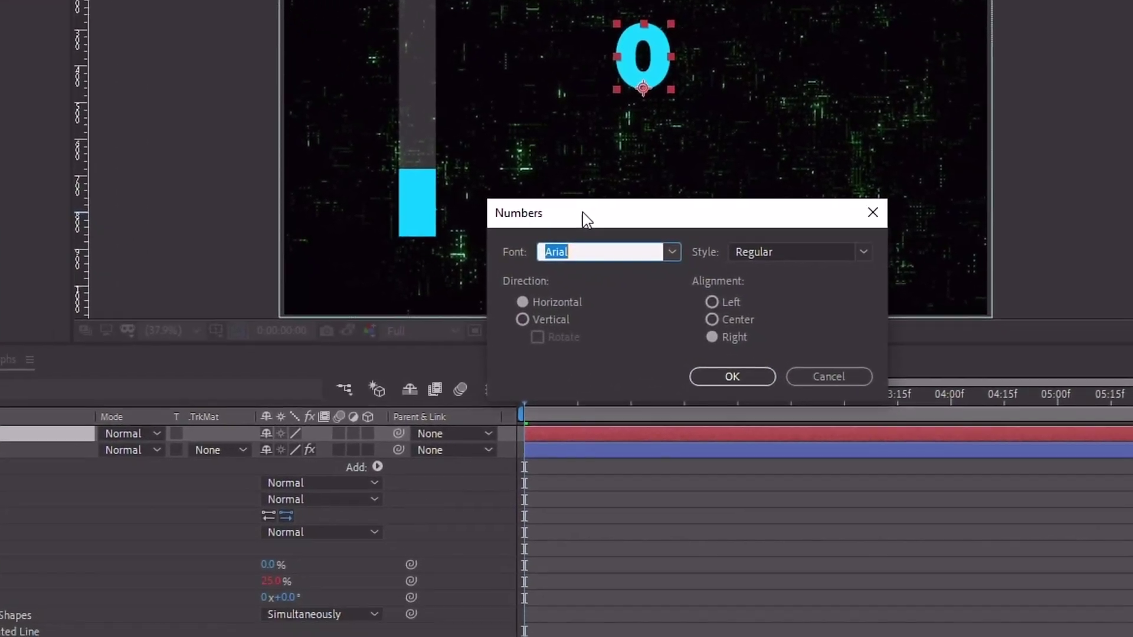
pyautogui.write('Gotham Narrow')
pyautogui.click(864, 252)
pyautogui.click(755, 575)
pyautogui.click(727, 376)
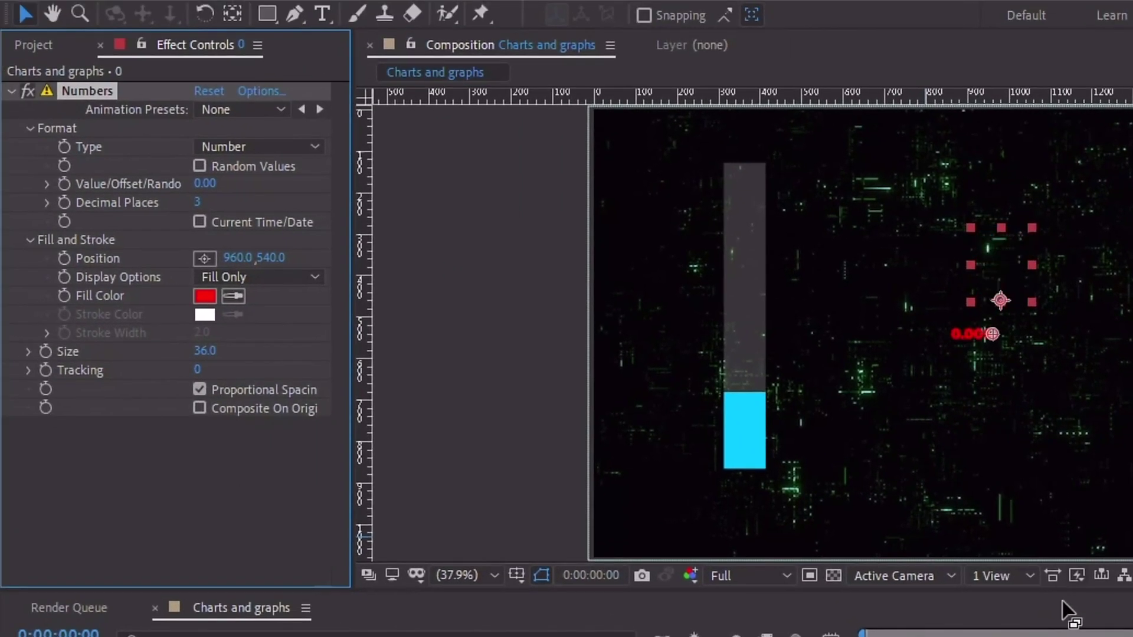
# Step: Enlarge the readout, make its fill white FFFFFF, and set Decimal Places to 0
pyautogui.click(891, 629)
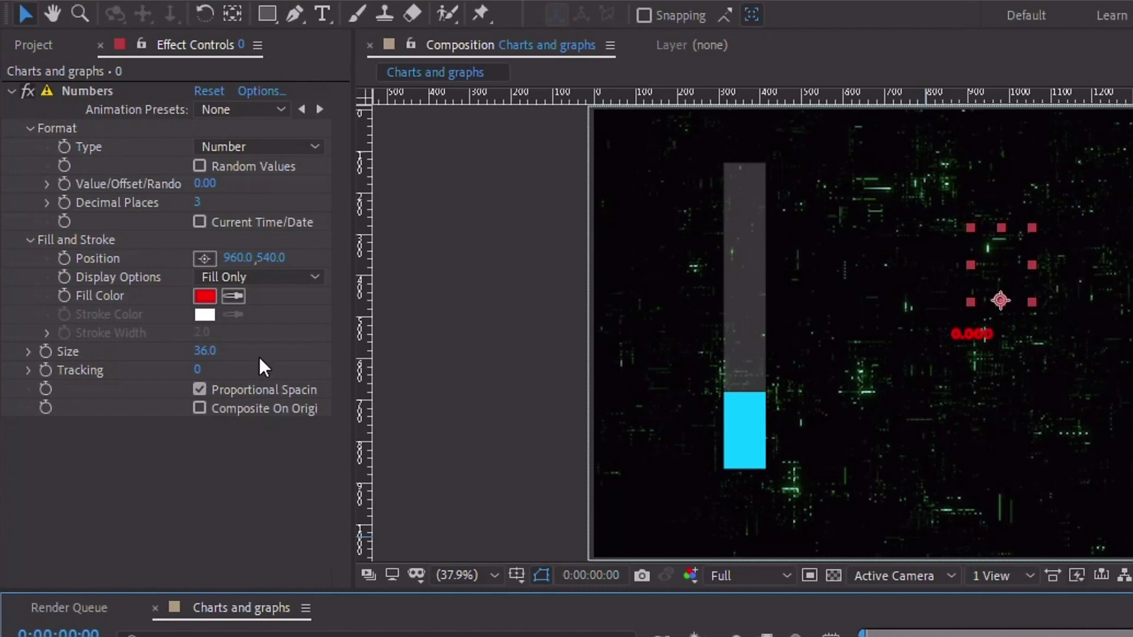
pyautogui.moveTo(203, 351)
pyautogui.mouseDown()
pyautogui.moveTo(236, 352)
pyautogui.moveTo(201, 357)
pyautogui.mouseUp()
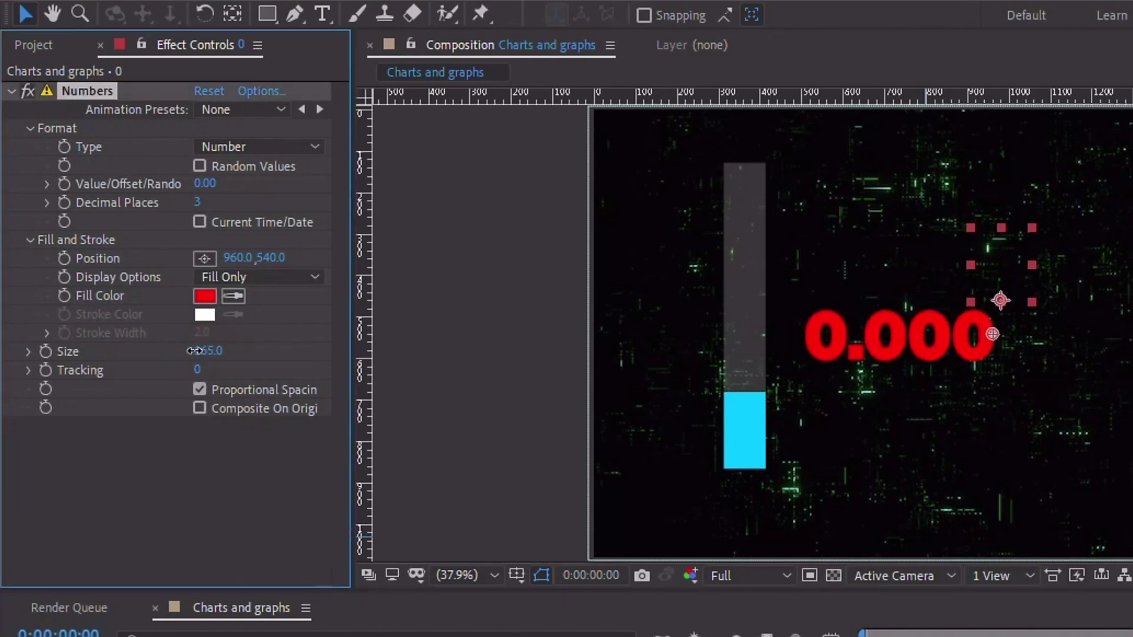
pyautogui.click(207, 288)
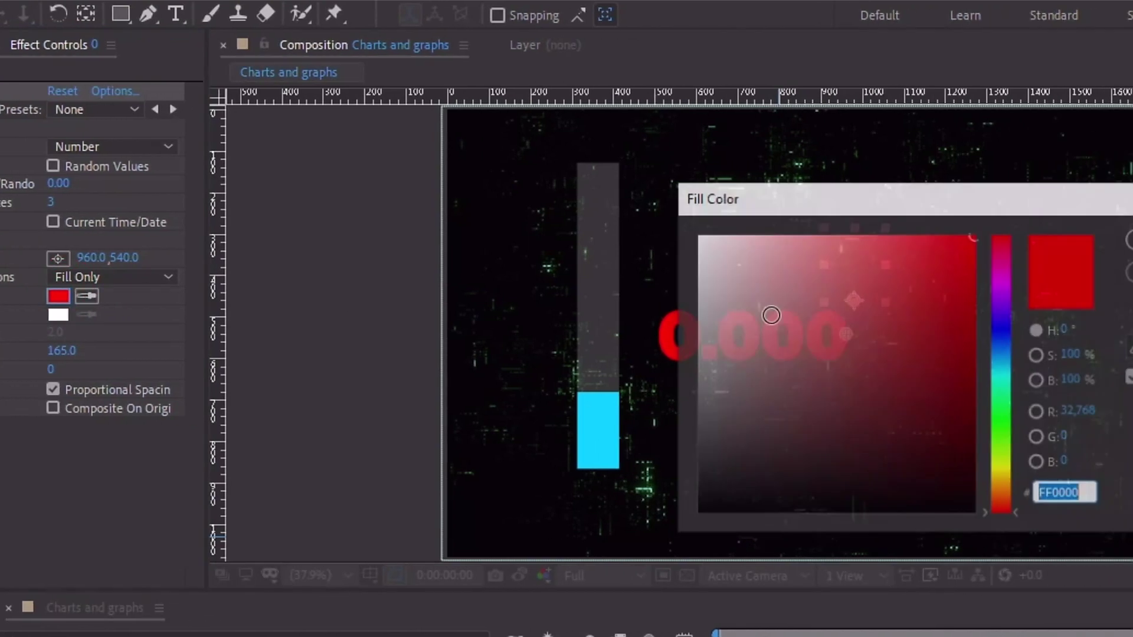
pyautogui.moveTo(925, 310); pyautogui.dragTo(845, 236)
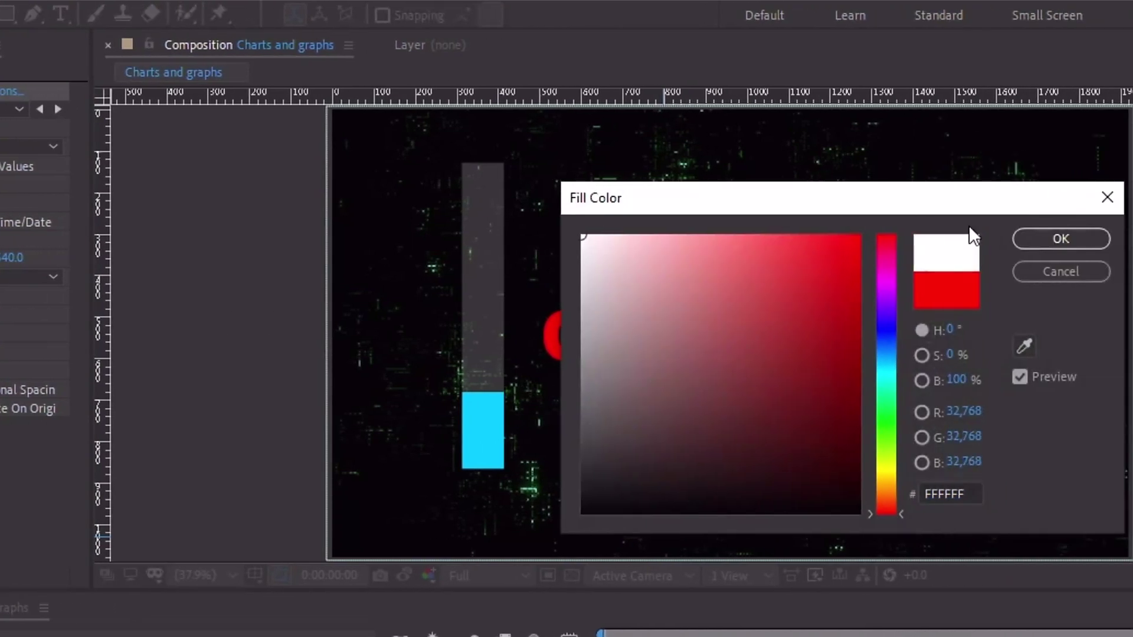
pyautogui.click(1036, 239)
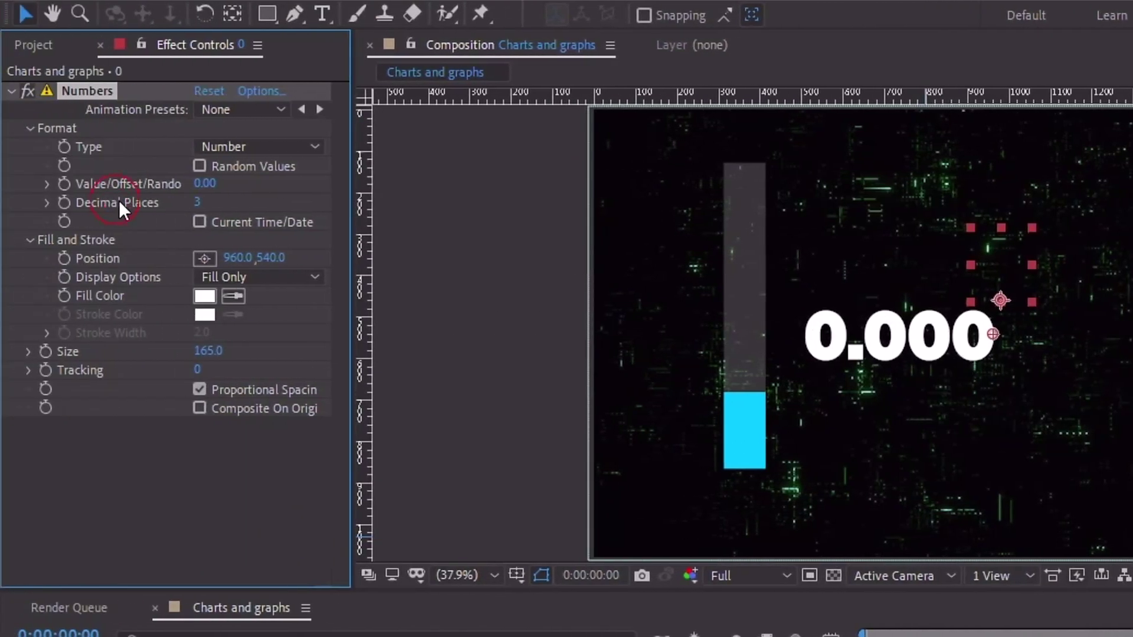
pyautogui.click(196, 201)
pyautogui.write('0')
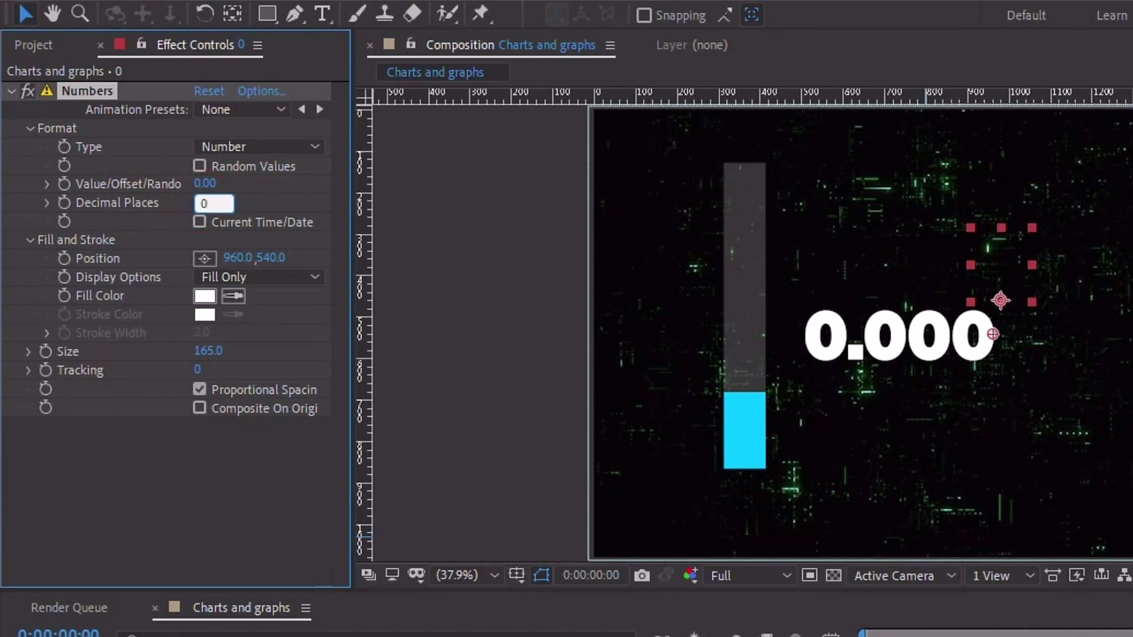
pyautogui.click(278, 526)
# Step: Lock the Bar chart's effect controls and expand the 0 layer's Numbers Fill and Stroke settings
pyautogui.click(193, 494)
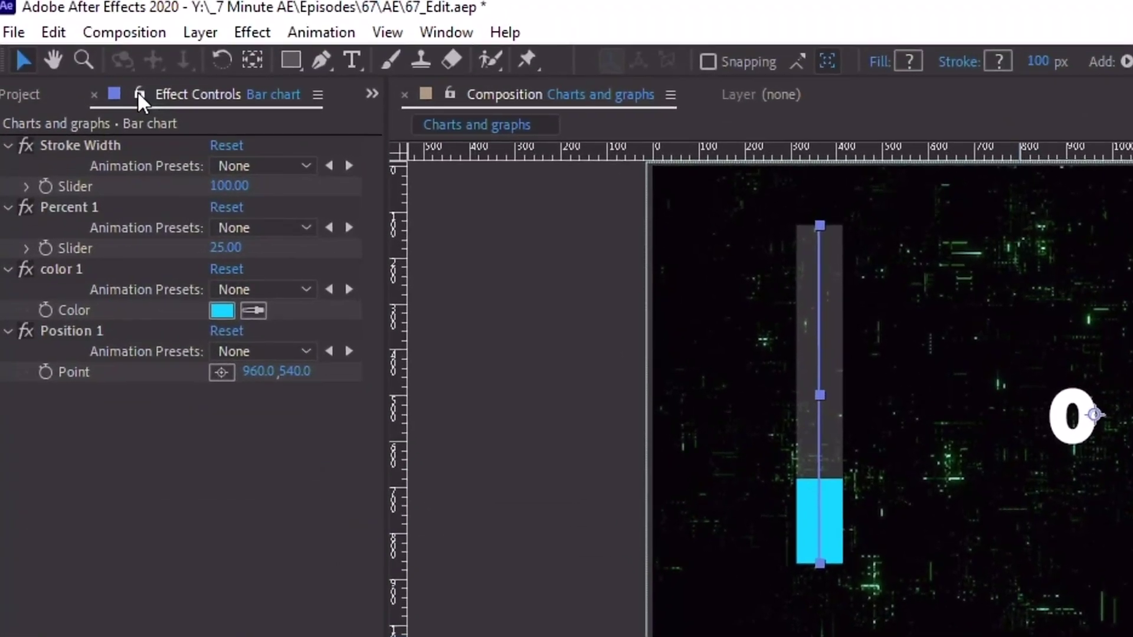
pyautogui.click(139, 93)
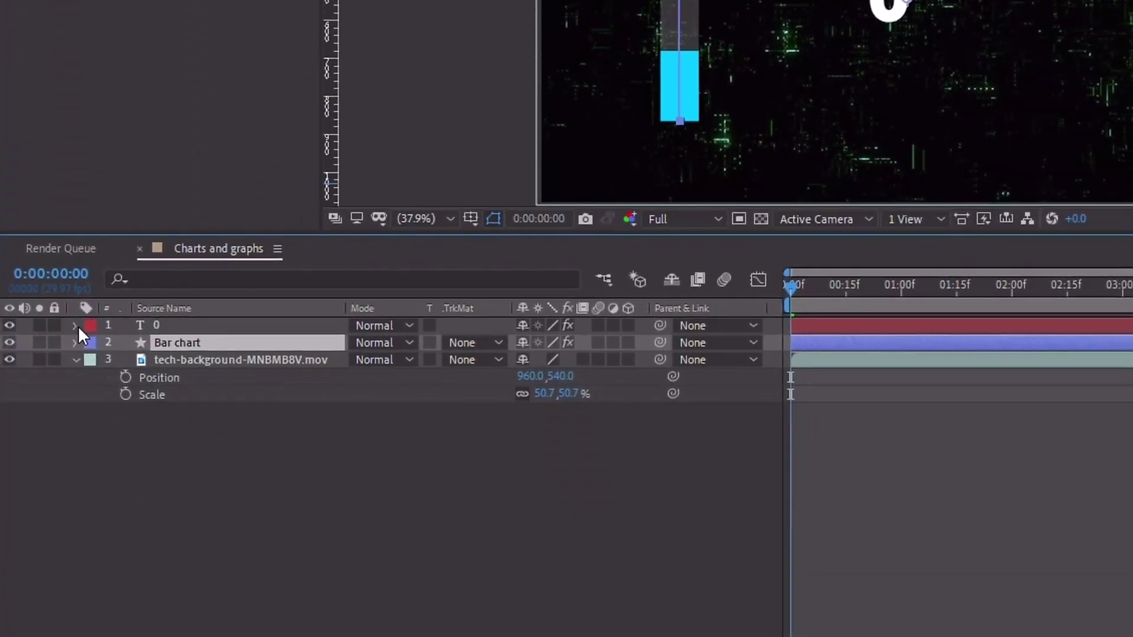
pyautogui.click(76, 326)
pyautogui.click(92, 360)
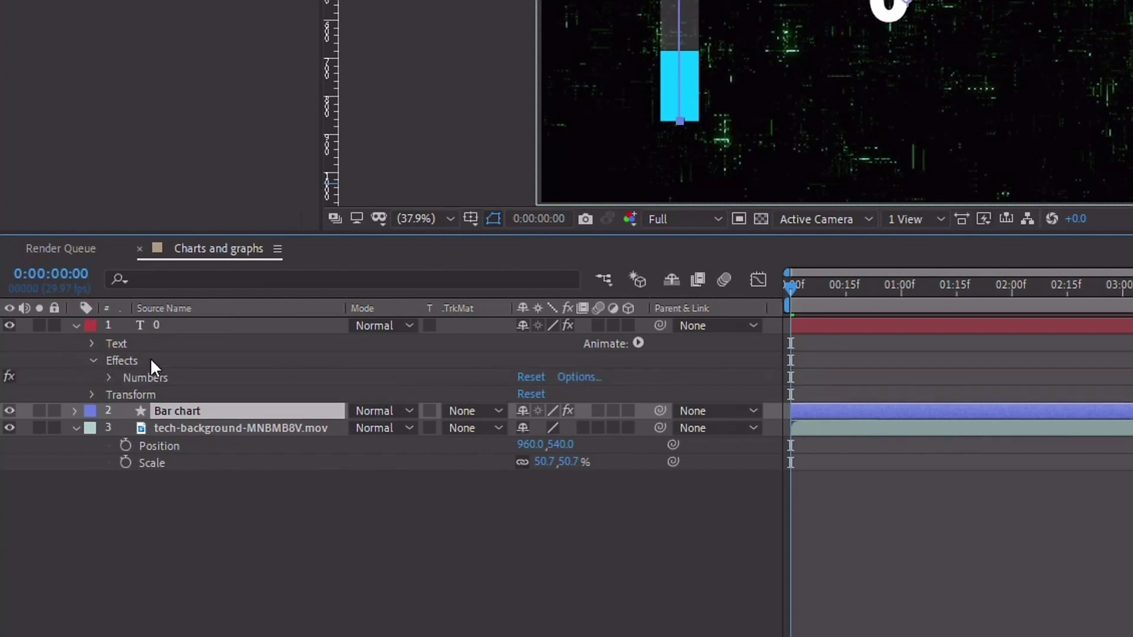
pyautogui.click(110, 378)
pyautogui.click(127, 412)
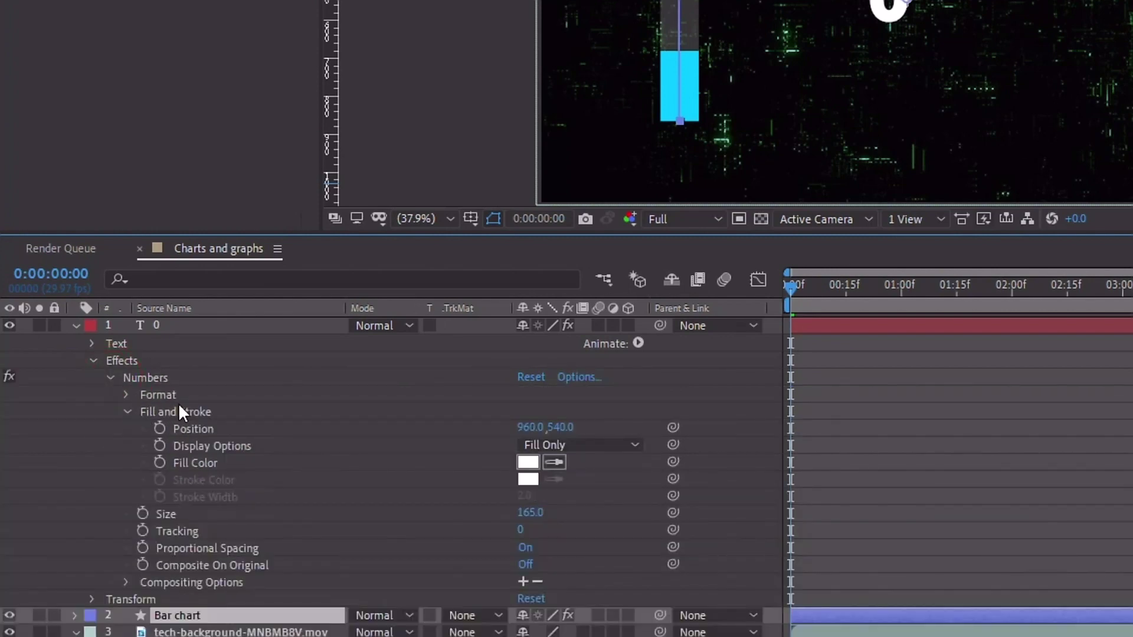
# Step: Link the readout Position to the Position 1 point and set that point to 235, 790
pyautogui.moveTo(672, 426); pyautogui.dragTo(143, 0)
pyautogui.moveTo(136, 126); pyautogui.dragTo(57, 117)
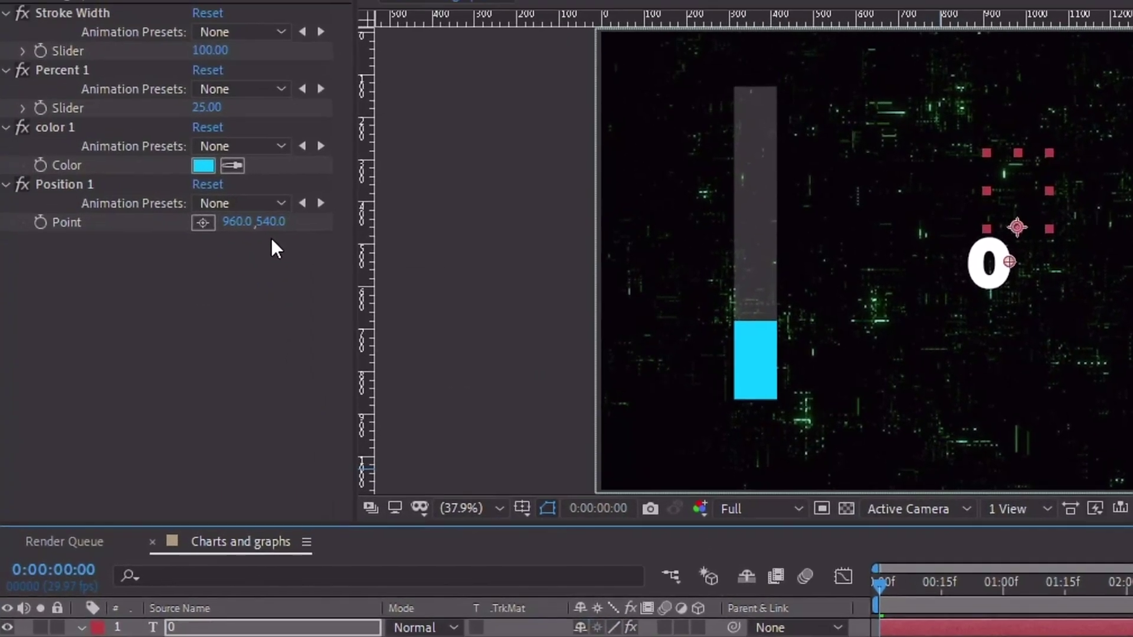
pyautogui.click(271, 238)
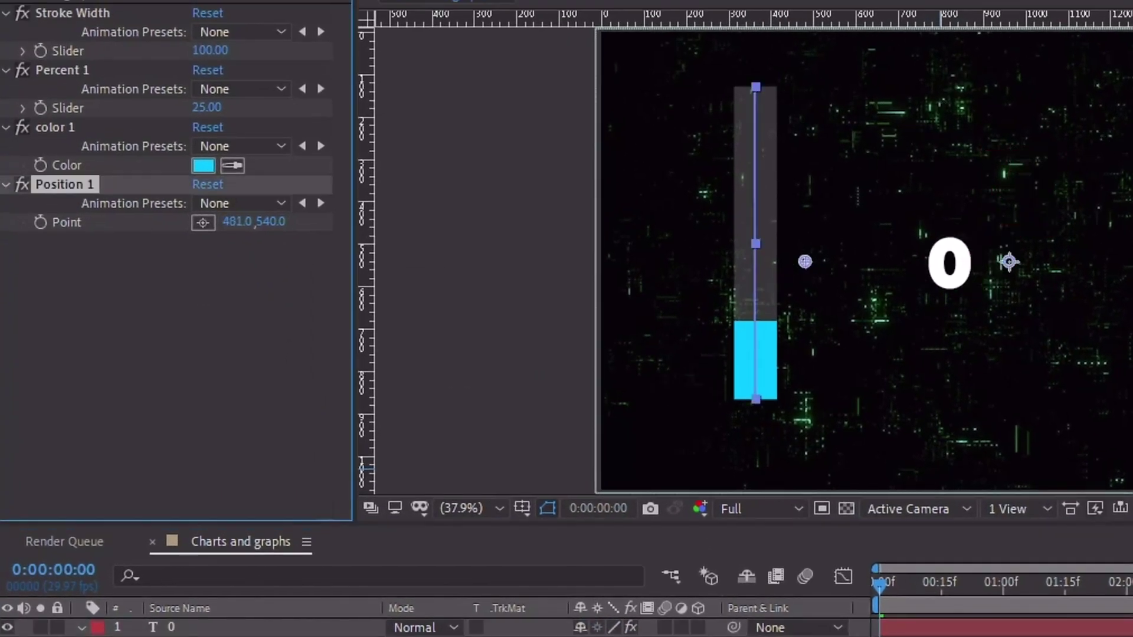
pyautogui.click(237, 222)
pyautogui.write('235')
pyautogui.press('Tab')
pyautogui.write('790')
pyautogui.press('Return')
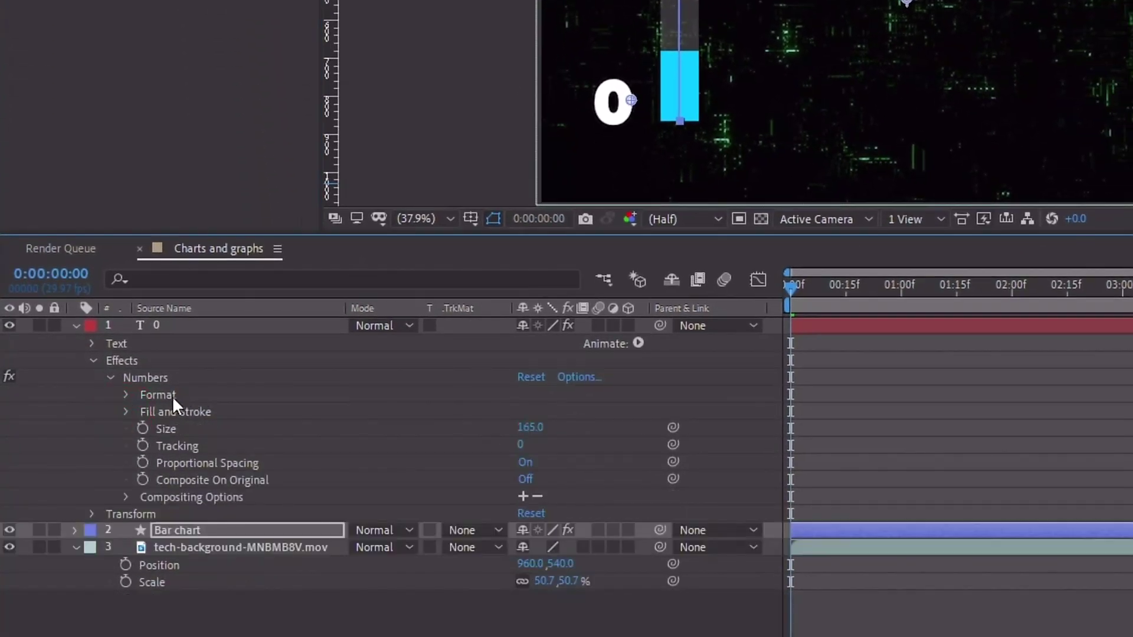
# Step: Link the Numbers Value/Offset/Random Max to the Percent 1 slider
pyautogui.click(124, 394)
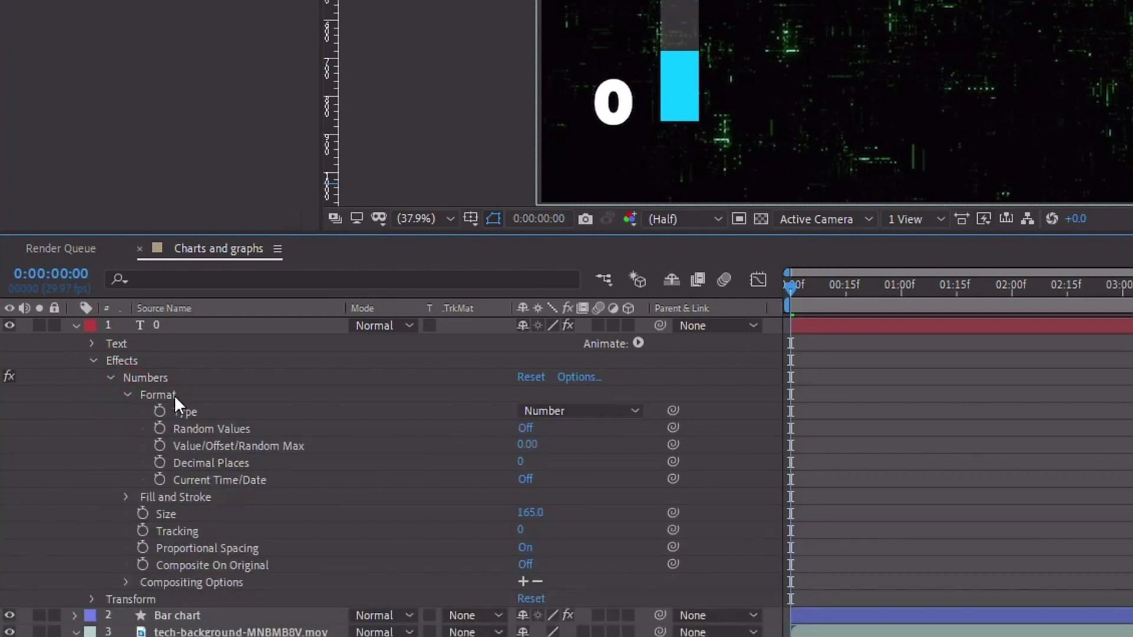
pyautogui.click(224, 446)
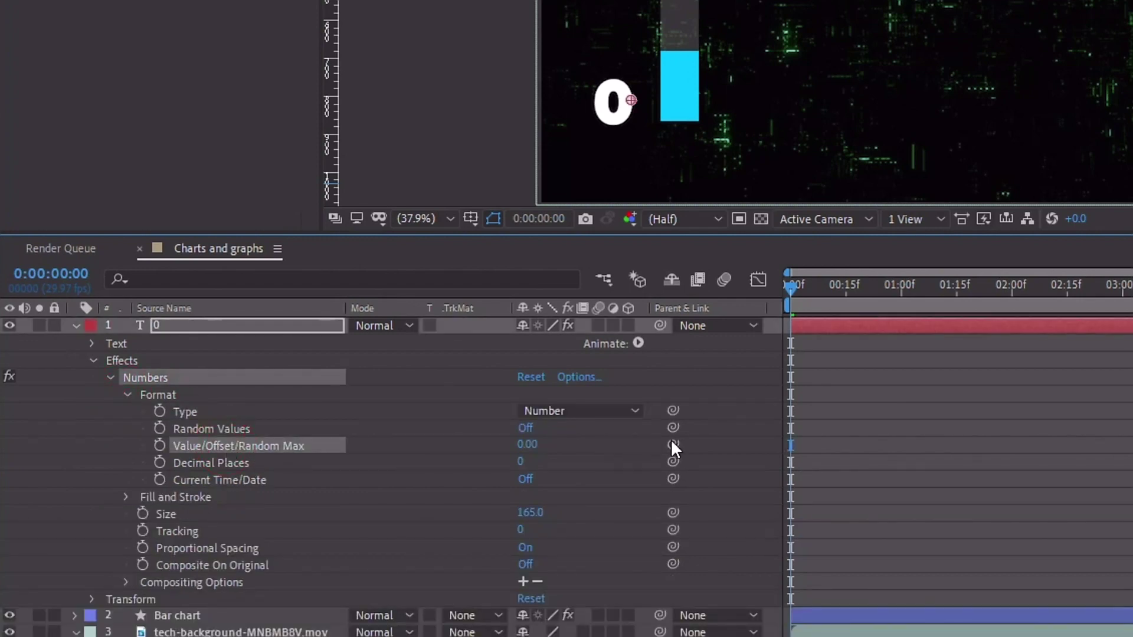
pyautogui.moveTo(673, 445); pyautogui.dragTo(73, 0)
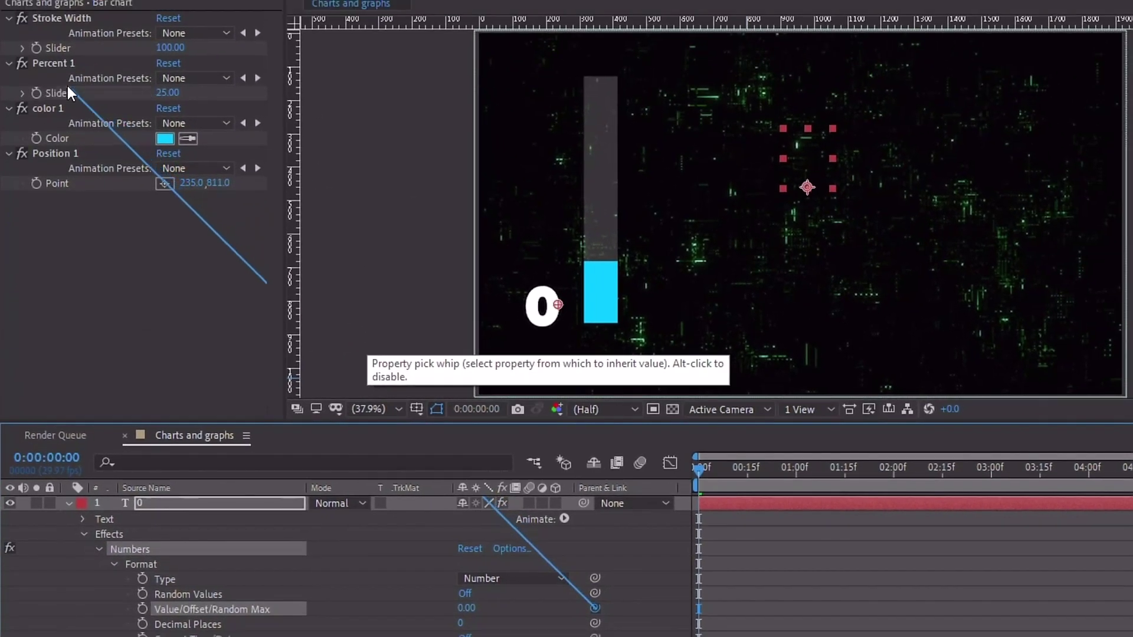
pyautogui.moveTo(68, 86); pyautogui.dragTo(67, 94)
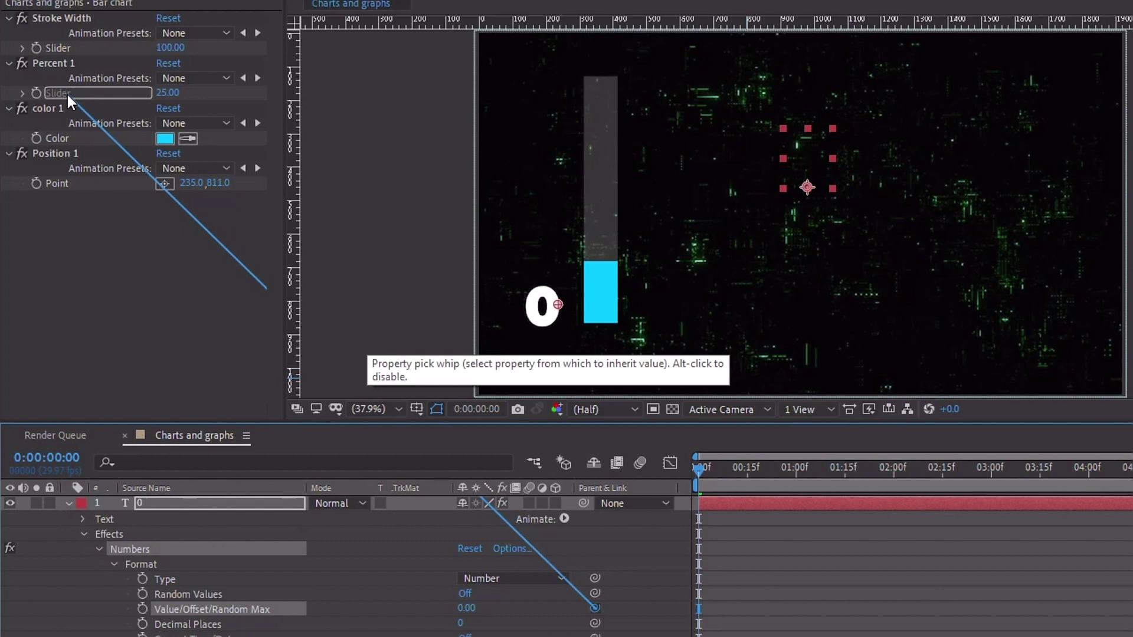
pyautogui.moveTo(68, 94); pyautogui.dragTo(68, 95)
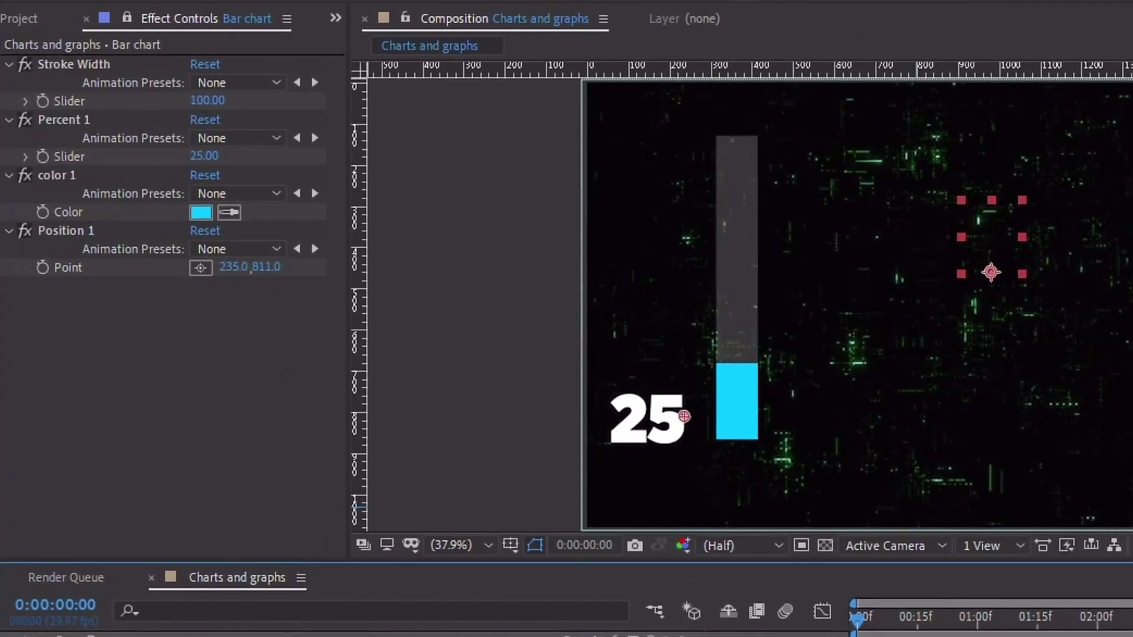
pyautogui.moveTo(211, 156)
pyautogui.mouseDown()
pyautogui.moveTo(239, 156)
pyautogui.moveTo(217, 157)
pyautogui.mouseUp()
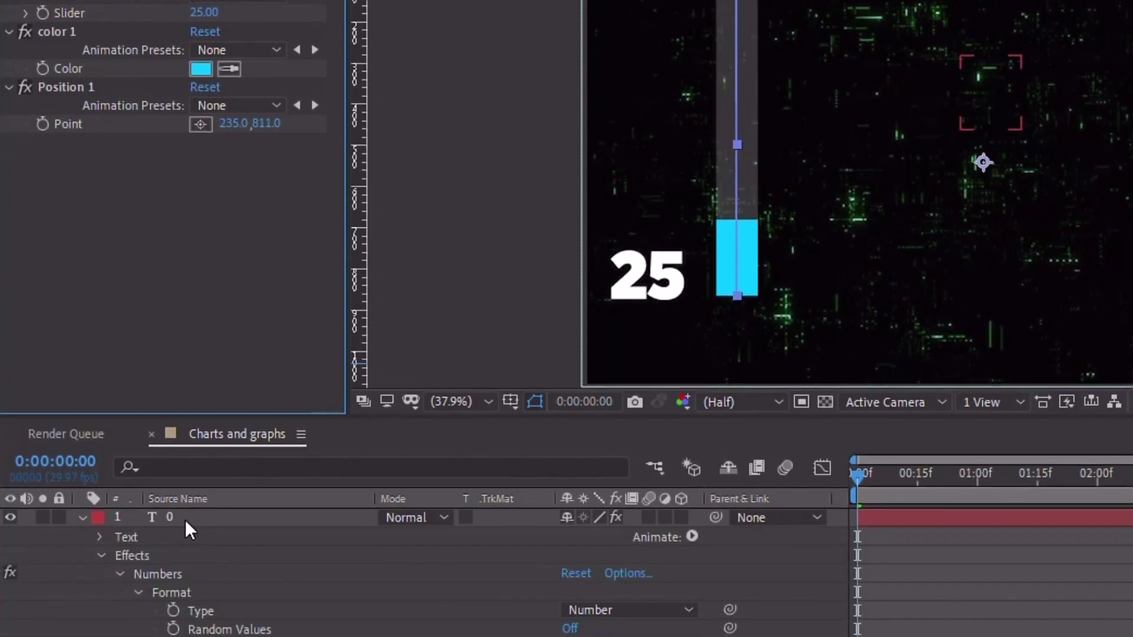
# Step: Turn off proportional spacing, set tracking to 10, and adjust Percent 1 to 38
pyautogui.click(185, 518)
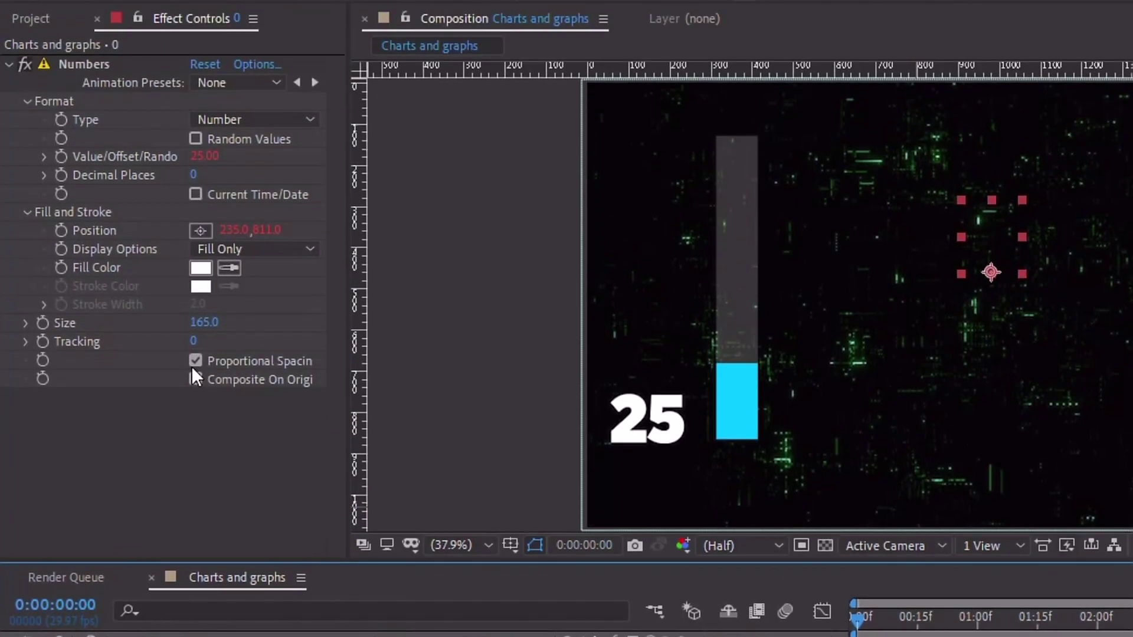
pyautogui.click(194, 361)
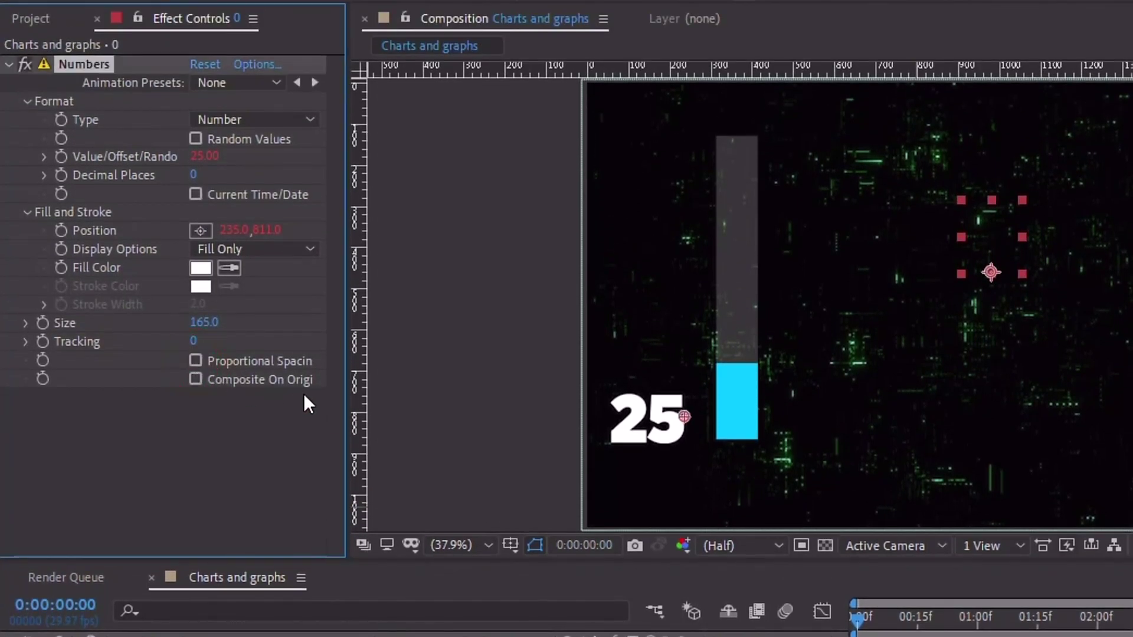
pyautogui.moveTo(198, 342); pyautogui.dragTo(212, 343)
pyautogui.click(208, 342)
pyautogui.write('10')
pyautogui.click(736, 266)
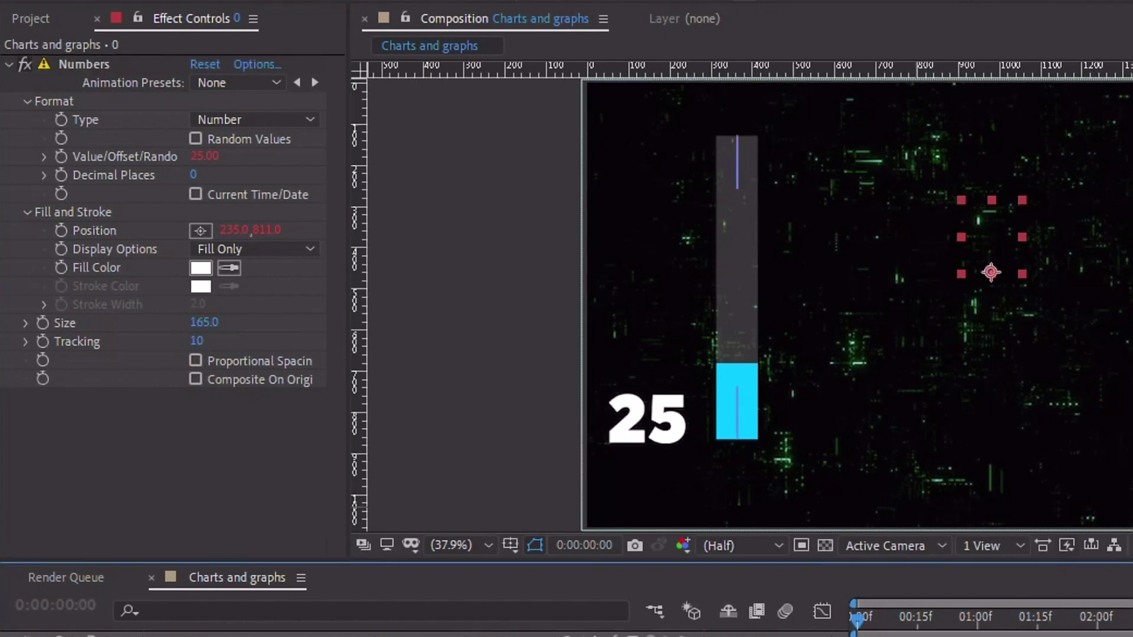
pyautogui.moveTo(202, 156); pyautogui.dragTo(229, 166)
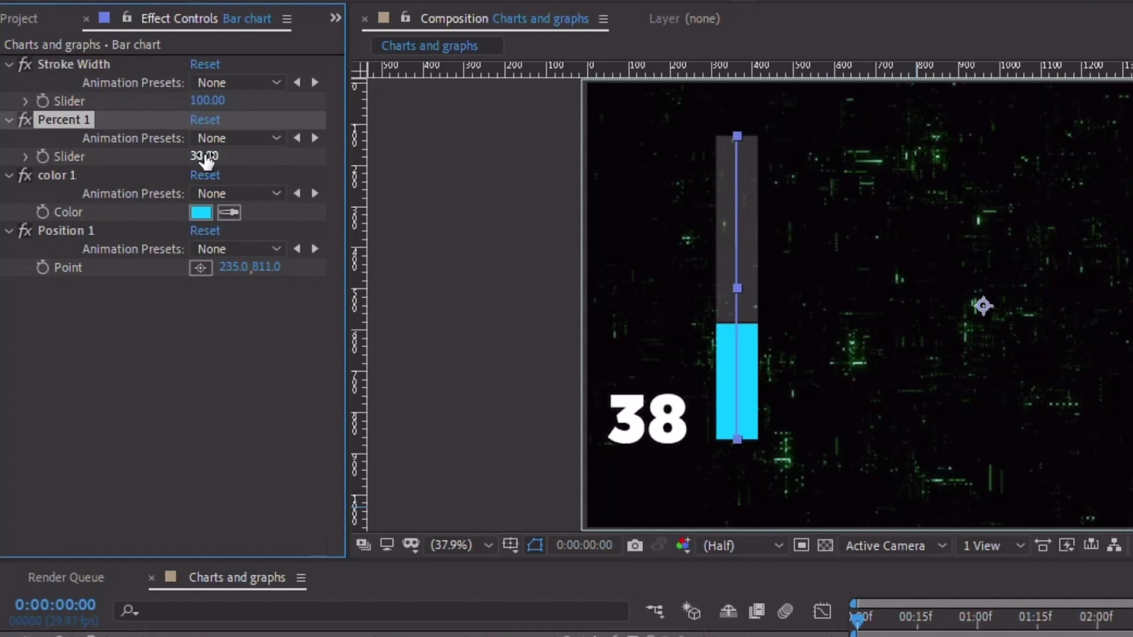
# Step: Keyframe Percent 1 from 0 at the start to 75 just before one second
pyautogui.click(204, 155)
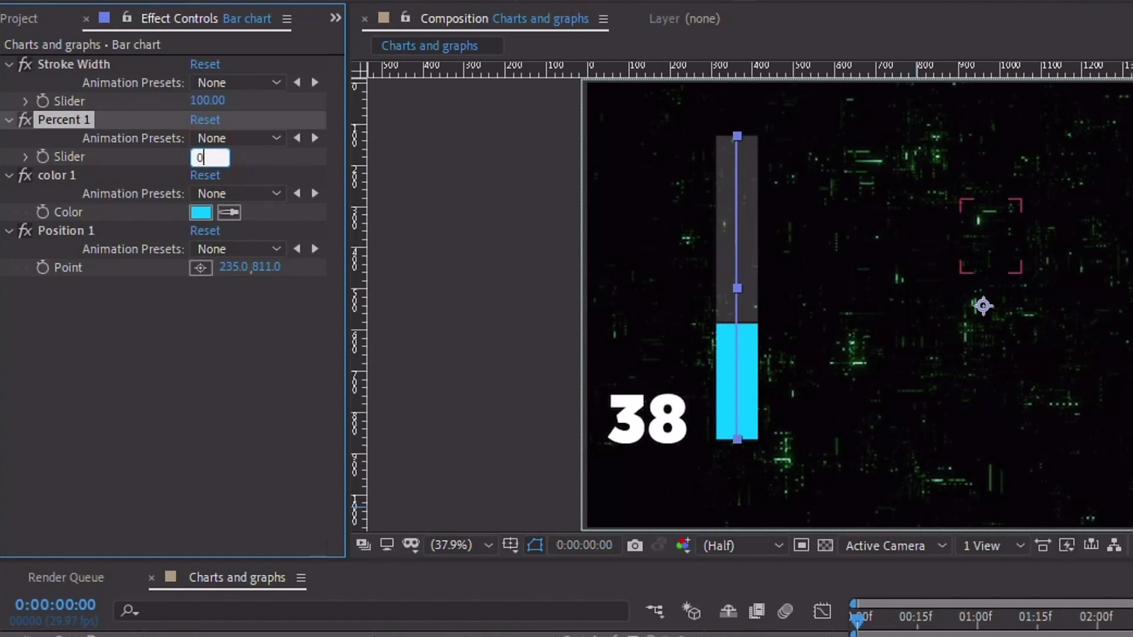
pyautogui.write('0')
pyautogui.click(44, 157)
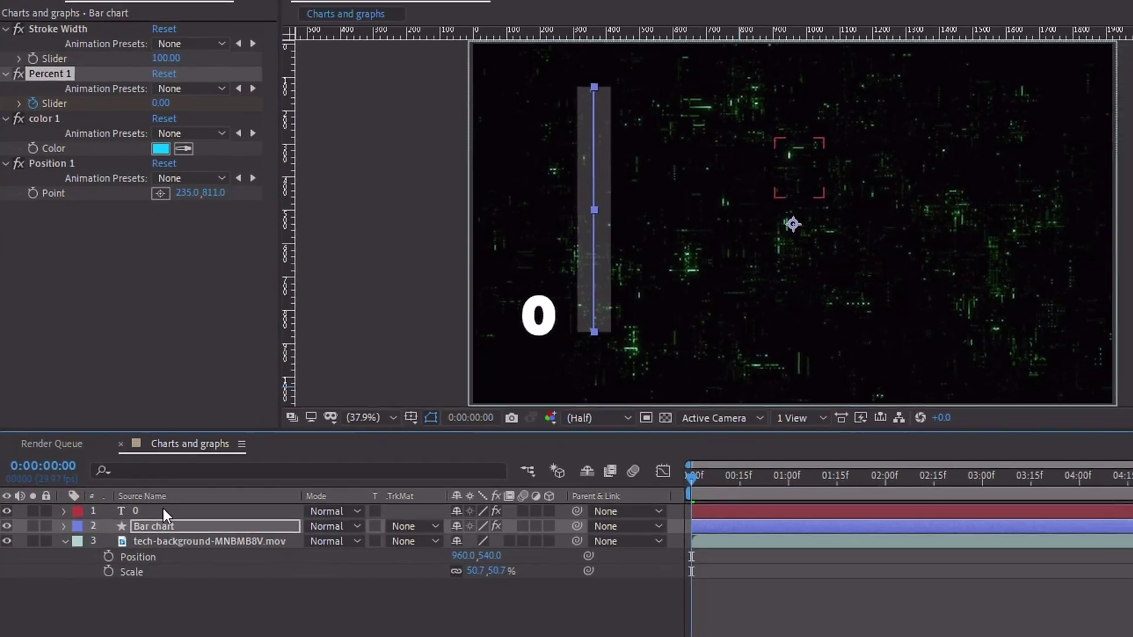
pyautogui.press('u')
pyautogui.moveTo(668, 455); pyautogui.dragTo(758, 455)
pyautogui.click(444, 533)
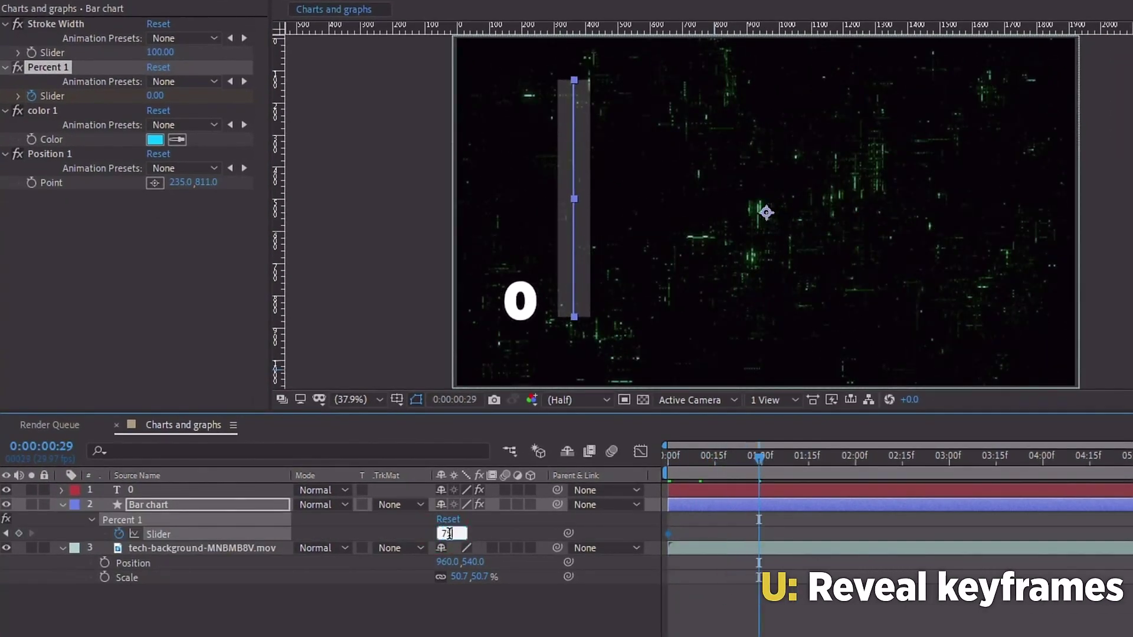
pyautogui.write('75')
pyautogui.click(797, 631)
# Step: Preview the bar animation and apply Easy Ease In to the final keyframe
pyautogui.press('space')
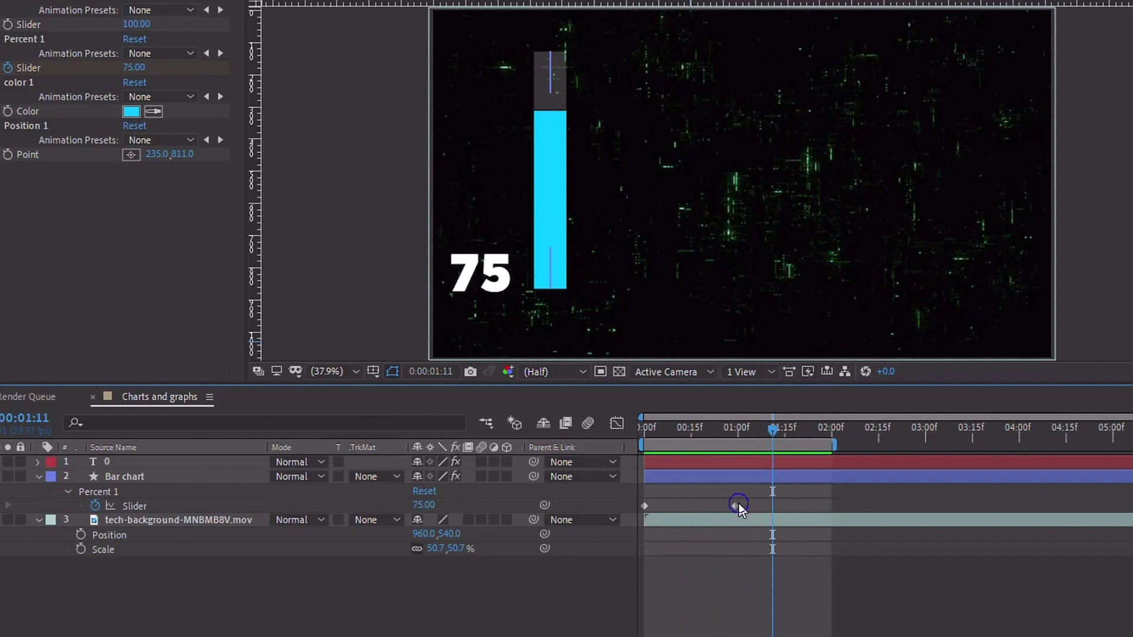
pyautogui.rightClick(759, 534)
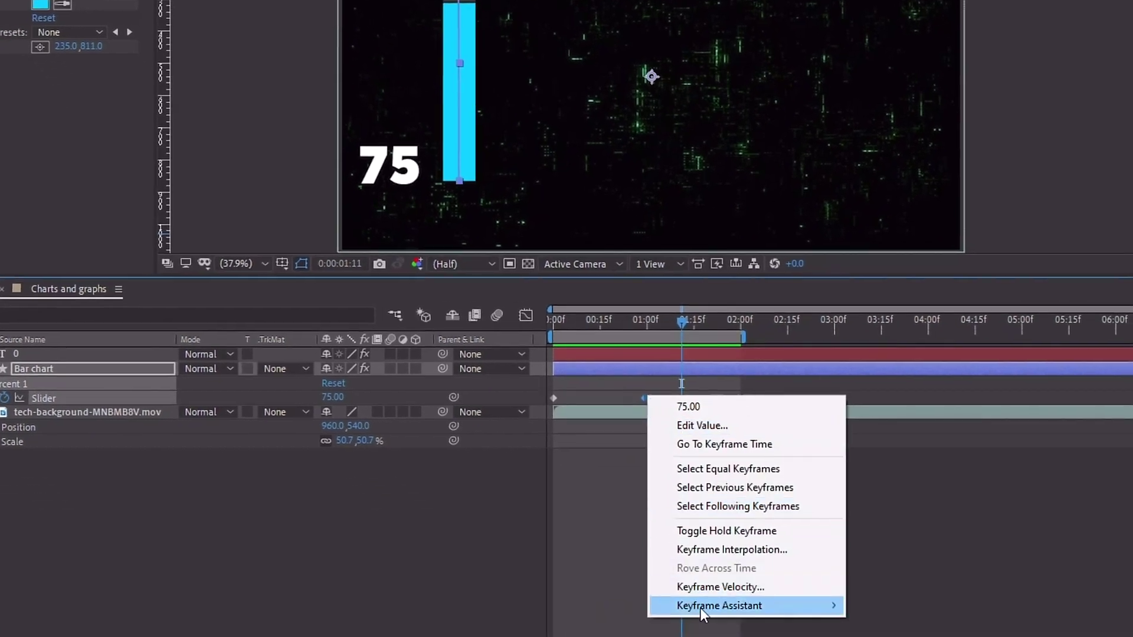
pyautogui.moveTo(820, 606)
pyautogui.click(906, 509)
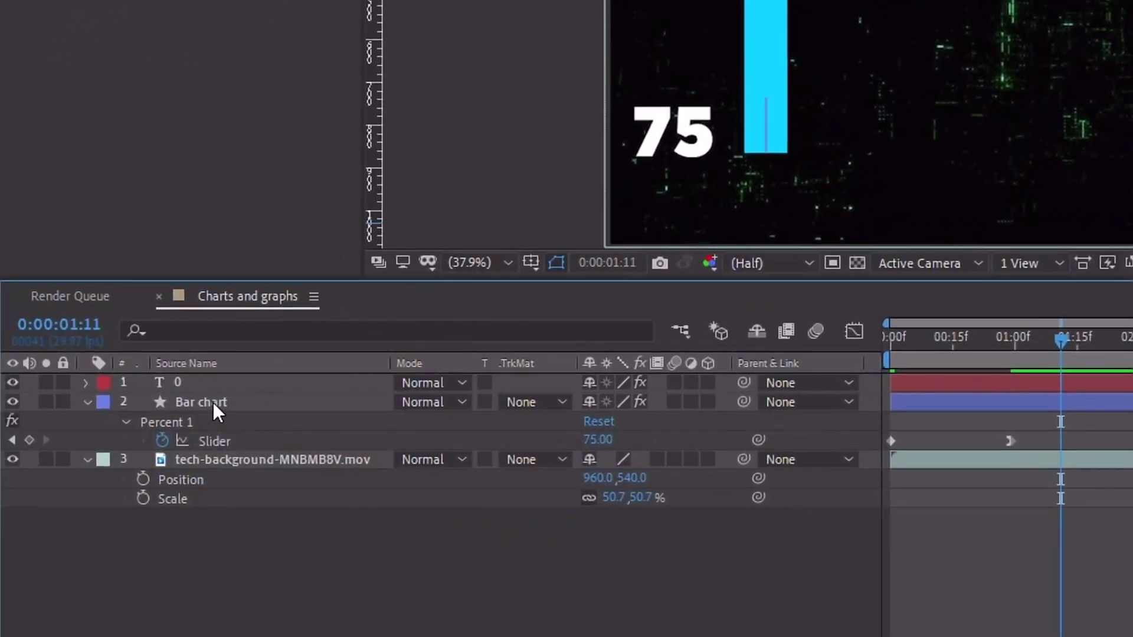
# Step: Duplicate the Bar chart's Line 1 shape as Line 2 below it
pyautogui.click(212, 402)
pyautogui.click(87, 402)
pyautogui.click(87, 403)
pyautogui.click(106, 441)
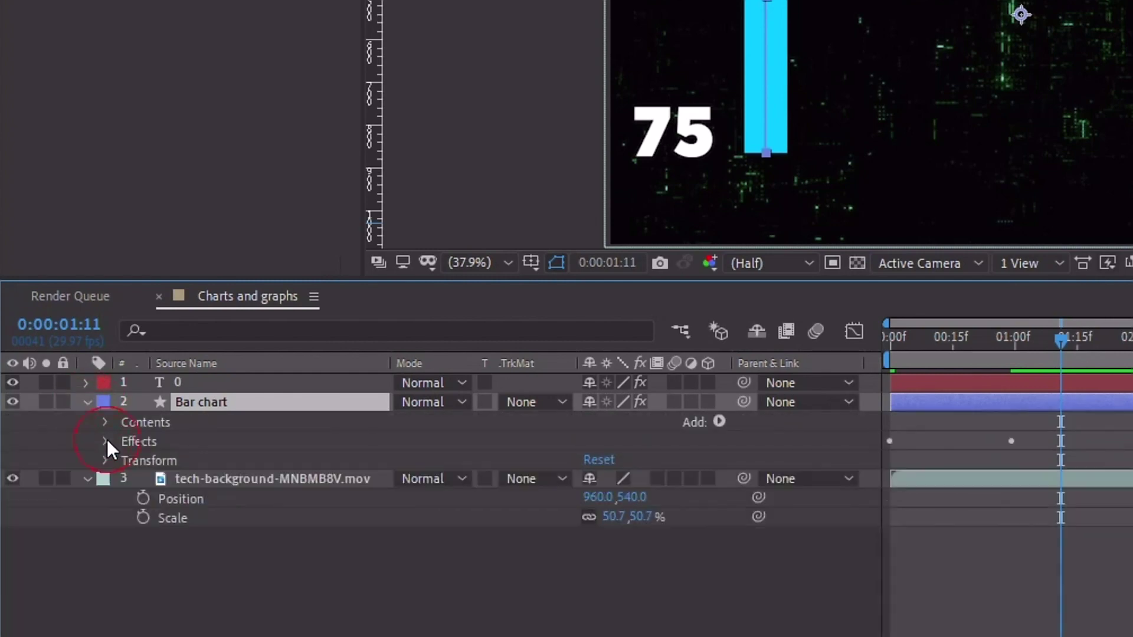
pyautogui.click(105, 422)
pyautogui.click(171, 441)
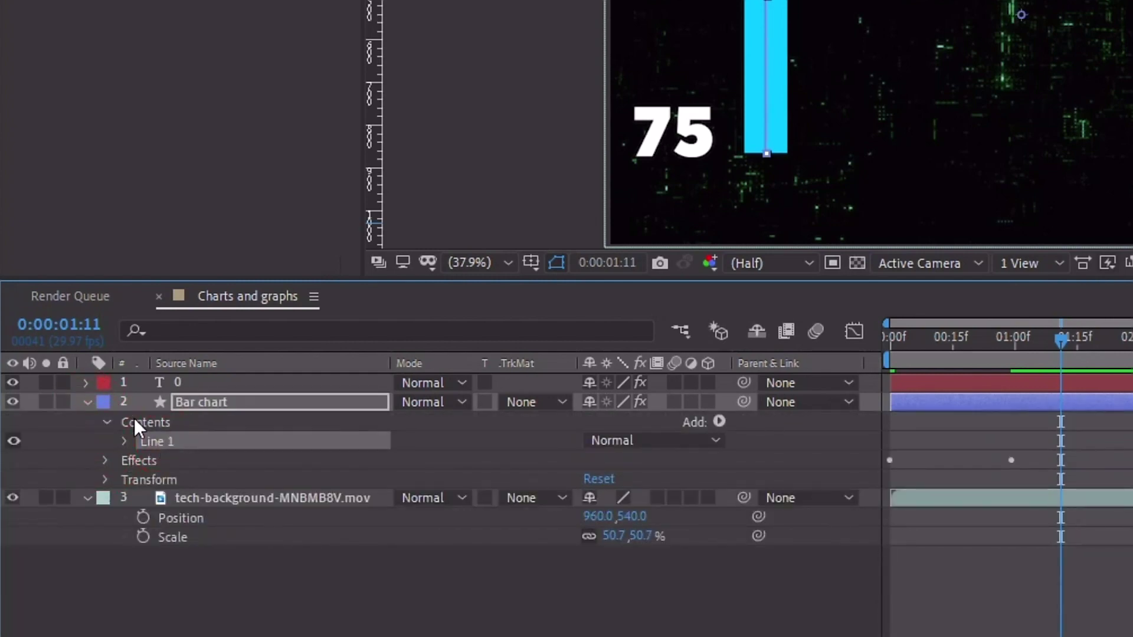
pyautogui.hotkey('ctrl', 'd')
pyautogui.moveTo(153, 460); pyautogui.dragTo(154, 472)
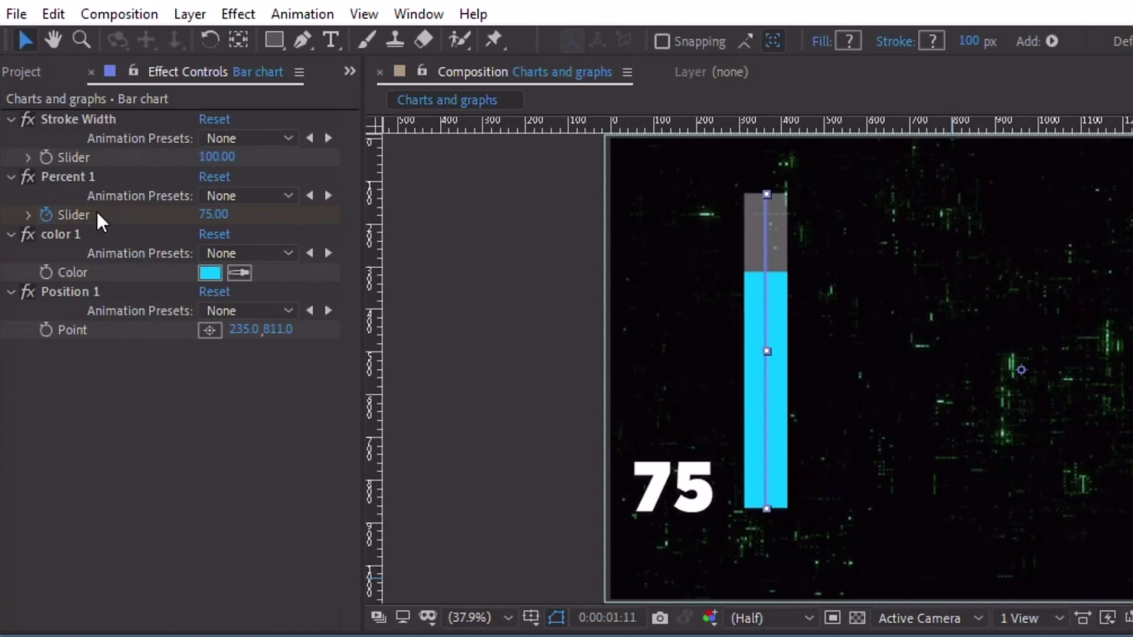
# Step: Duplicate the Percent 1, color 1 and Position 1 effect controls
pyautogui.click(92, 178)
pyautogui.keyDown('ctrl'); pyautogui.click(65, 235); pyautogui.keyUp('ctrl')
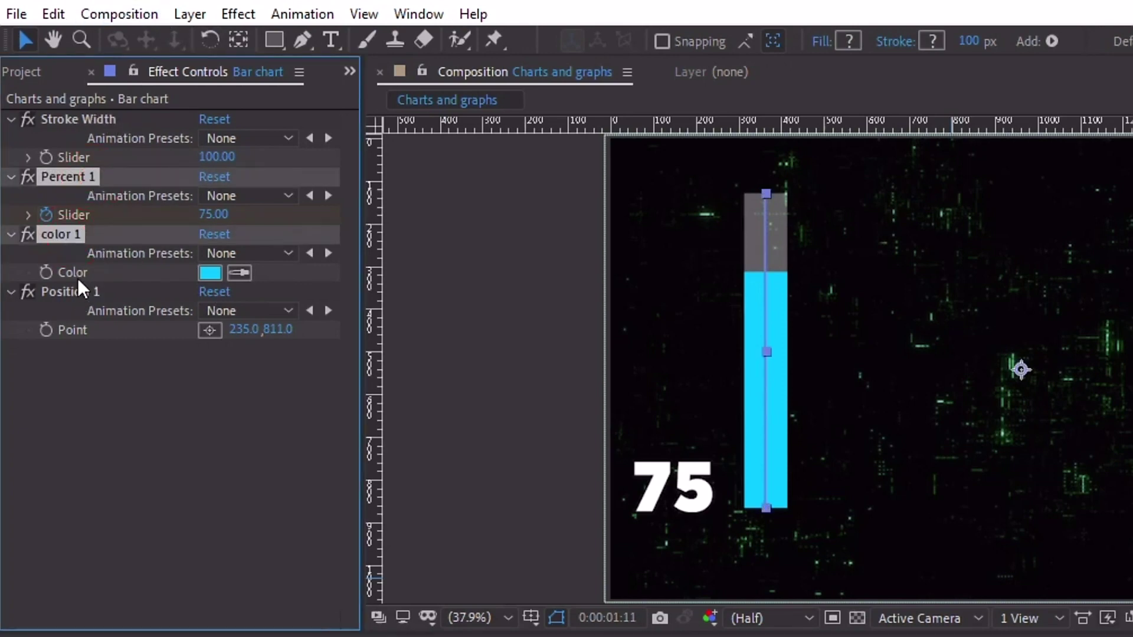
pyautogui.keyDown('ctrl'); pyautogui.click(84, 291); pyautogui.keyUp('ctrl')
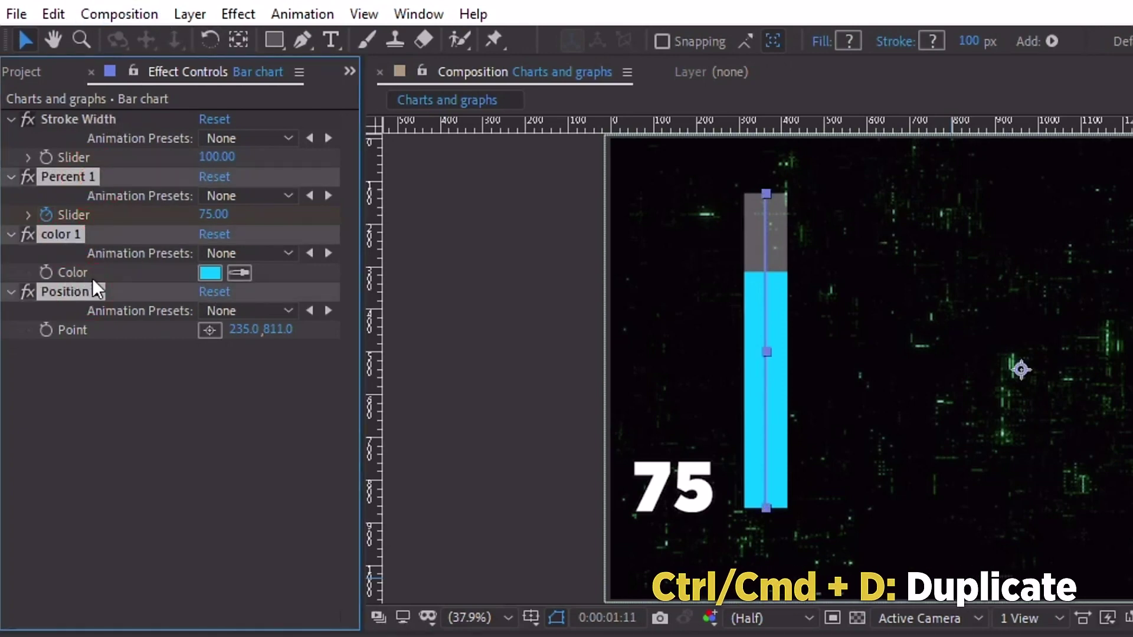
pyautogui.hotkey('ctrl', 'd')
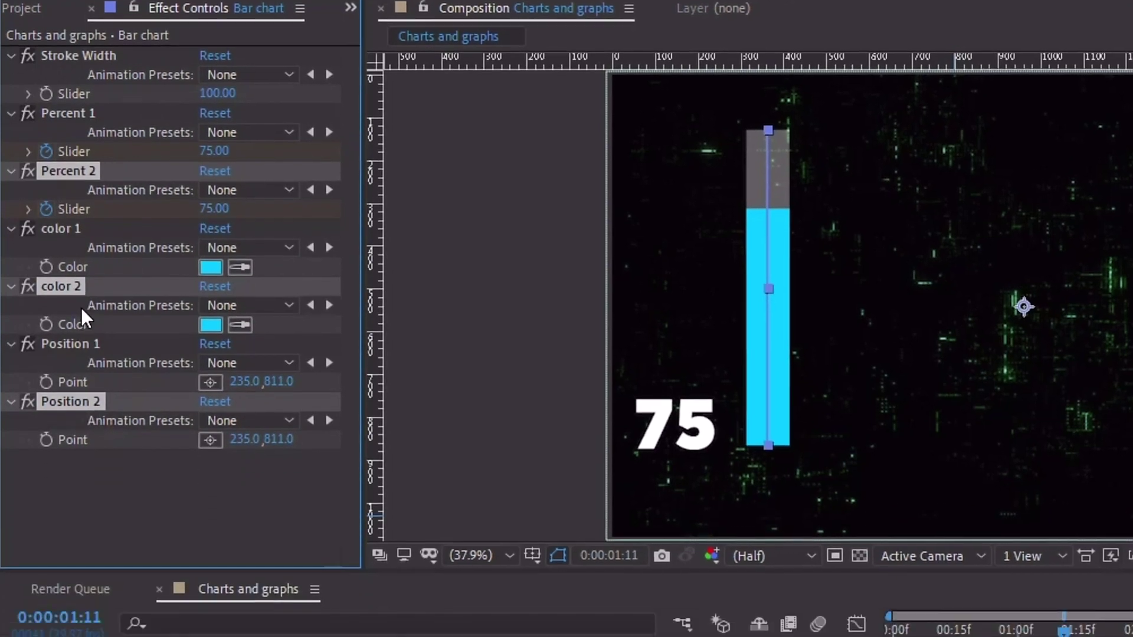
# Step: Link Line 2's stroke colour to color 2 and make color 2 yellow
pyautogui.click(160, 508)
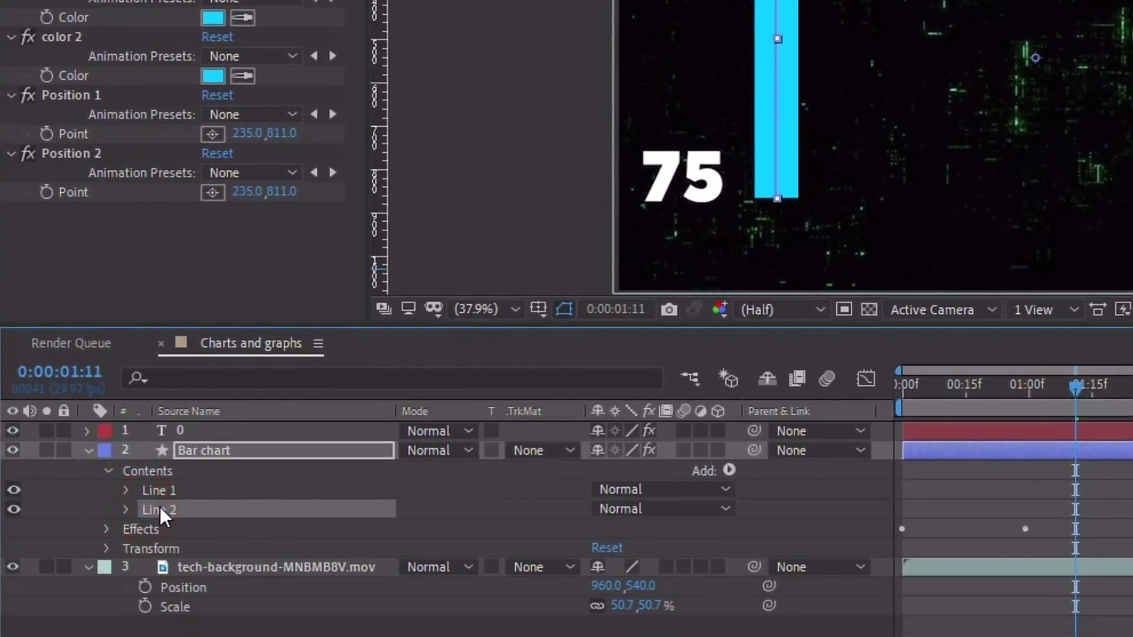
pyautogui.click(125, 509)
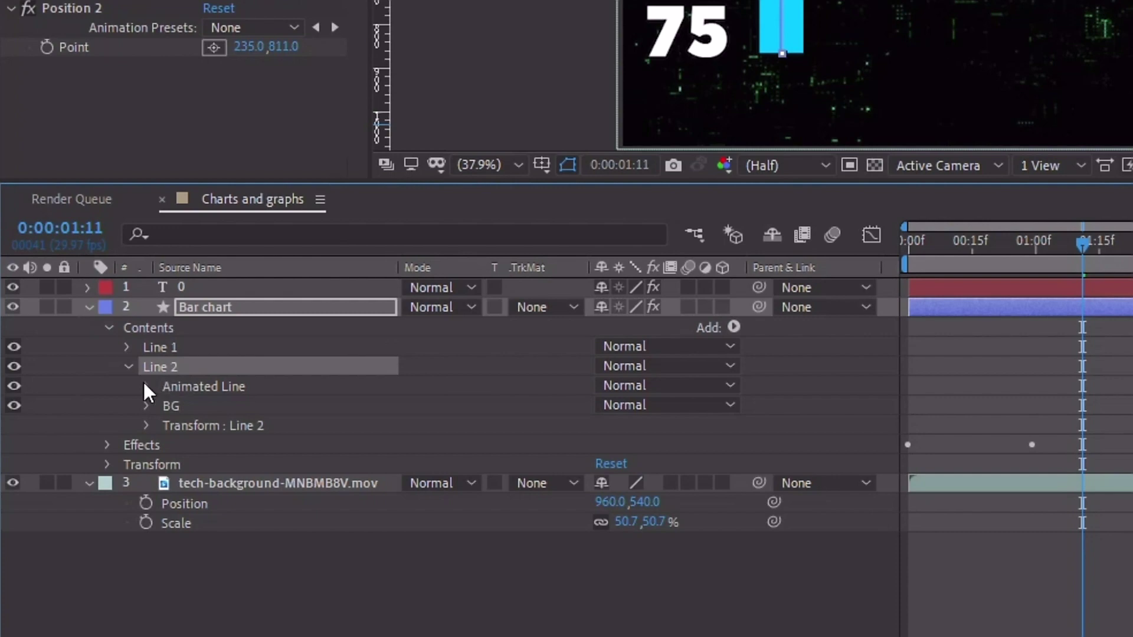
pyautogui.click(146, 387)
pyautogui.click(166, 424)
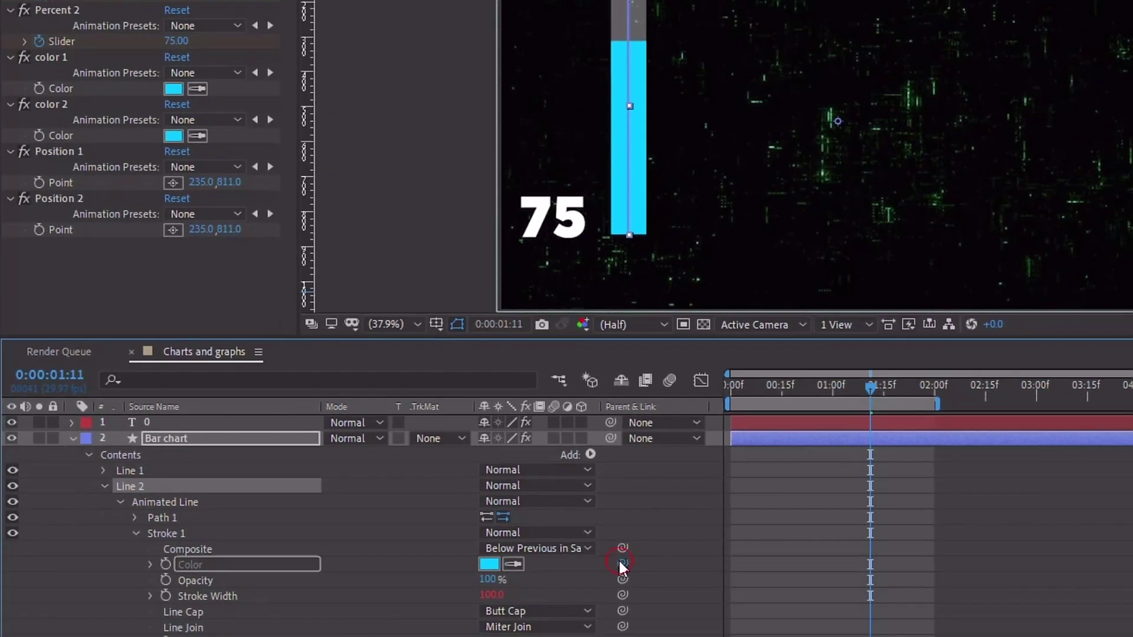
pyautogui.moveTo(774, 464)
pyautogui.mouseDown()
pyautogui.moveTo(101, 210)
pyautogui.moveTo(63, 211)
pyautogui.moveTo(154, 210)
pyautogui.mouseUp()
pyautogui.click(159, 208)
pyautogui.moveTo(885, 288); pyautogui.dragTo(896, 307)
pyautogui.click(1019, 122)
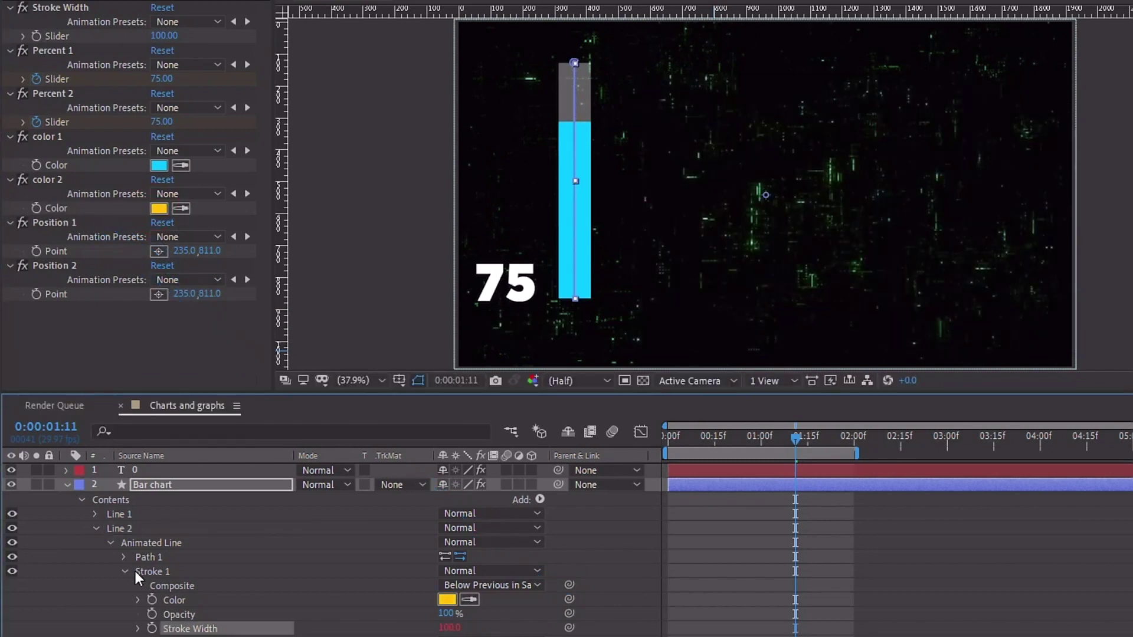
pyautogui.click(125, 572)
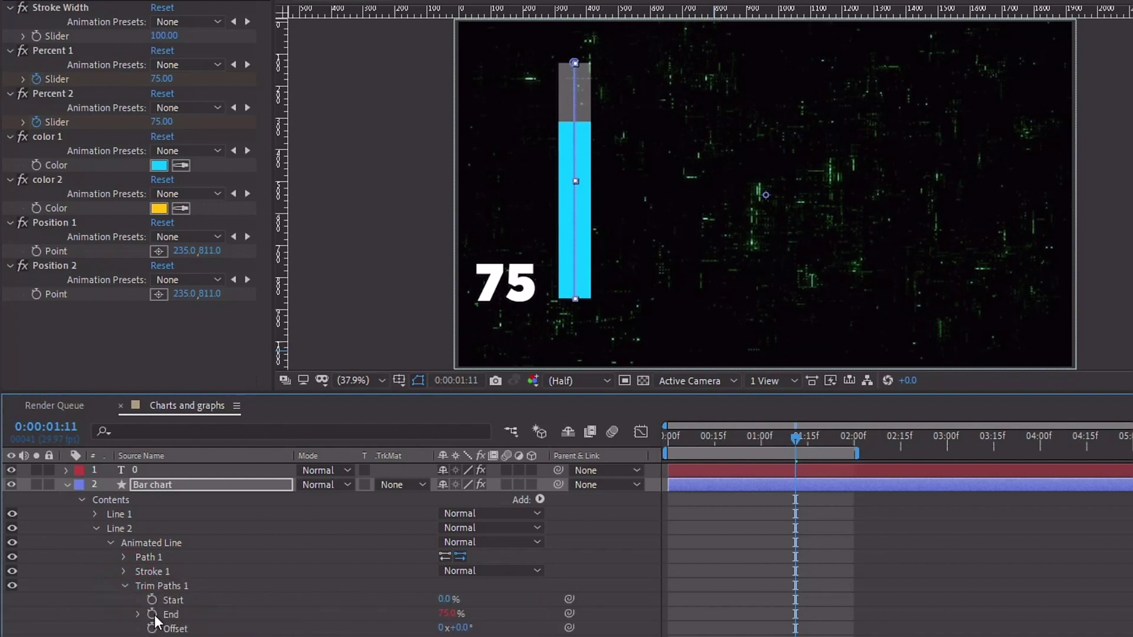
# Step: Link Line 2's Trim End to Percent 2 and offset Line 2 to 296, 0 beside the cyan bar
pyautogui.moveTo(569, 613); pyautogui.dragTo(69, 116)
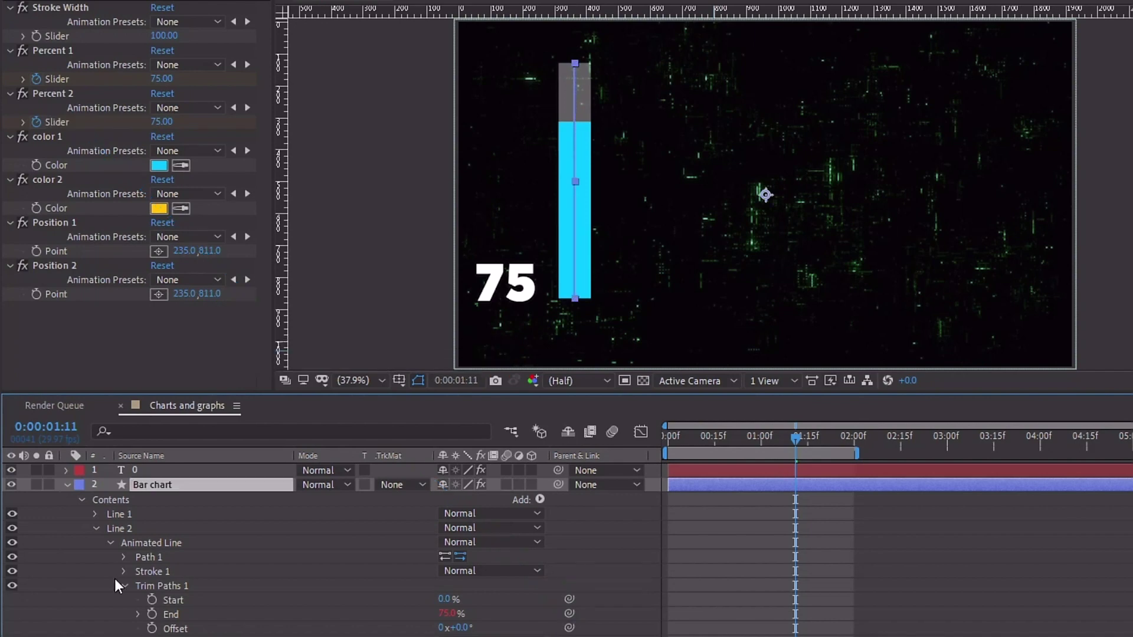
pyautogui.click(100, 541)
pyautogui.click(108, 543)
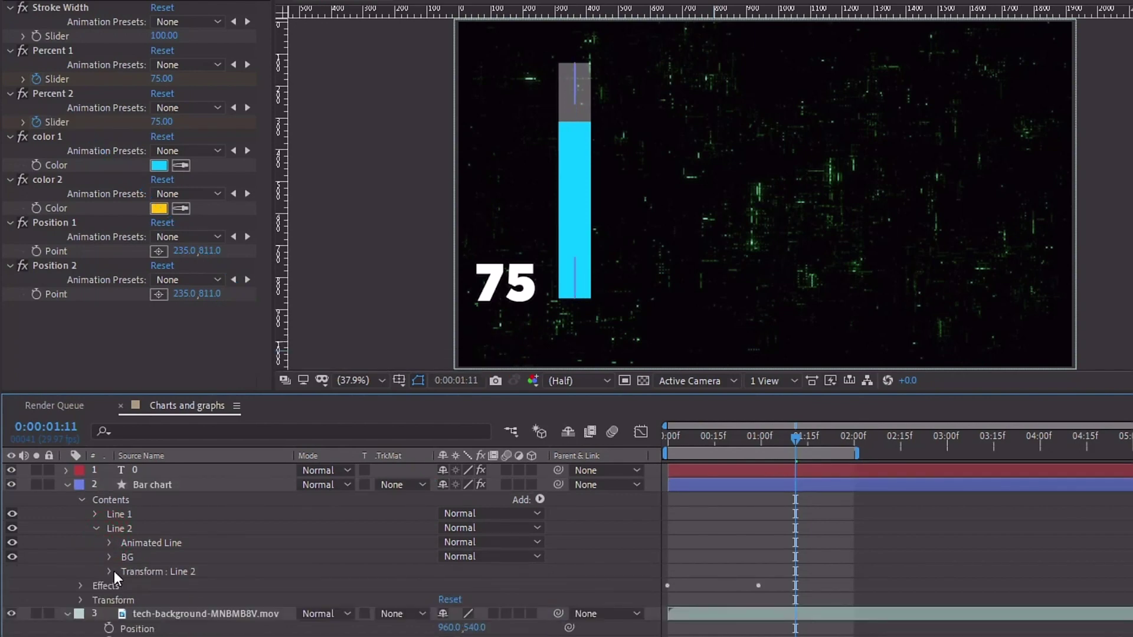
pyautogui.click(113, 572)
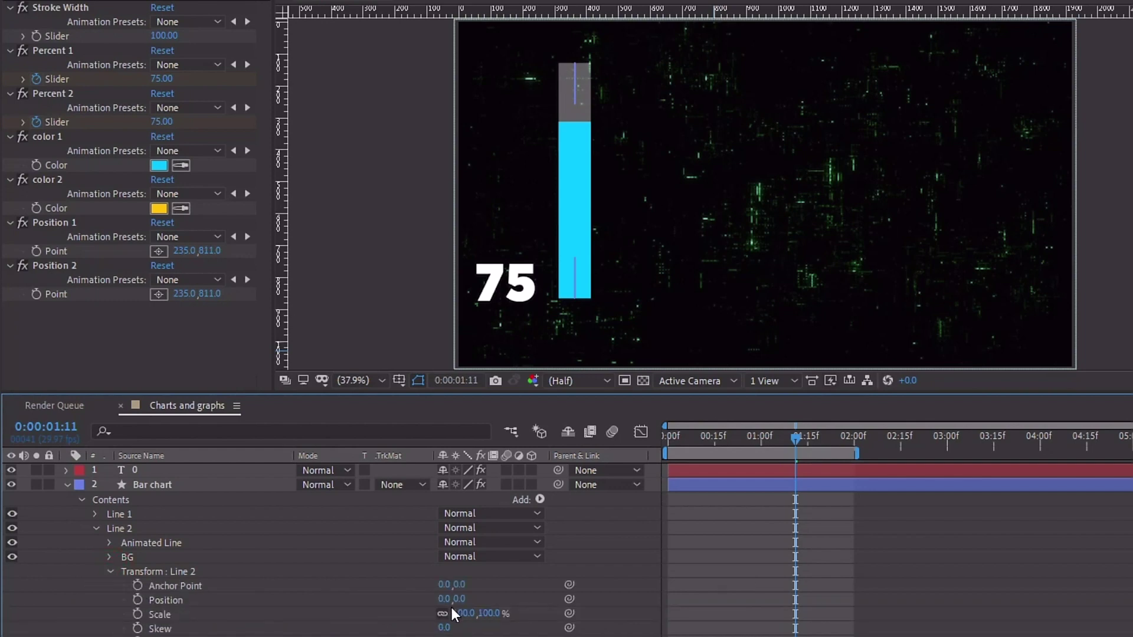
pyautogui.moveTo(441, 599); pyautogui.dragTo(665, 572)
pyautogui.click(299, 489)
pyautogui.click(147, 475)
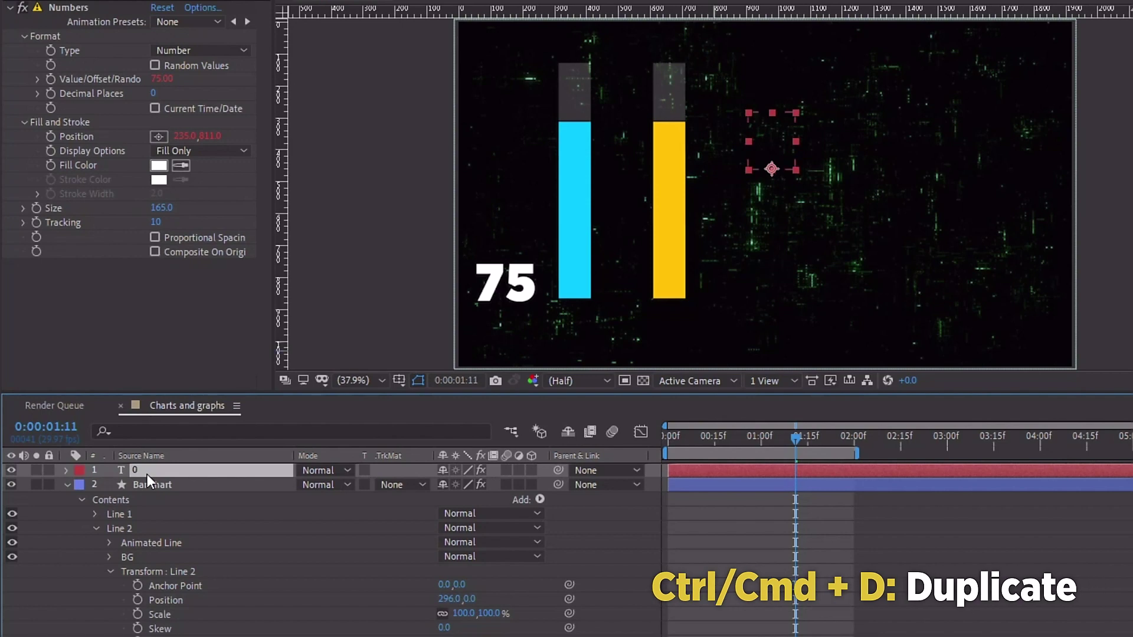
# Step: Duplicate the 75 readout, link it to Percent 2 and Position 2, and place it by the yellow bar
pyautogui.hotkey('ctrl', 'd')
pyautogui.press('e')
pyautogui.press('e')
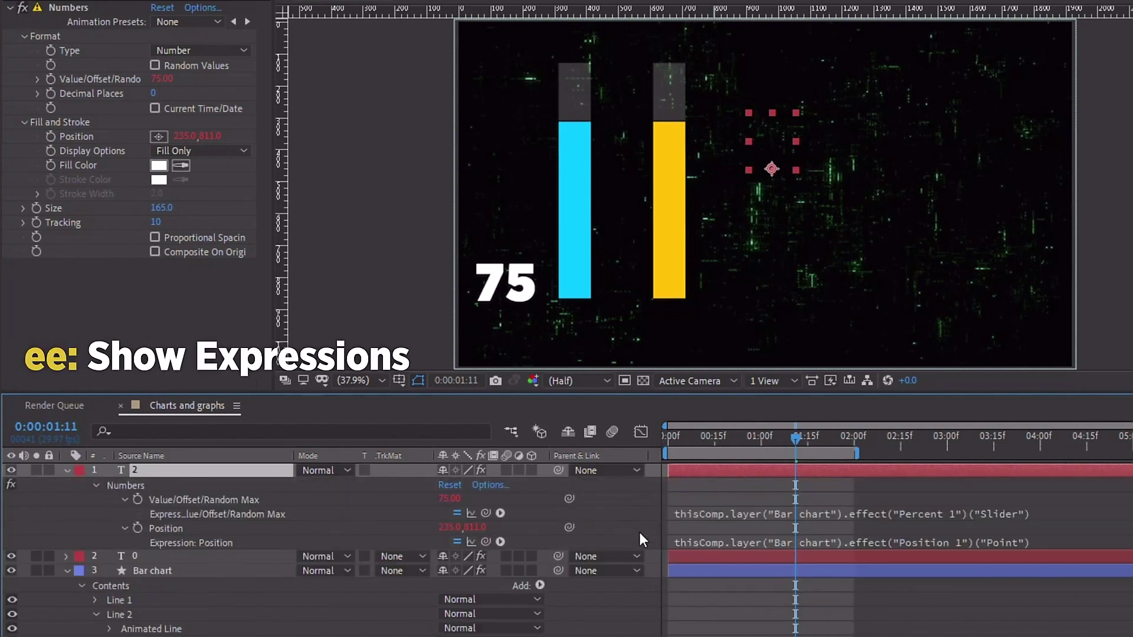
pyautogui.click(171, 583)
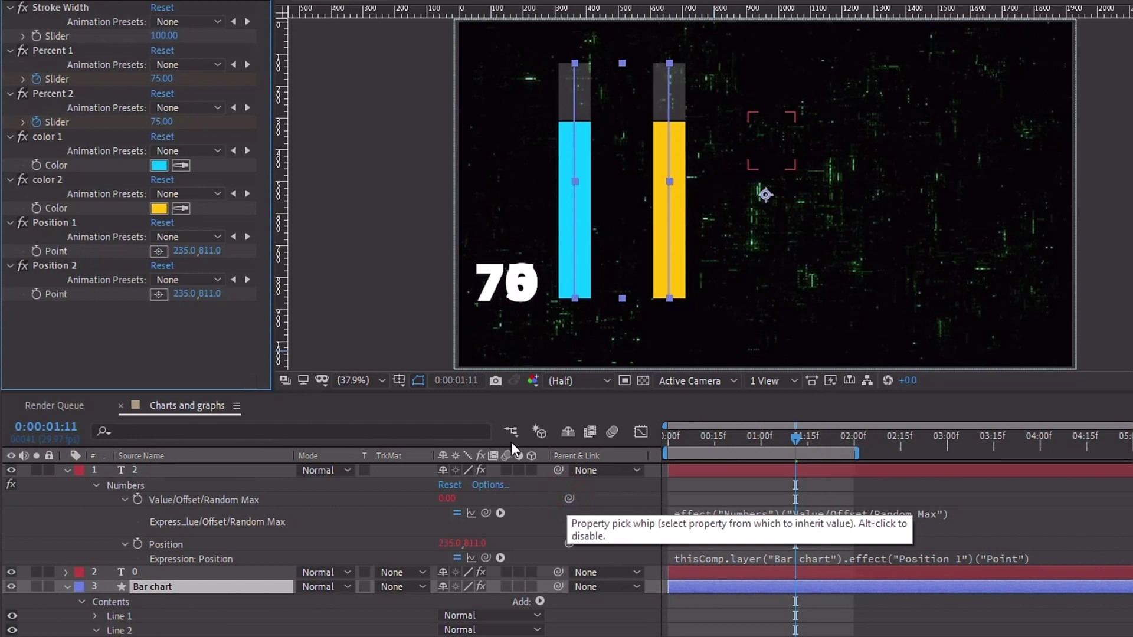
pyautogui.moveTo(511, 444); pyautogui.dragTo(73, 118)
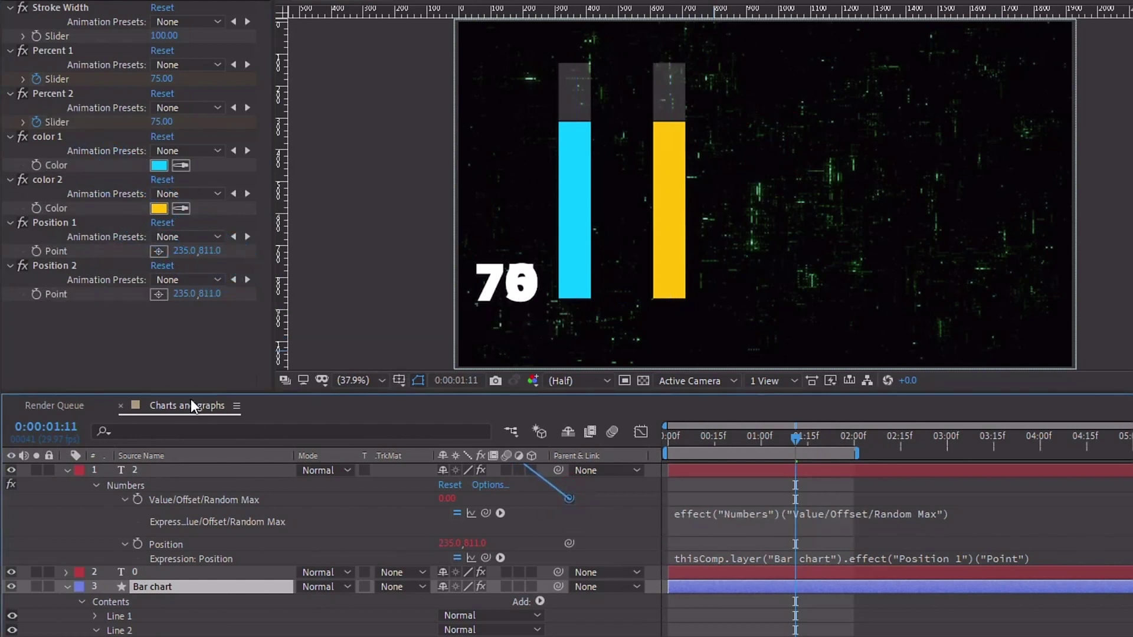
pyautogui.moveTo(569, 543); pyautogui.dragTo(49, 282)
pyautogui.click(55, 266)
pyautogui.moveTo(534, 281); pyautogui.dragTo(704, 281)
# Step: Set the Percent 2 Slider keyframe at 0:00:00:29 to 37
pyautogui.press('u')
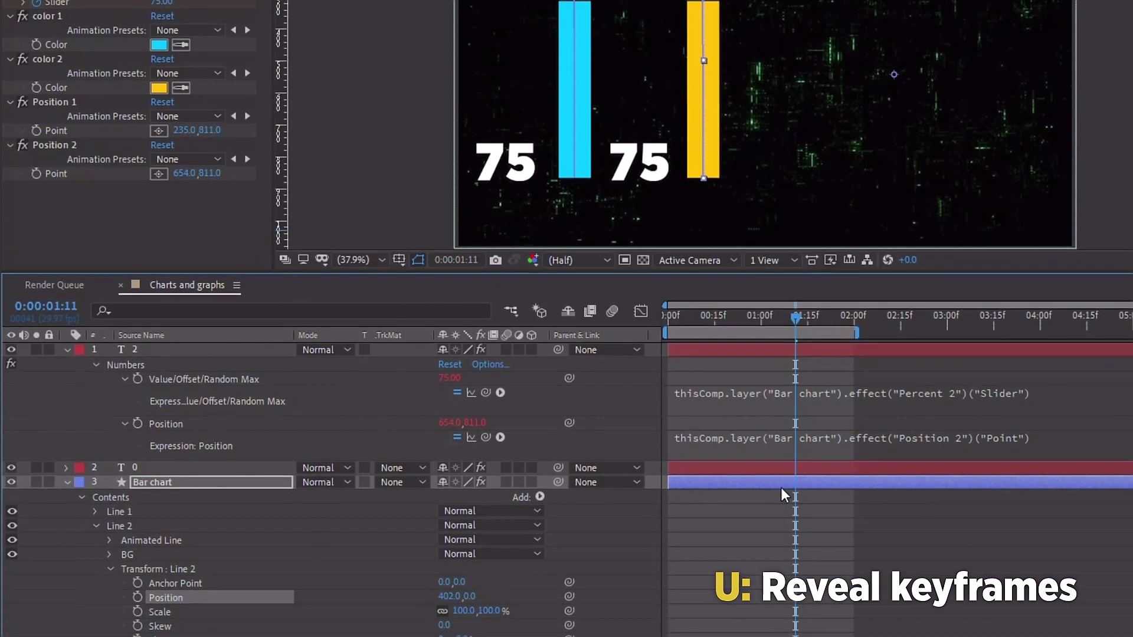
pyautogui.click(781, 484)
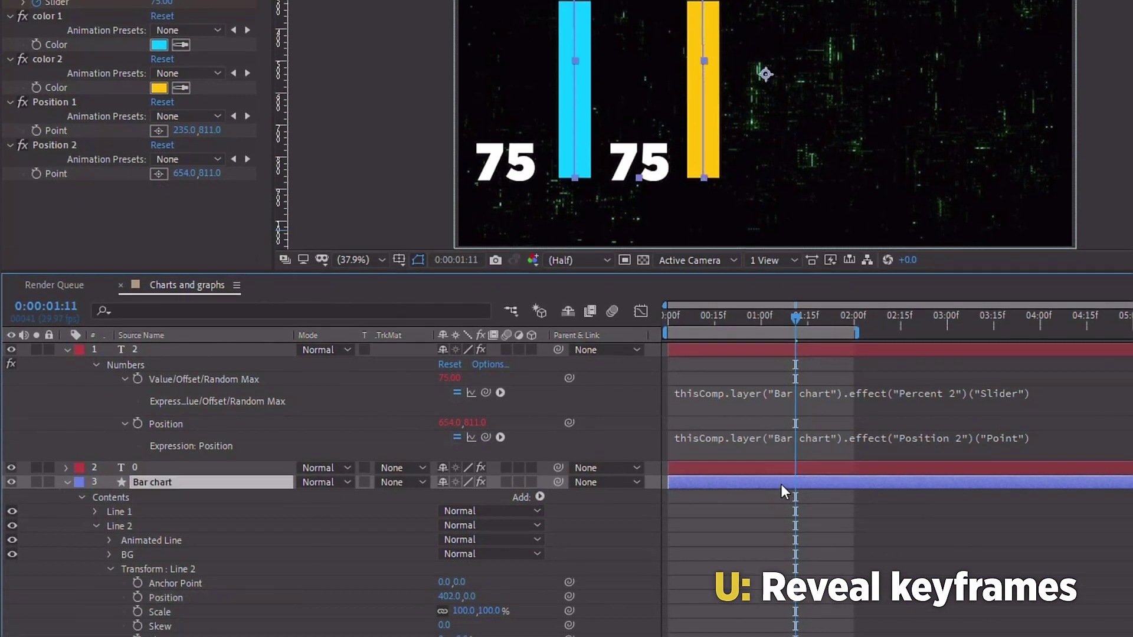
pyautogui.press('u')
pyautogui.click(759, 316)
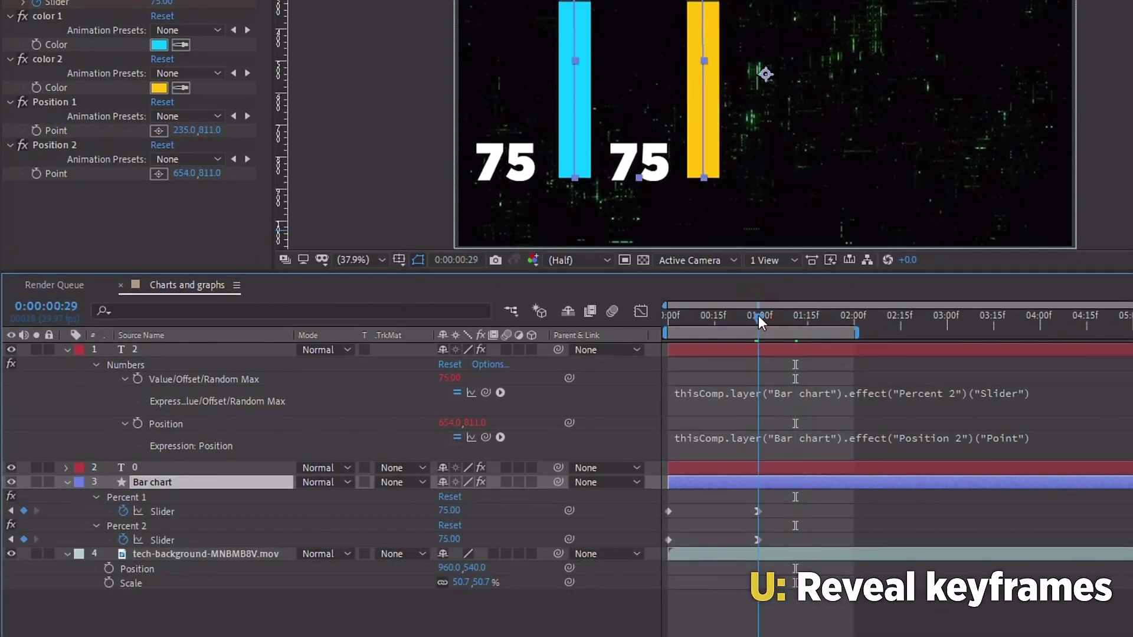
pyautogui.write('37')
pyautogui.press('Return')
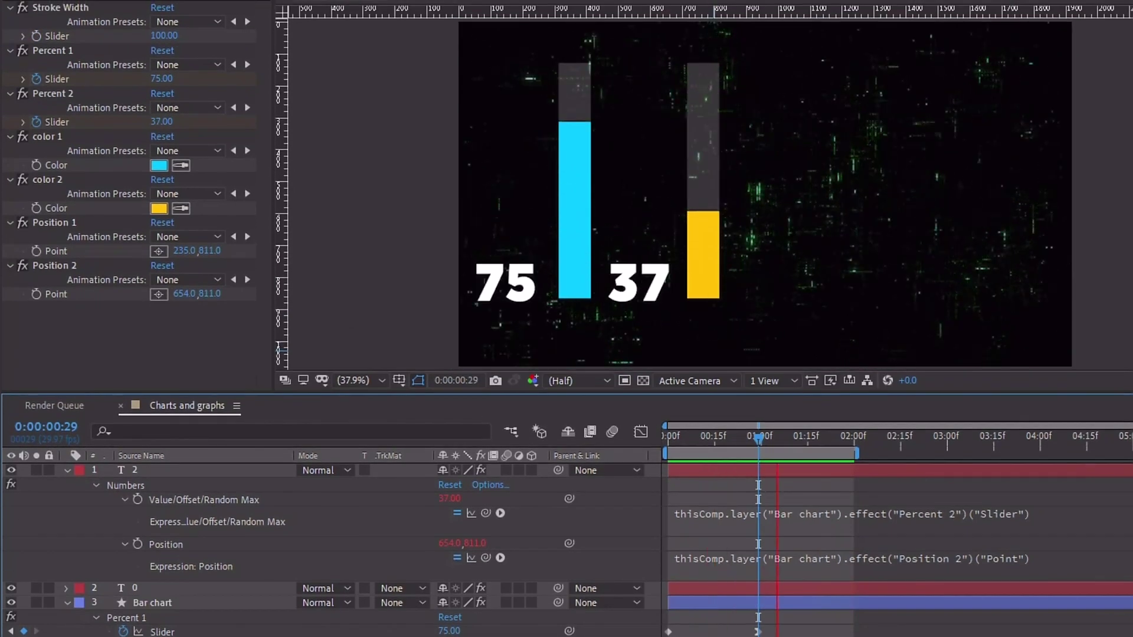
# Step: Preview the bar animation, then reopen the Bar chart's contents and effects
pyautogui.press('space')
pyautogui.press('space')
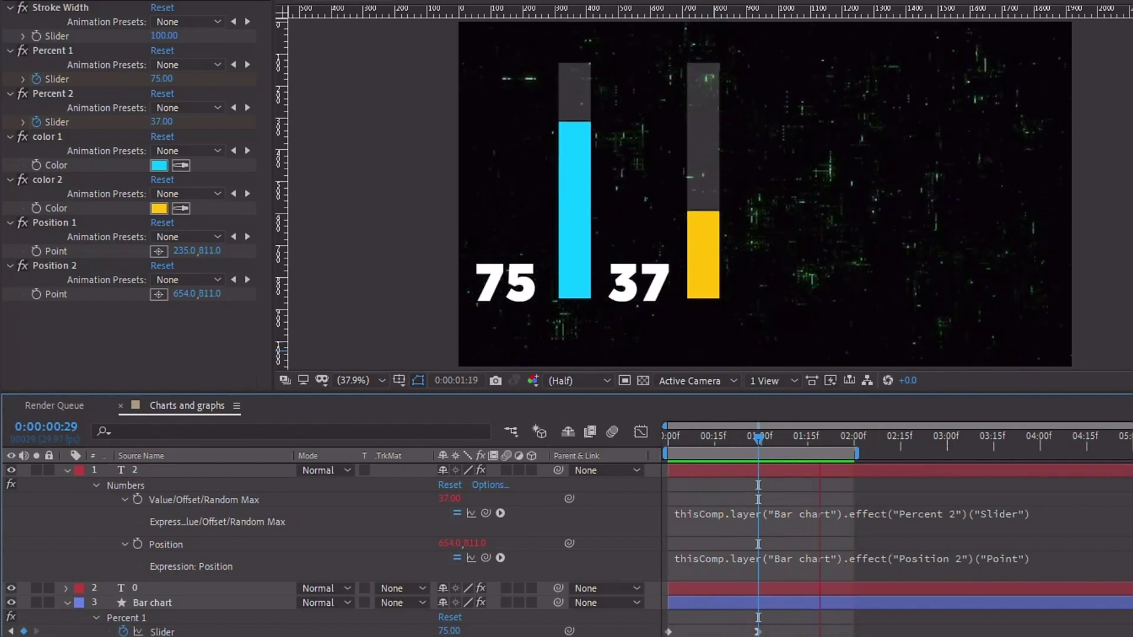
pyautogui.click(146, 602)
pyautogui.click(67, 606)
pyautogui.click(67, 605)
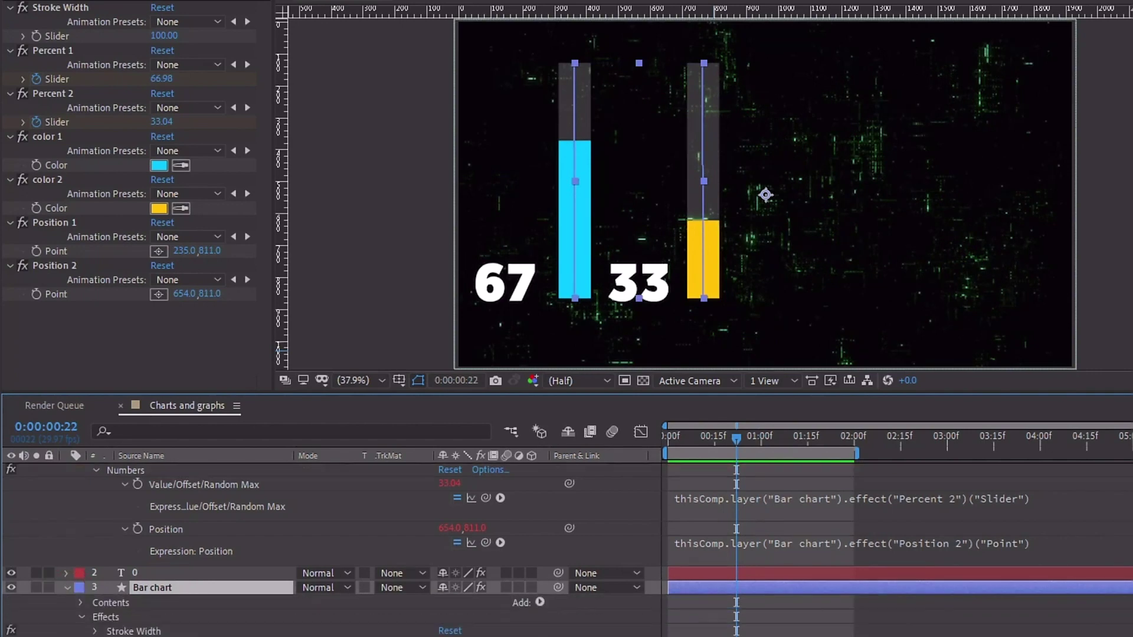
# Step: Duplicate the Line 2 group into Line 3, placed below Line 2
pyautogui.click(80, 614)
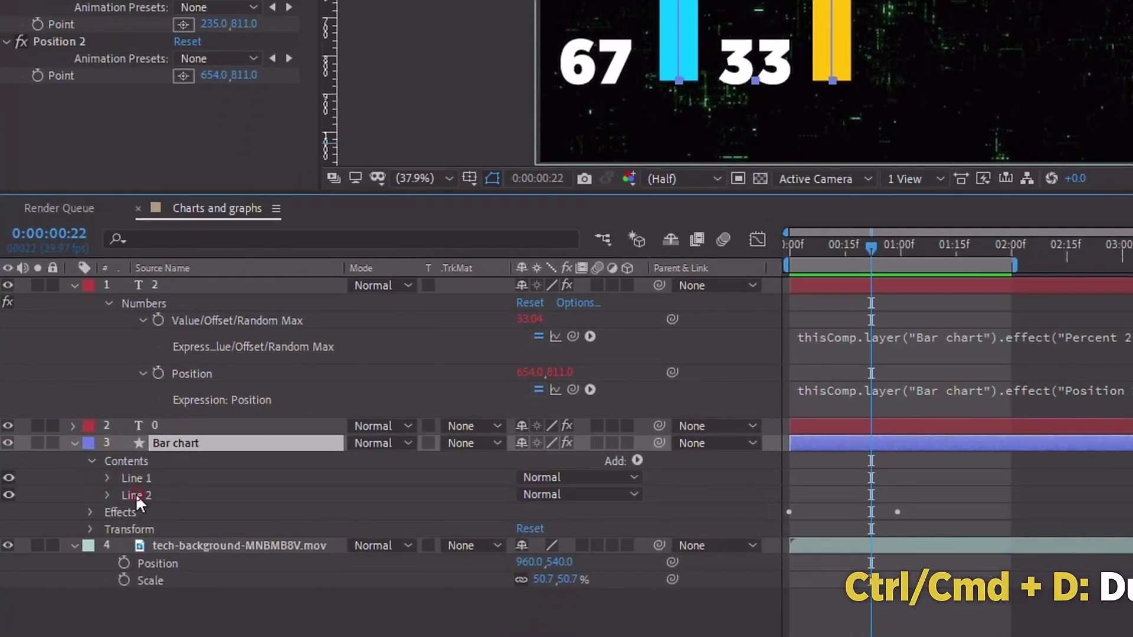
pyautogui.click(136, 496)
pyautogui.hotkey('ctrl', 'd')
pyautogui.moveTo(136, 494); pyautogui.dragTo(140, 519)
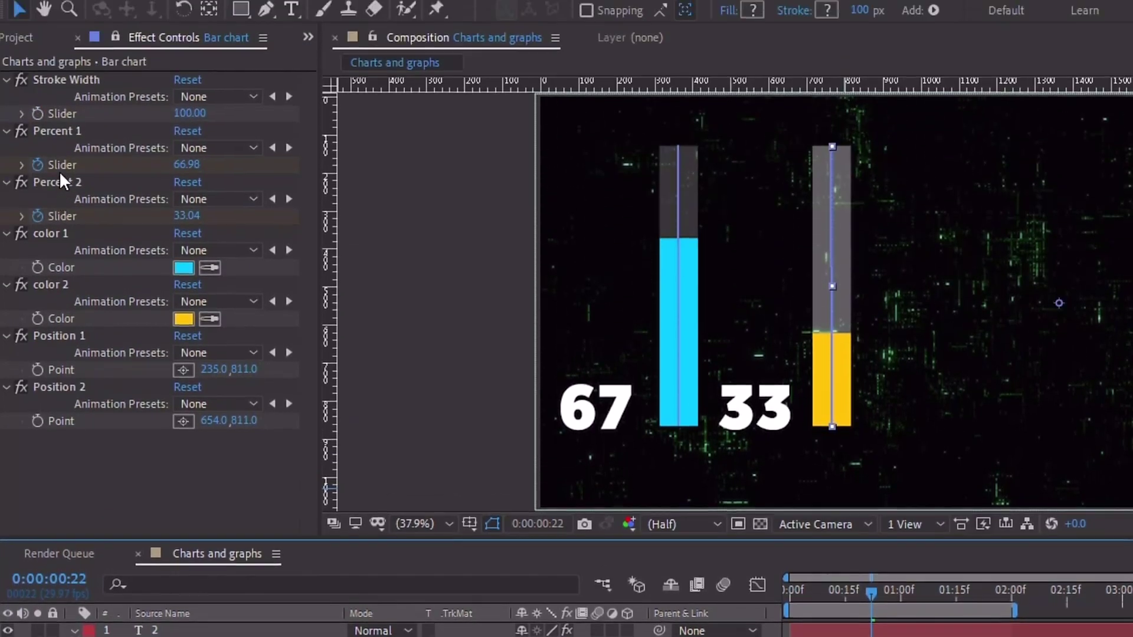
# Step: Duplicate Percent 2, color 2 and Position 2 into Percent 3, color 3 and Position 3
pyautogui.click(65, 182)
pyautogui.keyDown('ctrl'); pyautogui.click(66, 284); pyautogui.keyUp('ctrl')
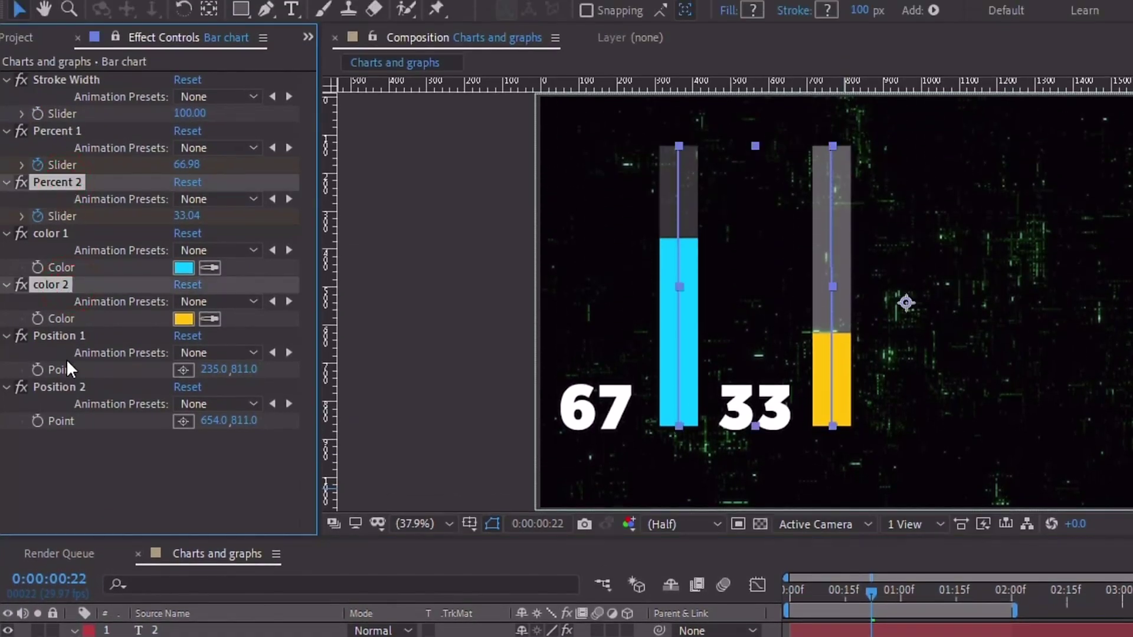
pyautogui.keyDown('ctrl'); pyautogui.click(67, 381); pyautogui.keyUp('ctrl')
pyautogui.hotkey('ctrl', 'd')
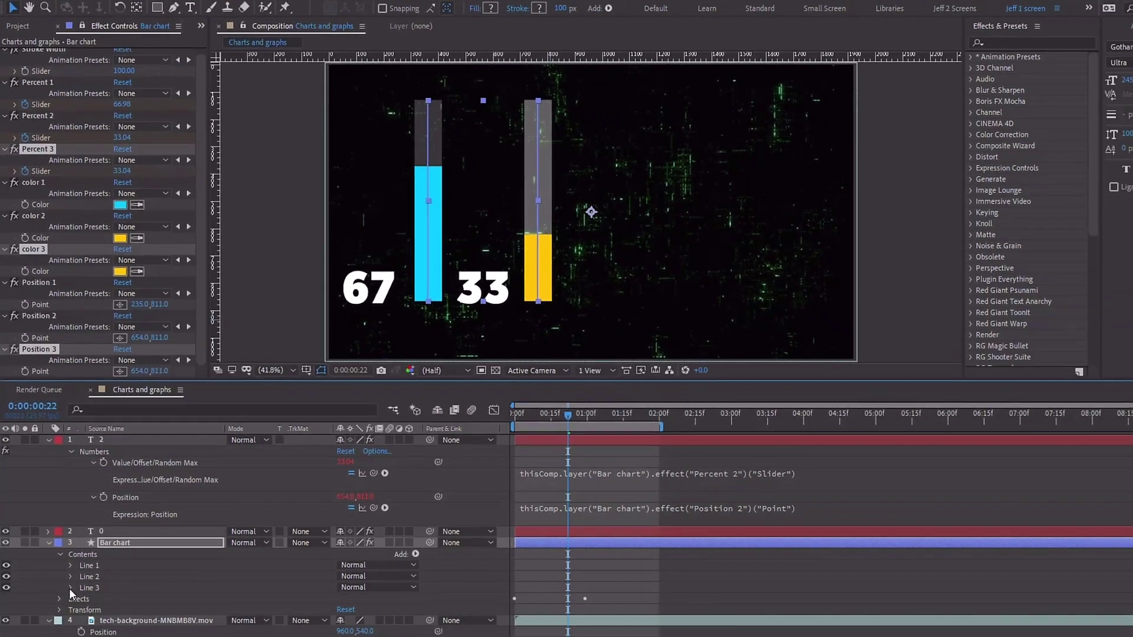
pyautogui.click(70, 588)
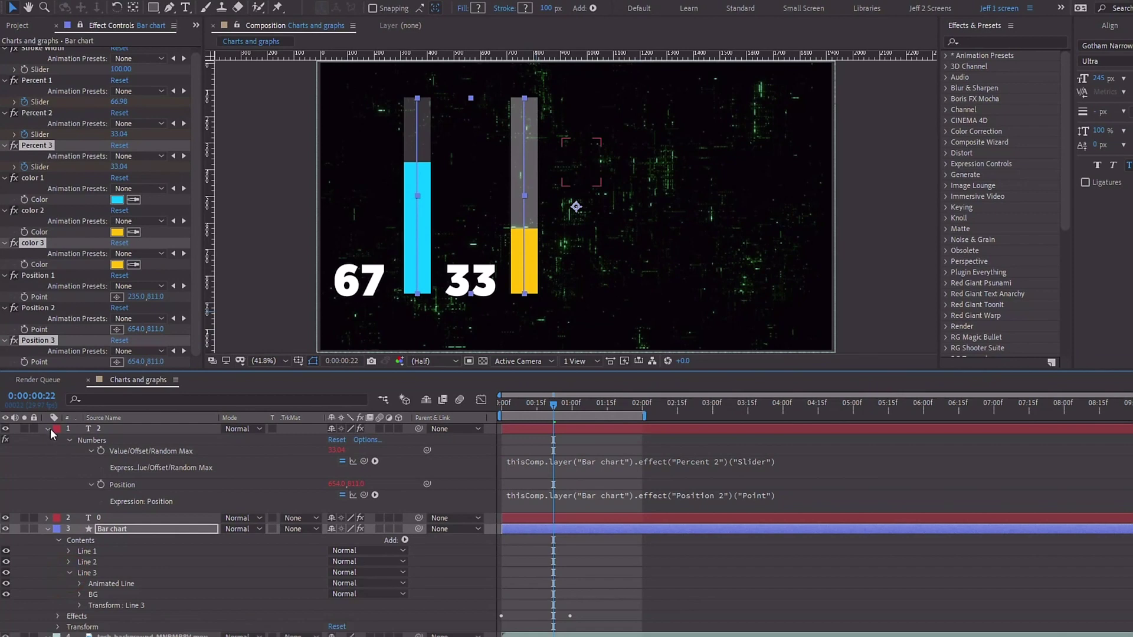
# Step: Link Line 3's stroke colour to color 3 and make color 3 magenta (FF0084)
pyautogui.click(49, 439)
pyautogui.click(79, 506)
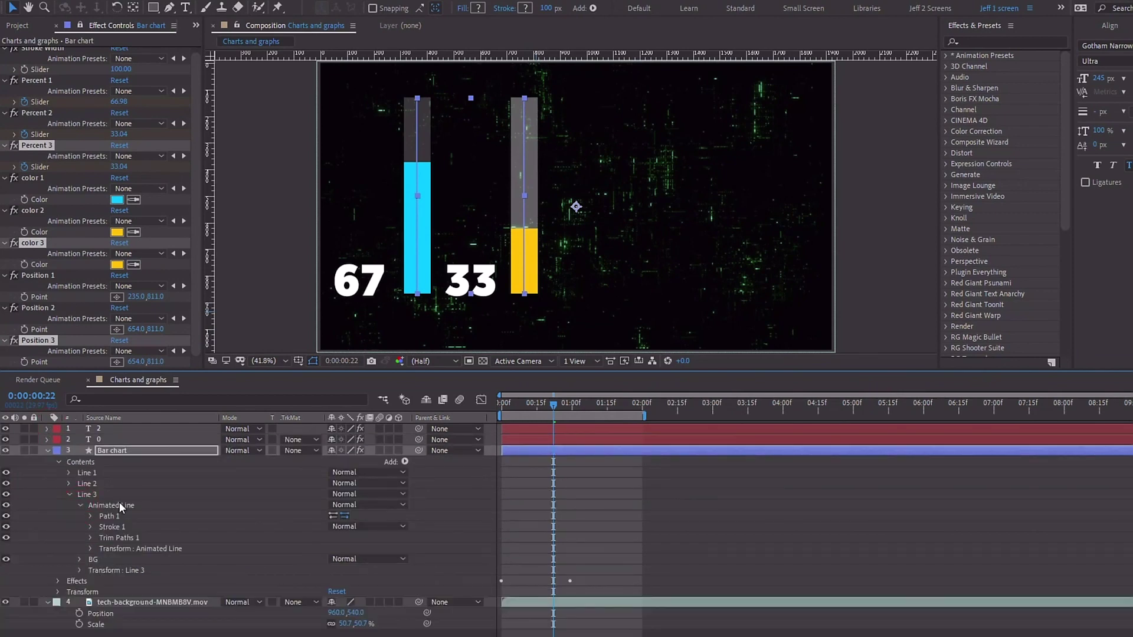
pyautogui.click(92, 527)
pyautogui.click(428, 548)
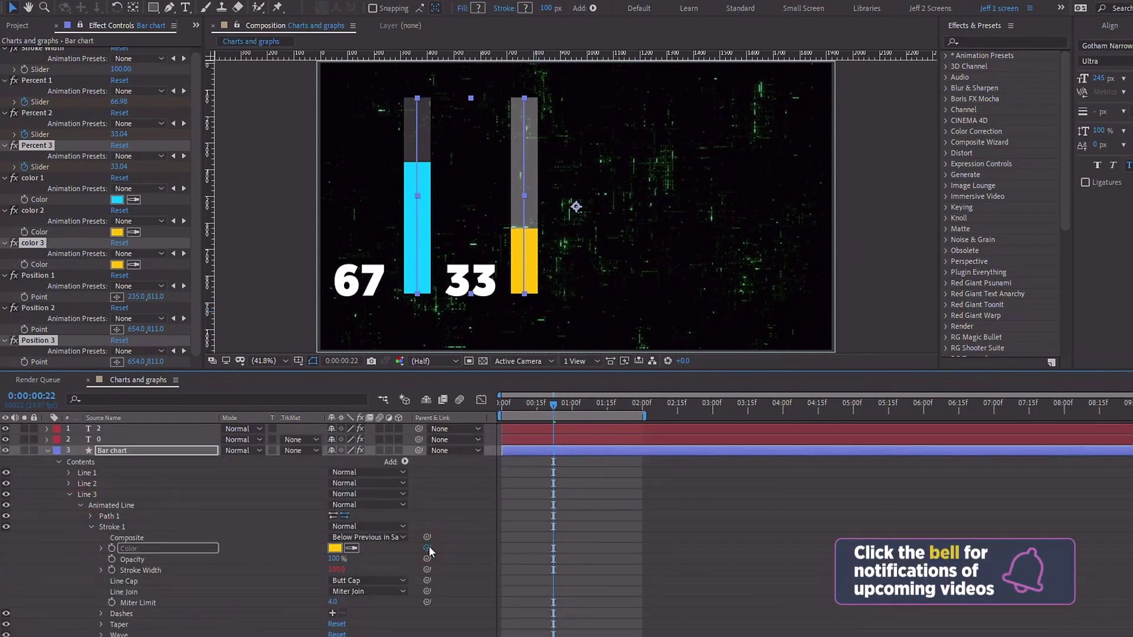
pyautogui.moveTo(429, 547); pyautogui.dragTo(120, 265)
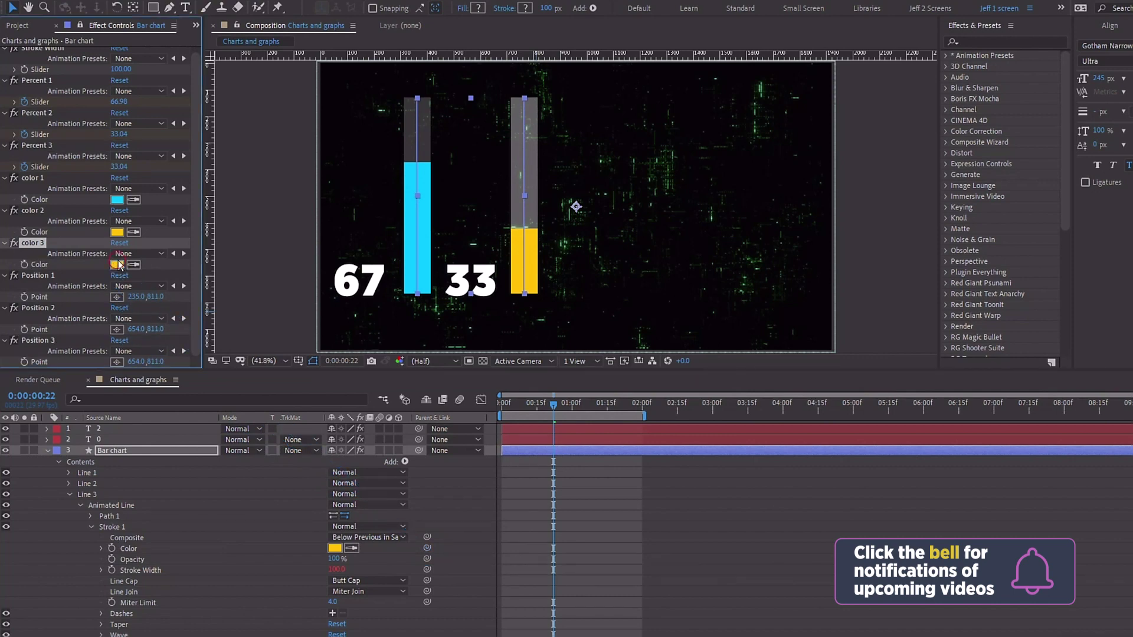
pyautogui.click(117, 265)
pyautogui.moveTo(669, 175); pyautogui.dragTo(666, 155)
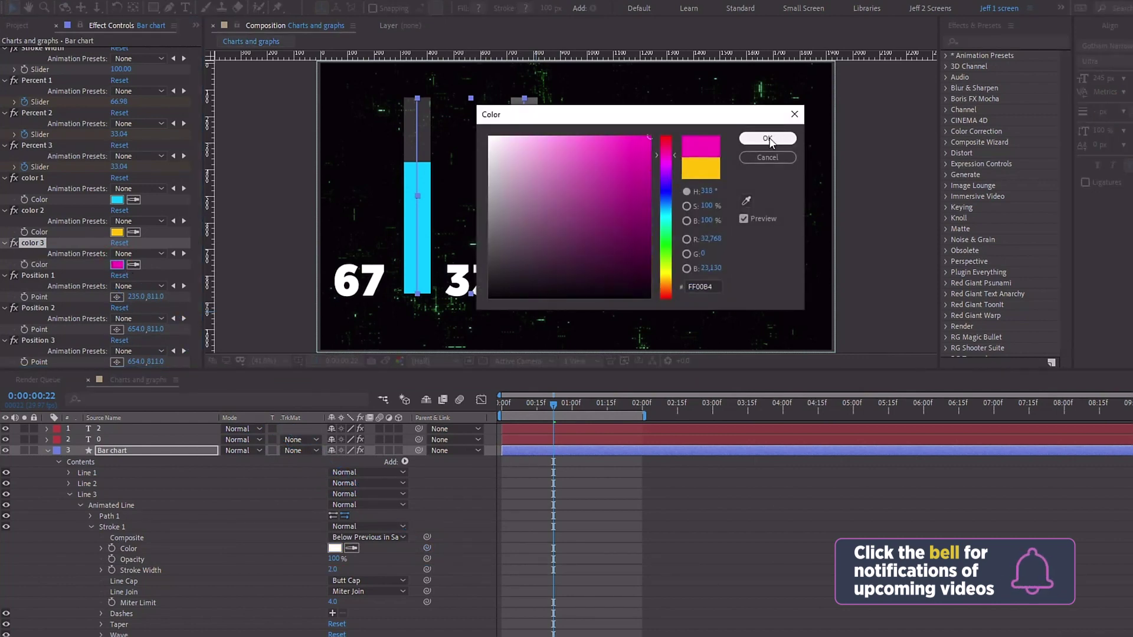
pyautogui.click(767, 139)
# Step: Link Line 3's stroke width to the width control
pyautogui.moveTo(426, 569)
pyautogui.mouseDown()
pyautogui.moveTo(275, 474)
pyautogui.moveTo(79, 317)
pyautogui.moveTo(26, 193)
pyautogui.moveTo(43, 164)
pyautogui.mouseUp()
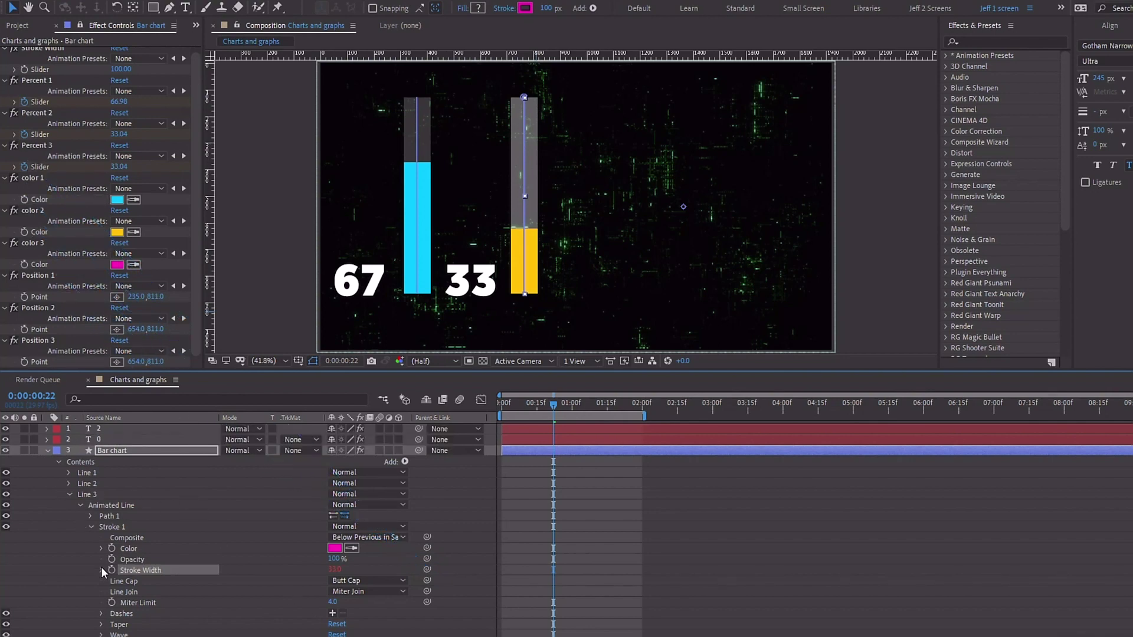
pyautogui.click(80, 505)
pyautogui.click(85, 495)
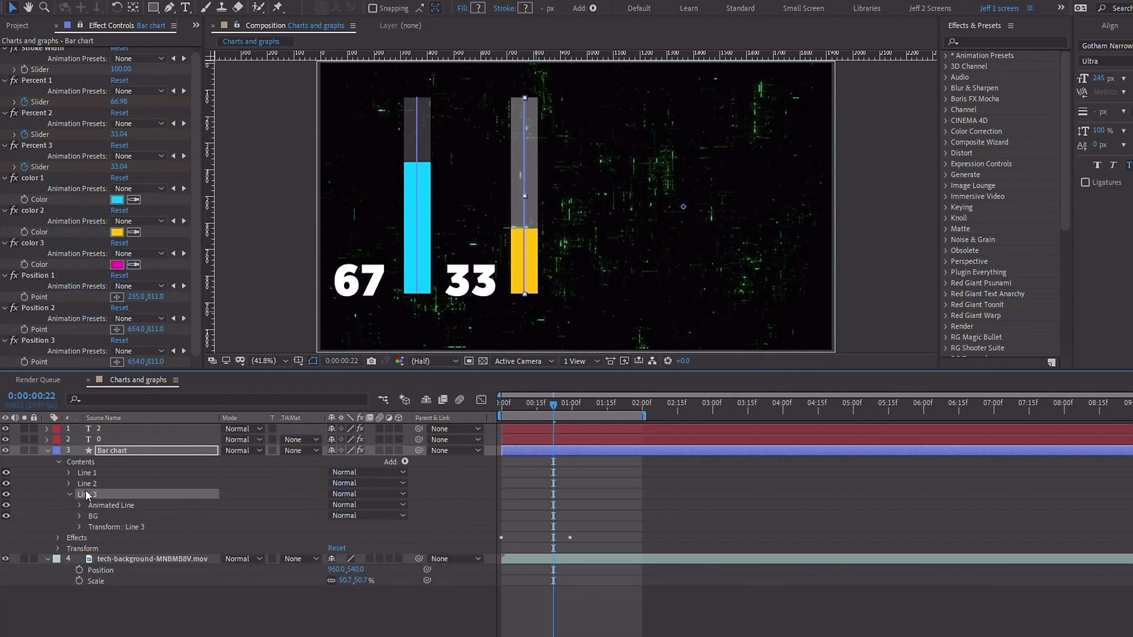
# Step: Move the magenta bar right of the yellow one and tie its stroke width to Stroke Width
pyautogui.click(81, 527)
pyautogui.moveTo(335, 548); pyautogui.dragTo(588, 521)
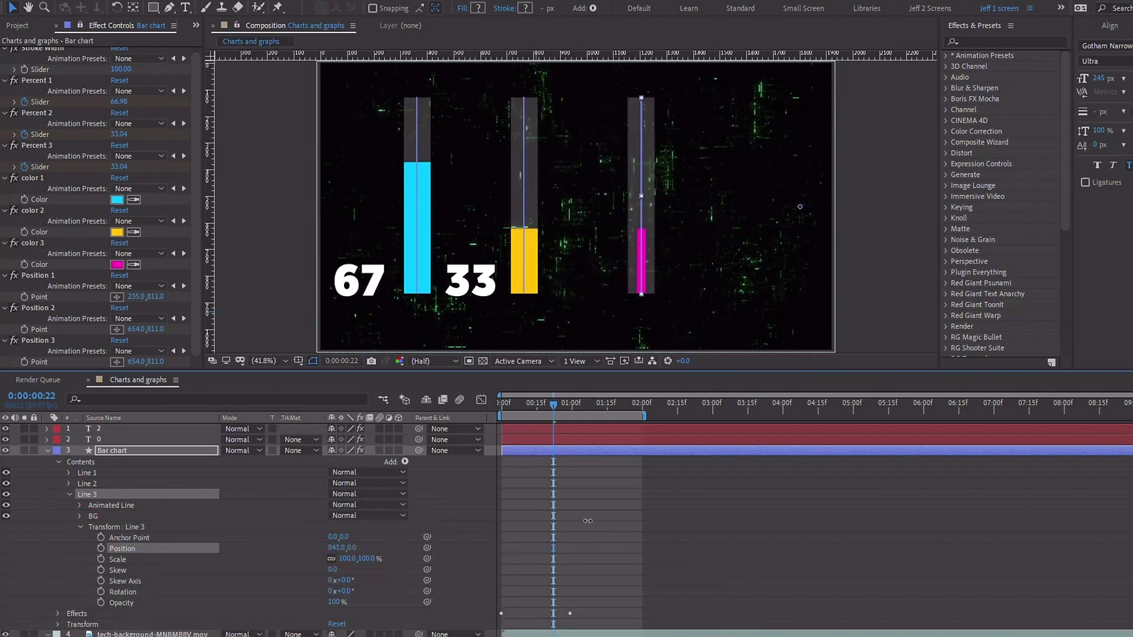
pyautogui.moveTo(597, 401); pyautogui.dragTo(586, 395)
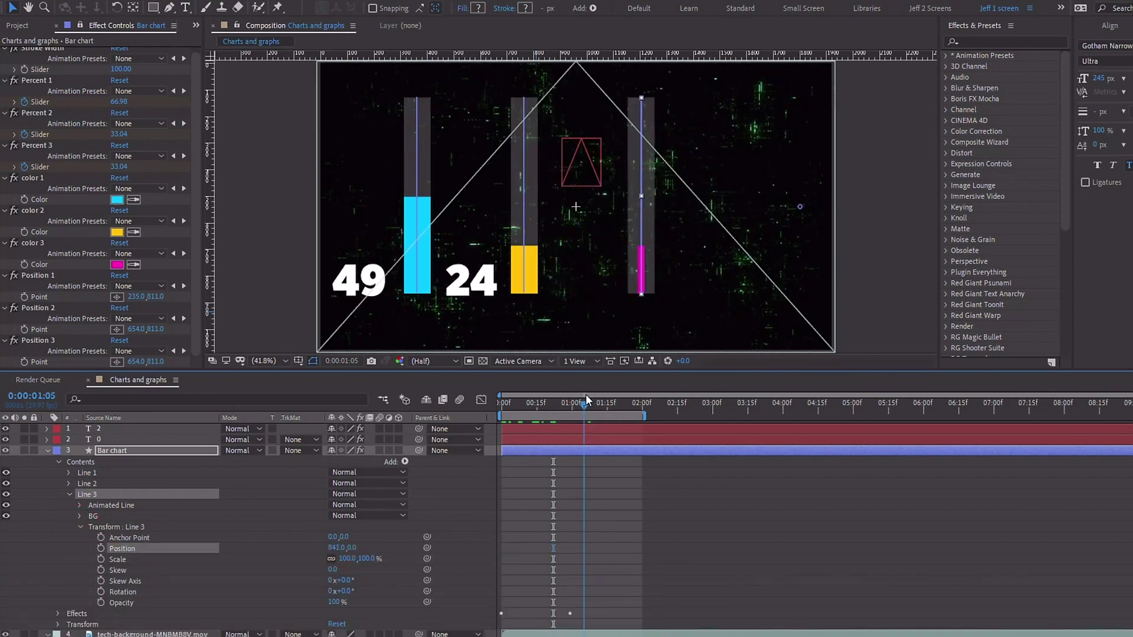
pyautogui.click(79, 502)
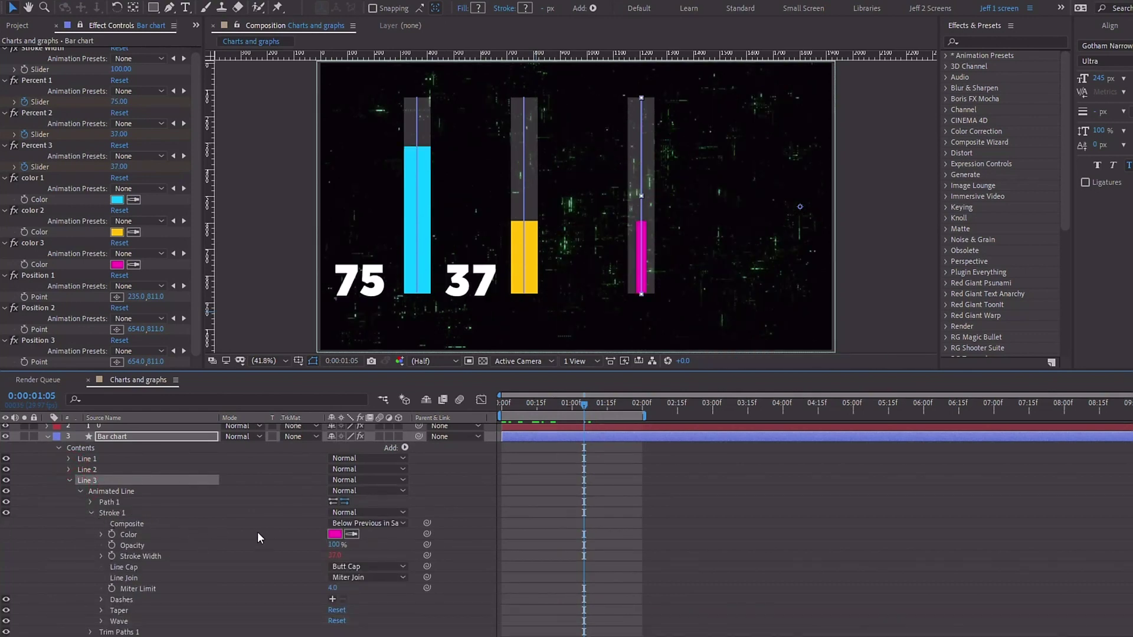
pyautogui.moveTo(426, 555); pyautogui.dragTo(79, 93)
pyautogui.moveTo(72, 34)
pyautogui.mouseDown()
pyautogui.moveTo(90, 93)
pyautogui.moveTo(44, 74)
pyautogui.mouseUp()
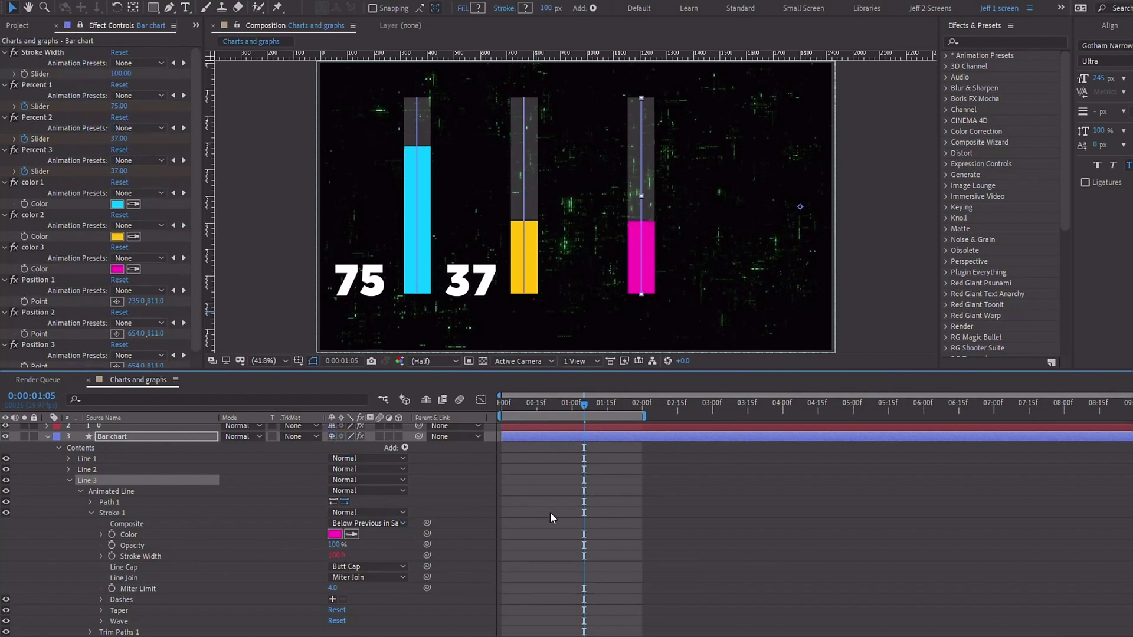
# Step: Link the magenta bar's Trim Paths End to the Percent 3 Slider
pyautogui.click(91, 513)
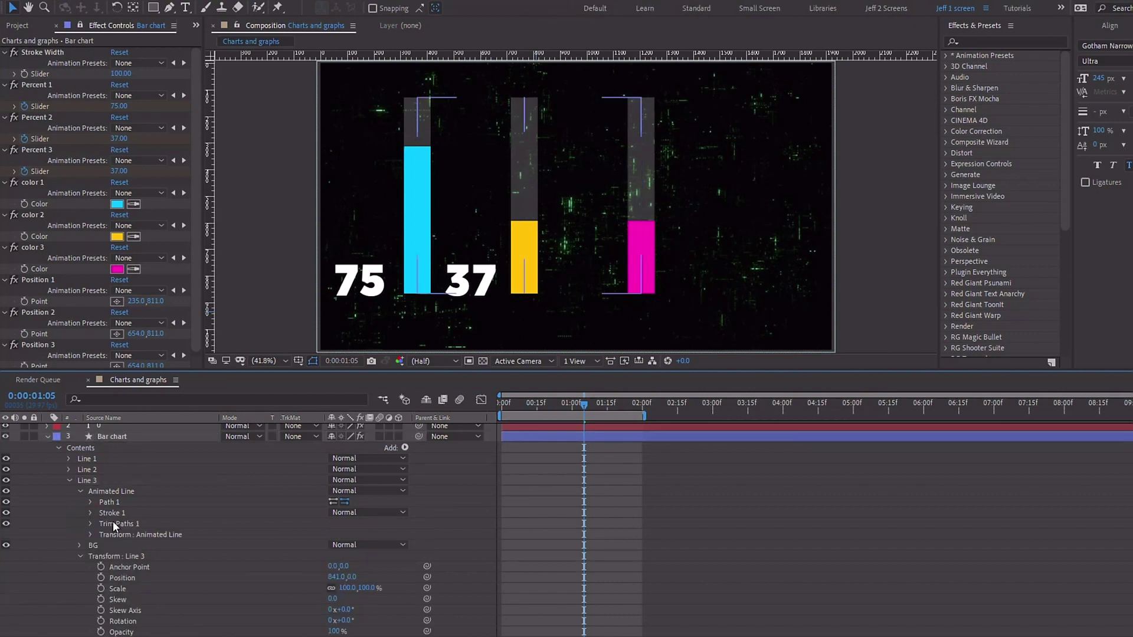
pyautogui.click(90, 524)
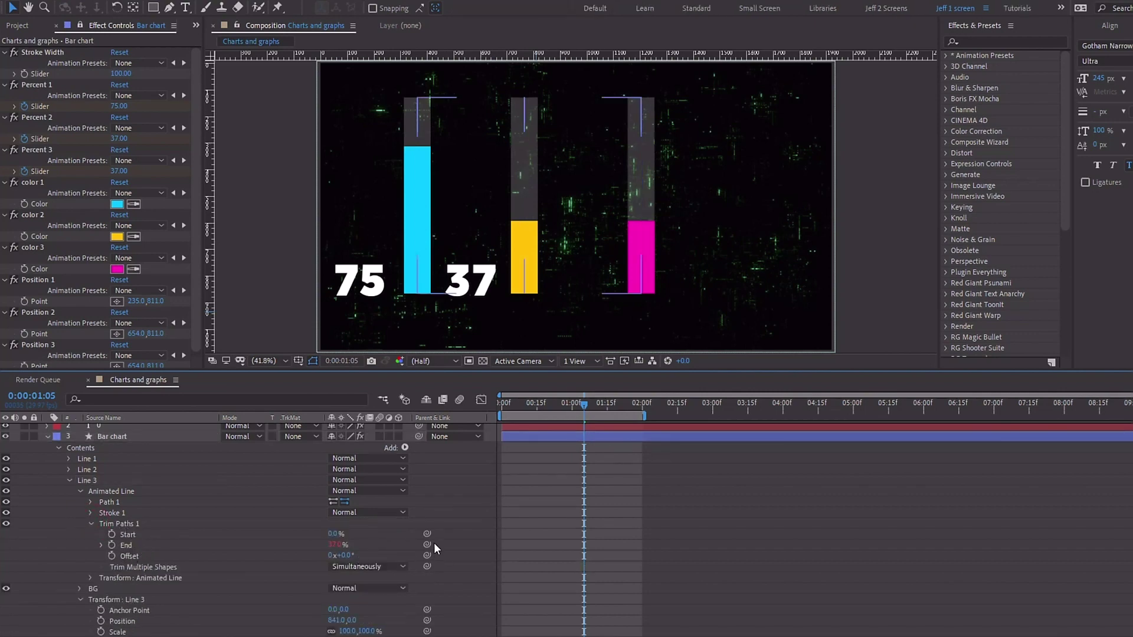
pyautogui.moveTo(427, 543); pyautogui.dragTo(45, 175)
pyautogui.scroll(1, 111, 426)
pyautogui.click(110, 427)
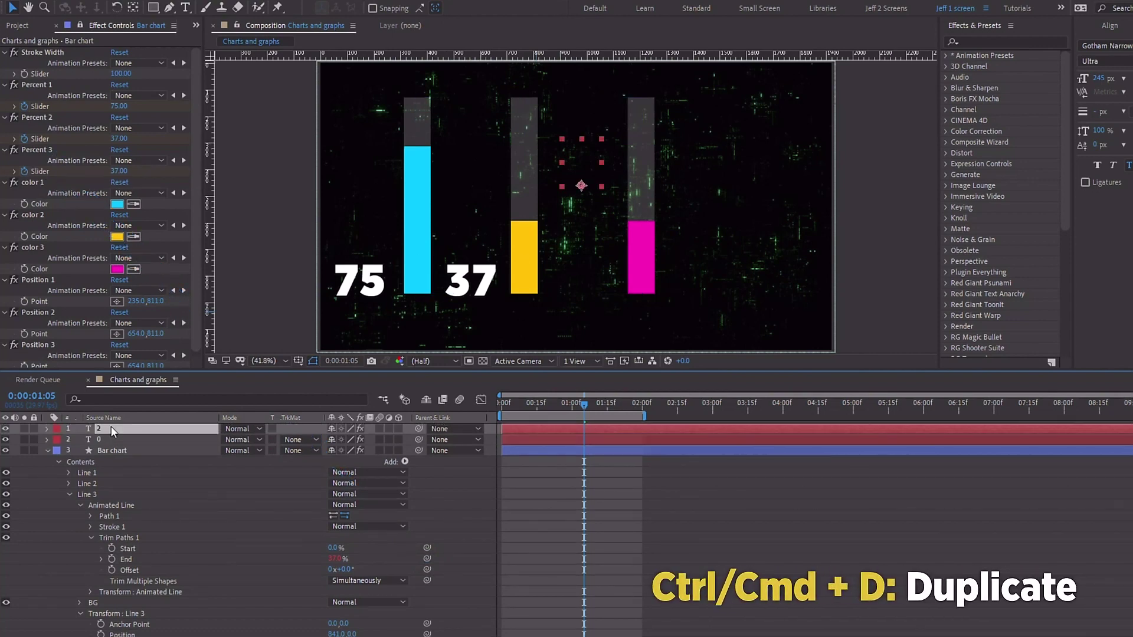
# Step: Duplicate the second readout and link its value to Percent 3 and its position to Position 3 (1124, 811)
pyautogui.hotkey('ctrl', 'd')
pyautogui.press('e')
pyautogui.press('e')
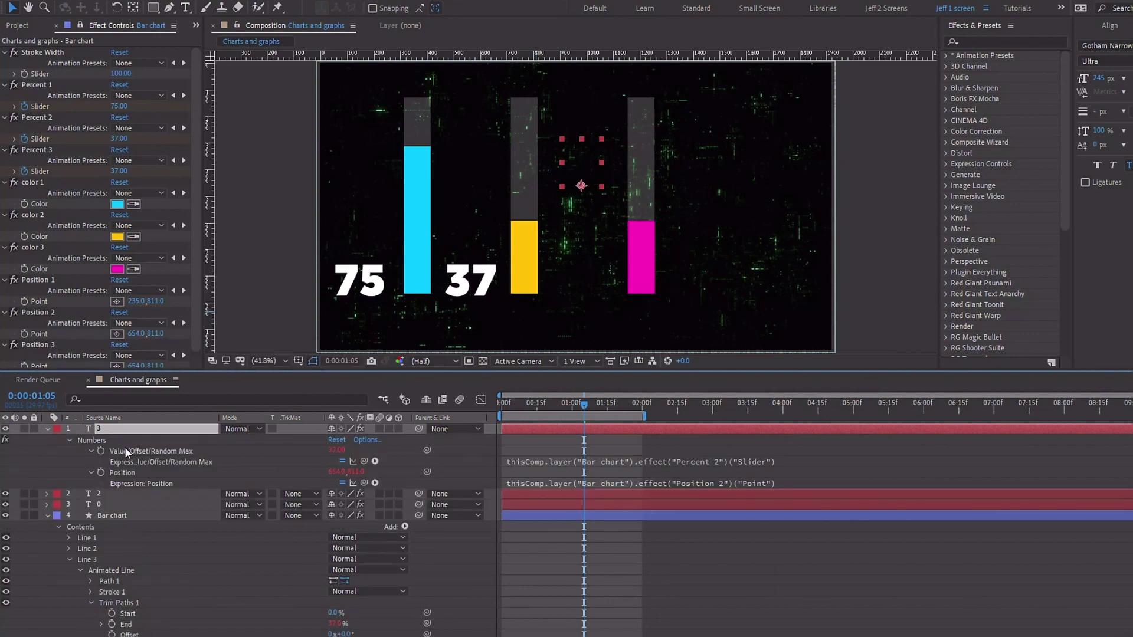
pyautogui.click(125, 451)
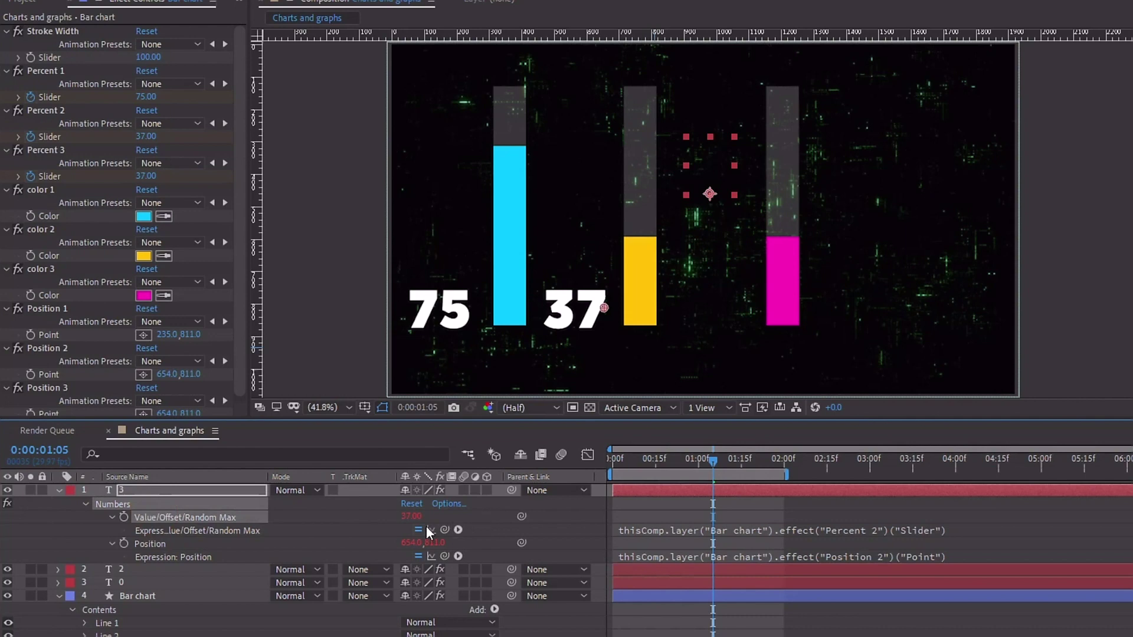
pyautogui.moveTo(523, 516); pyautogui.dragTo(68, 204)
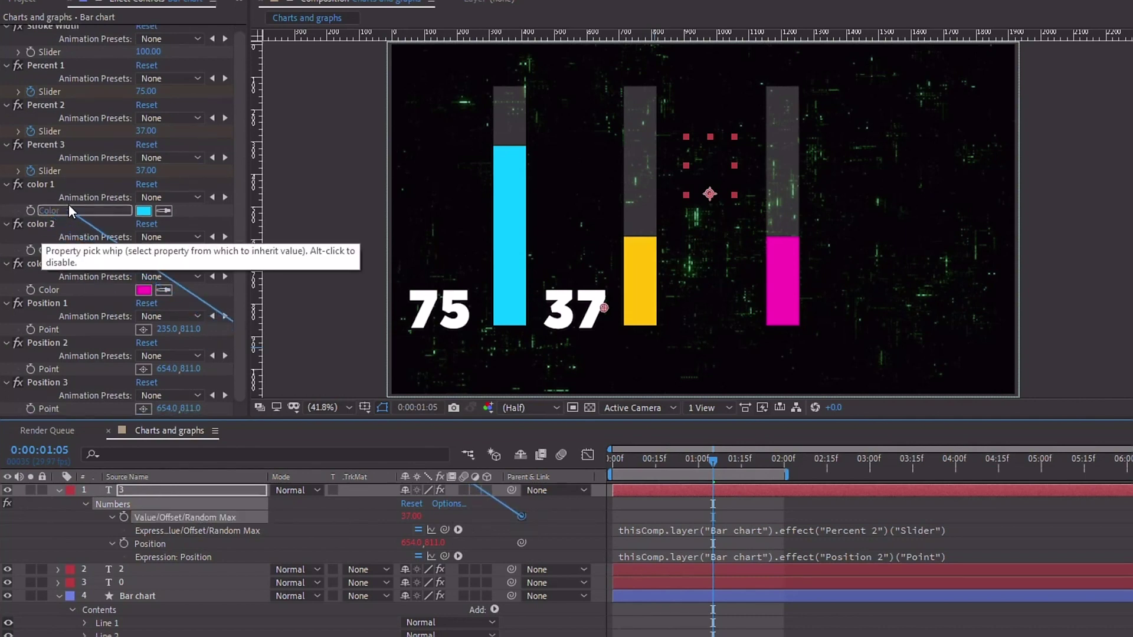
pyautogui.moveTo(82, 97); pyautogui.dragTo(64, 171)
pyautogui.click(167, 558)
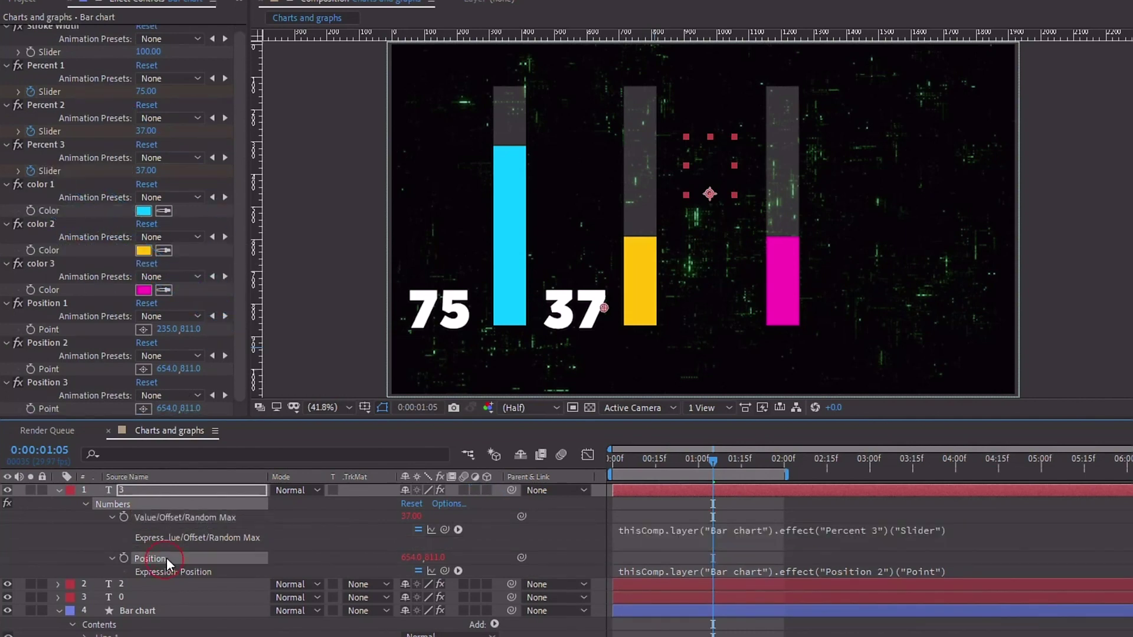
pyautogui.moveTo(521, 557); pyautogui.dragTo(50, 413)
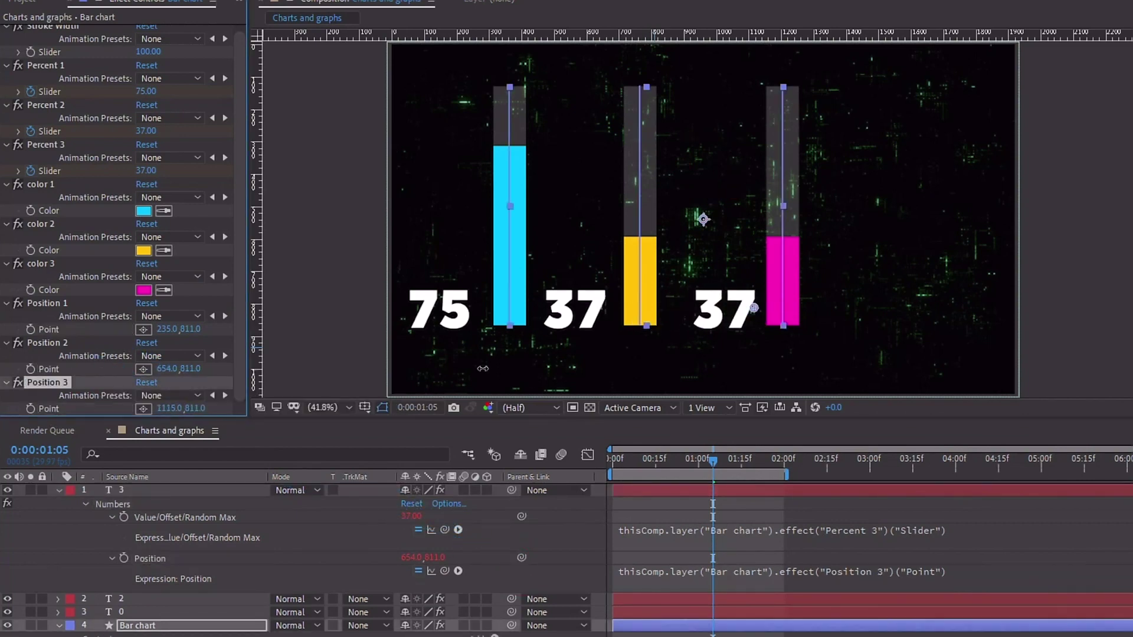
# Step: Set the final Percent 3 Slider keyframe to 92 and preview the bars
pyautogui.press('u')
pyautogui.click(154, 533)
pyautogui.press('u')
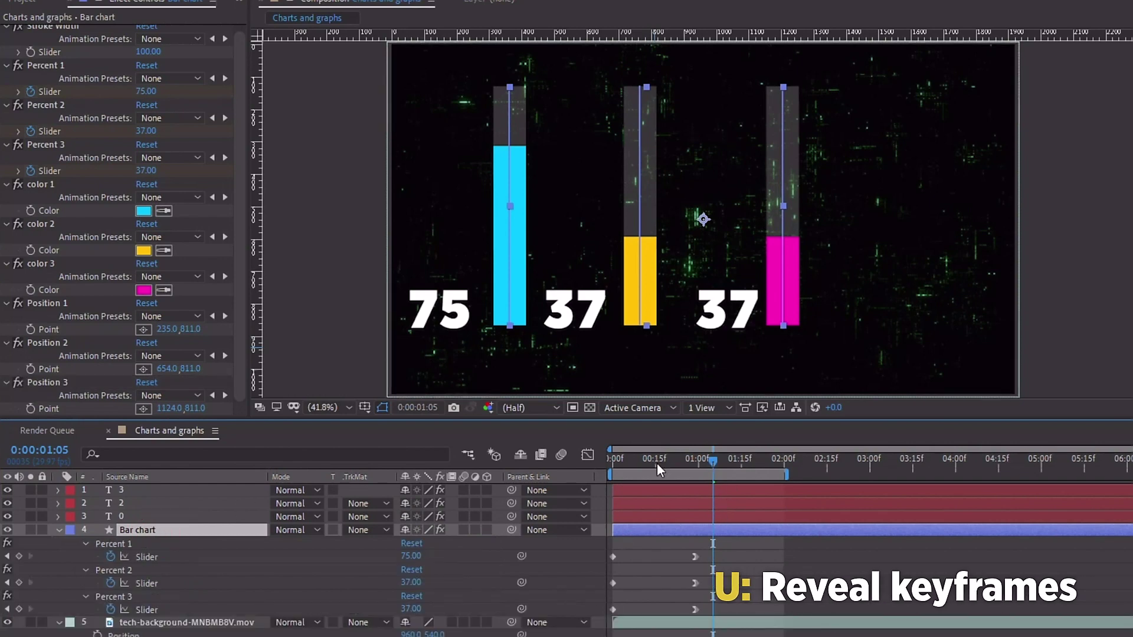
pyautogui.click(9, 583)
pyautogui.click(411, 608)
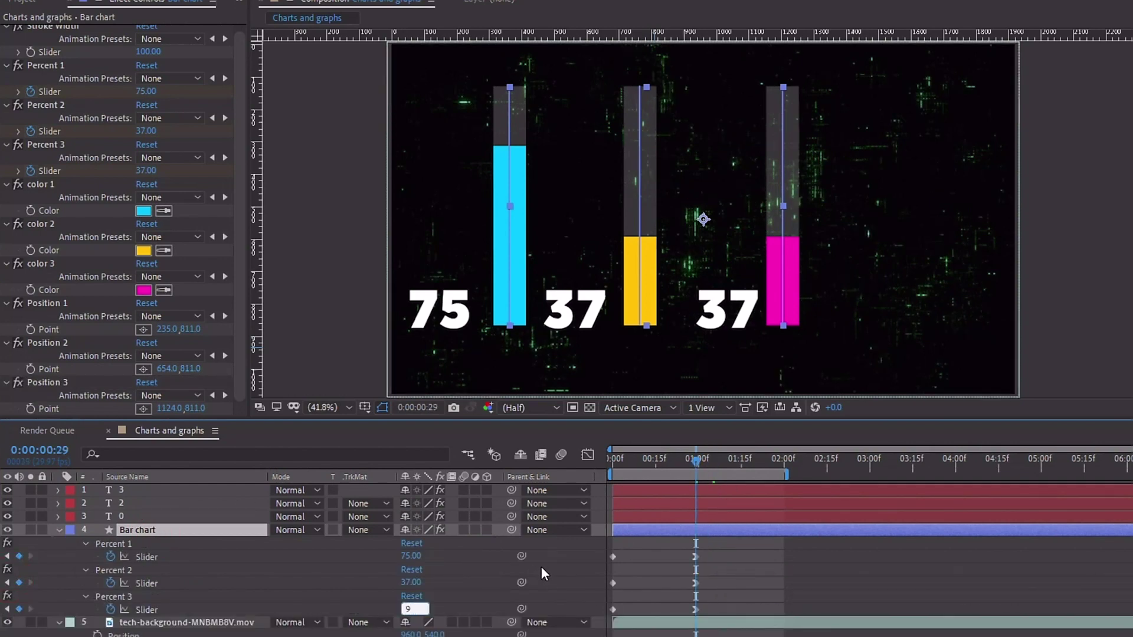
pyautogui.write('92')
pyautogui.press('Return')
pyautogui.press('space')
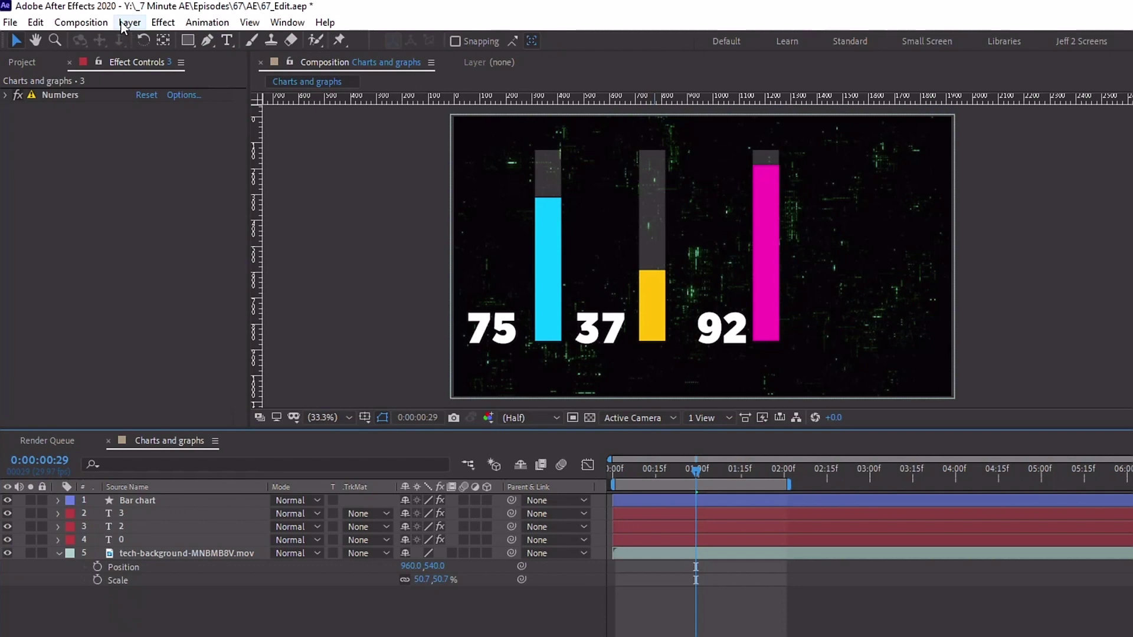
# Step: Add a new shape layer named 'pie chart'
pyautogui.click(130, 23)
pyautogui.moveTo(148, 40)
pyautogui.click(473, 123)
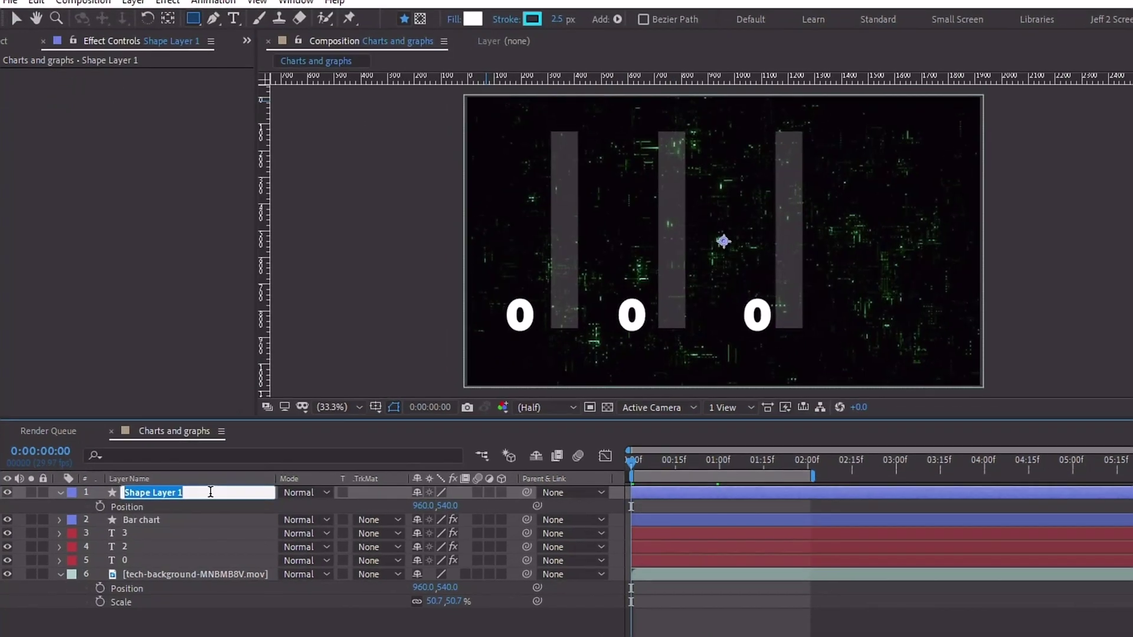
pyautogui.write('pie char')
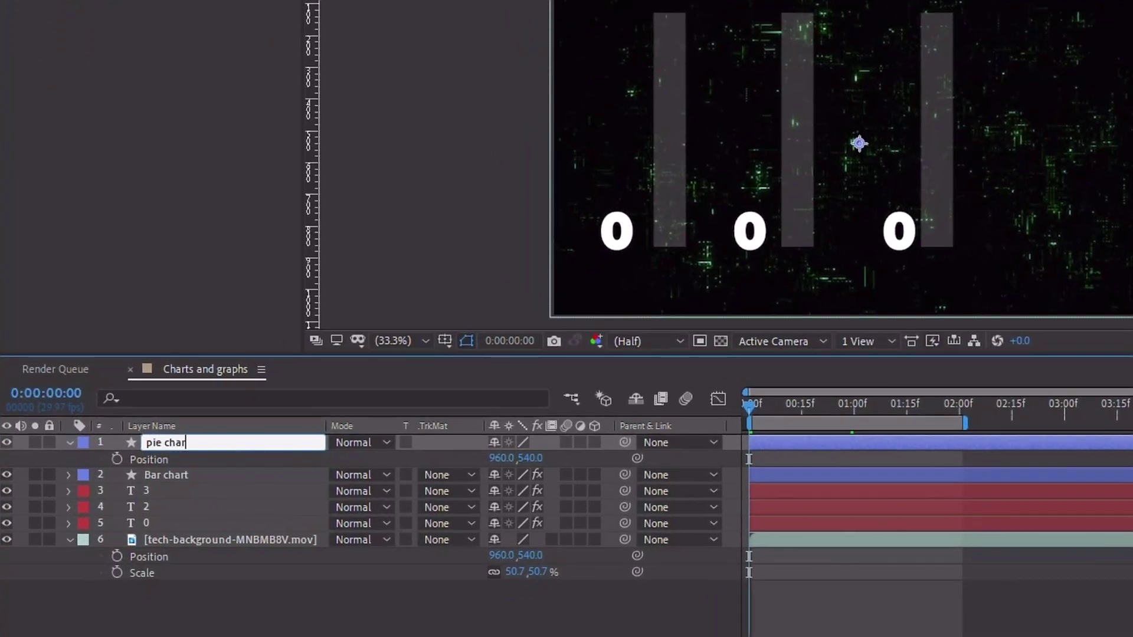
pyautogui.write('t')
pyautogui.press('Return')
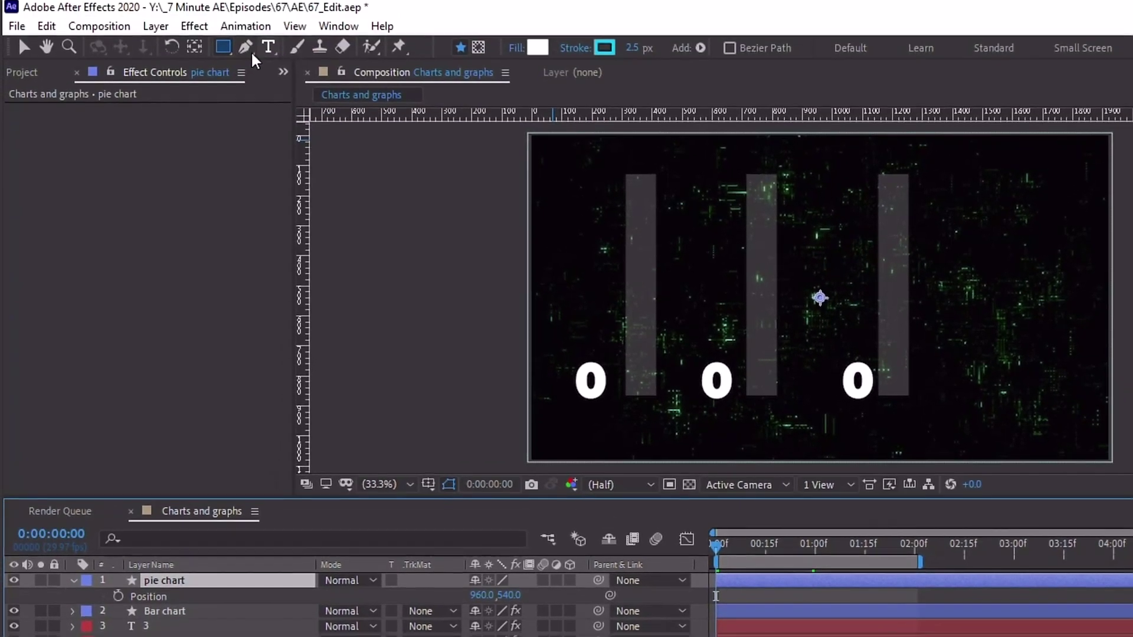
# Step: Add a Color Control to pie chart and set it to green
pyautogui.click(191, 30)
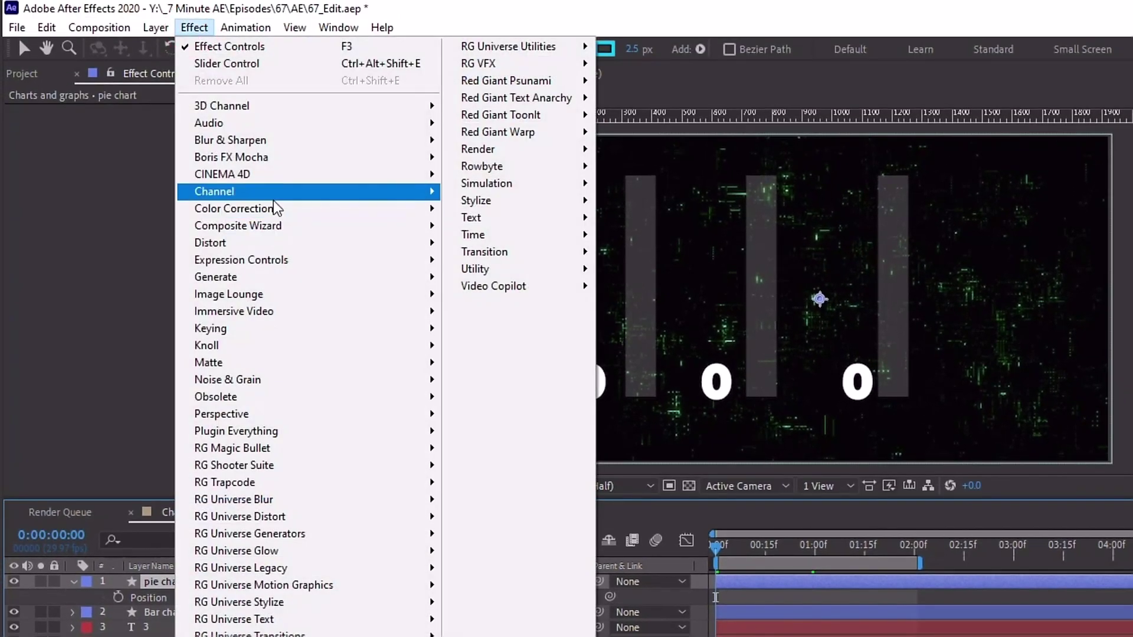
pyautogui.moveTo(281, 262)
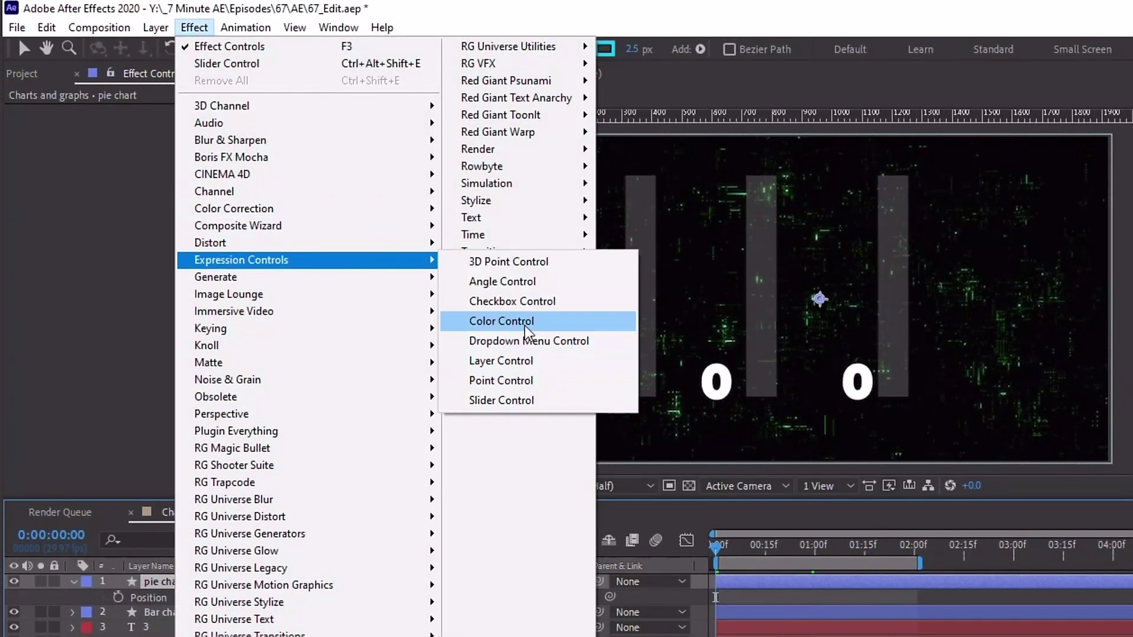
pyautogui.click(619, 319)
pyautogui.click(173, 142)
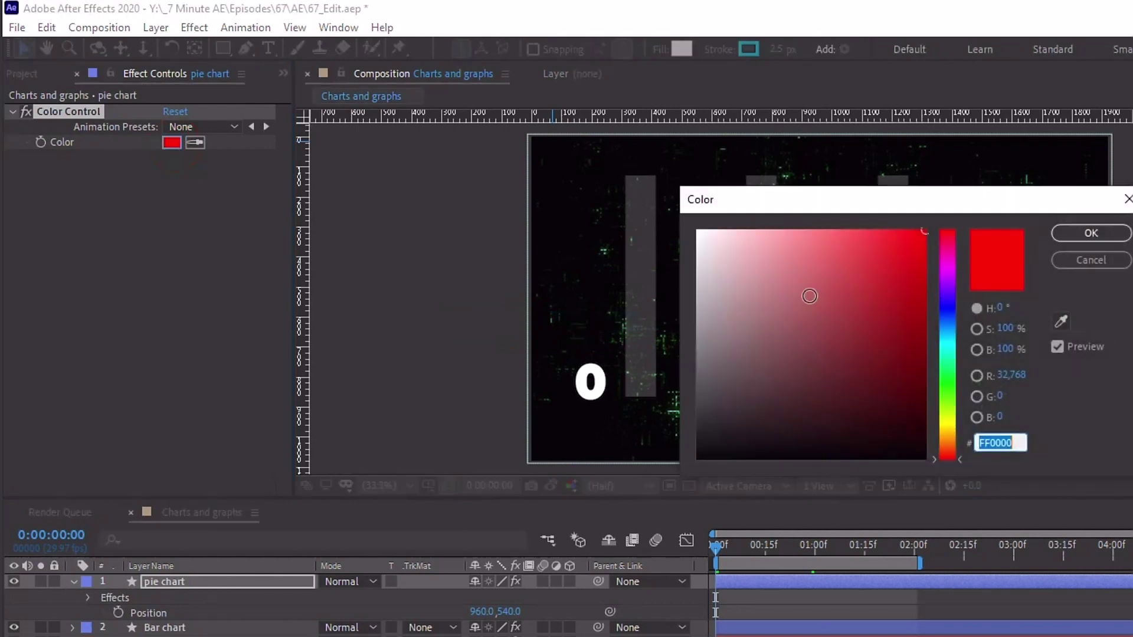
pyautogui.click(948, 380)
pyautogui.click(1091, 234)
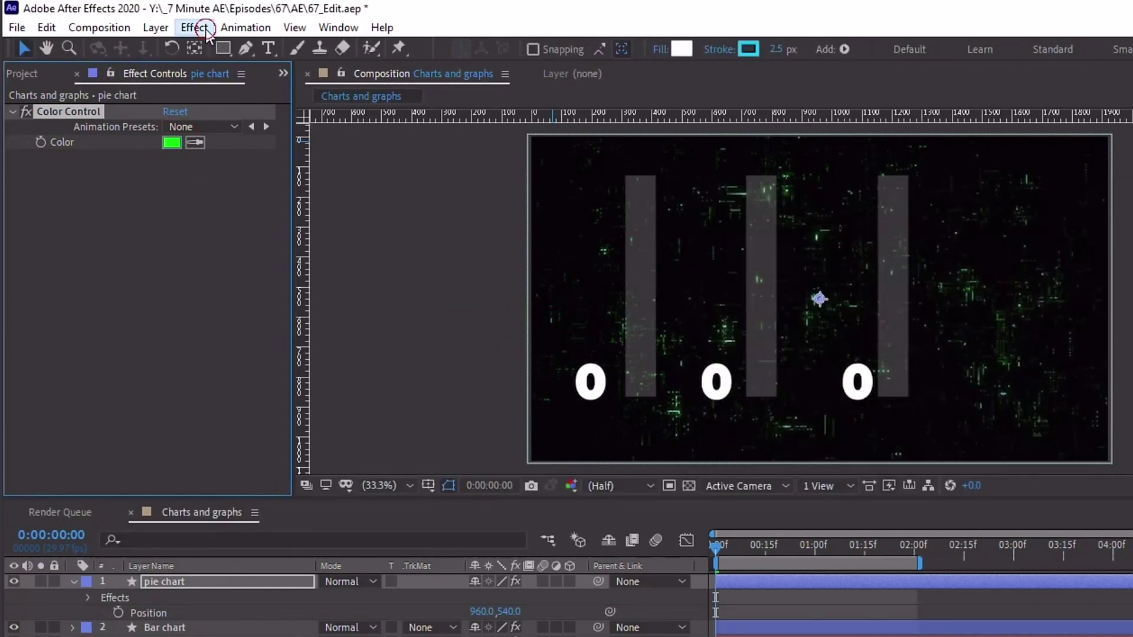
# Step: Add a Point Control to pie chart and rename it 'position'
pyautogui.click(193, 27)
pyautogui.moveTo(270, 254)
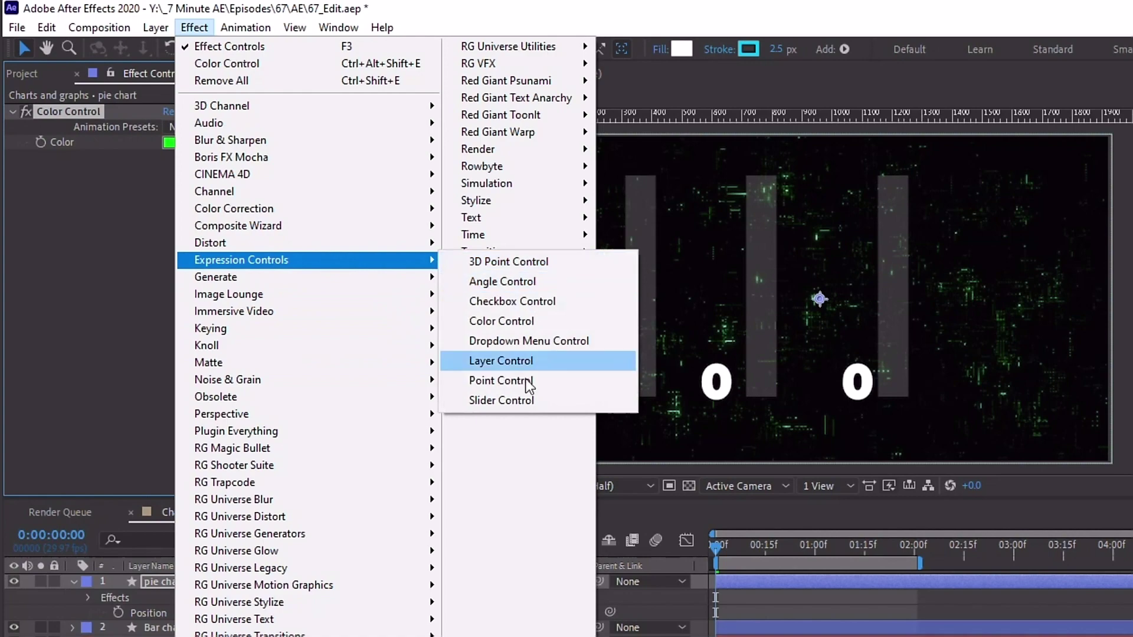
pyautogui.click(527, 380)
pyautogui.press('Return')
pyautogui.write('posit')
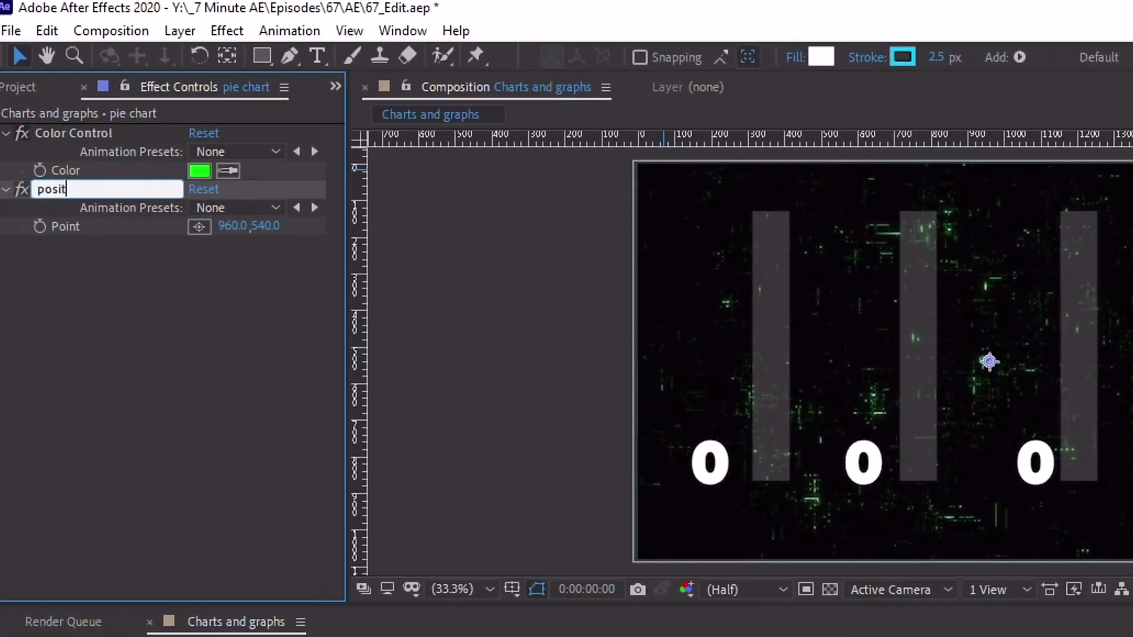
pyautogui.write('ion')
pyautogui.press('Return')
# Step: Add an empty group to the pie chart layer and name it BG
pyautogui.click(79, 636)
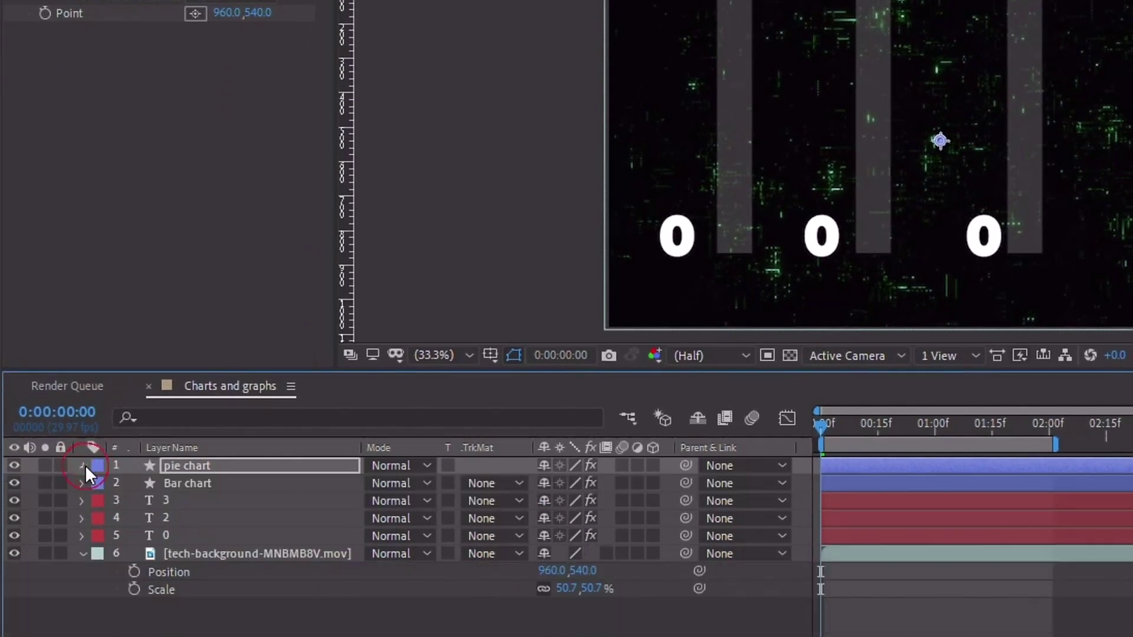
pyautogui.click(79, 636)
pyautogui.click(175, 473)
pyautogui.click(662, 484)
pyautogui.click(734, 39)
pyautogui.press('Return')
pyautogui.write('B')
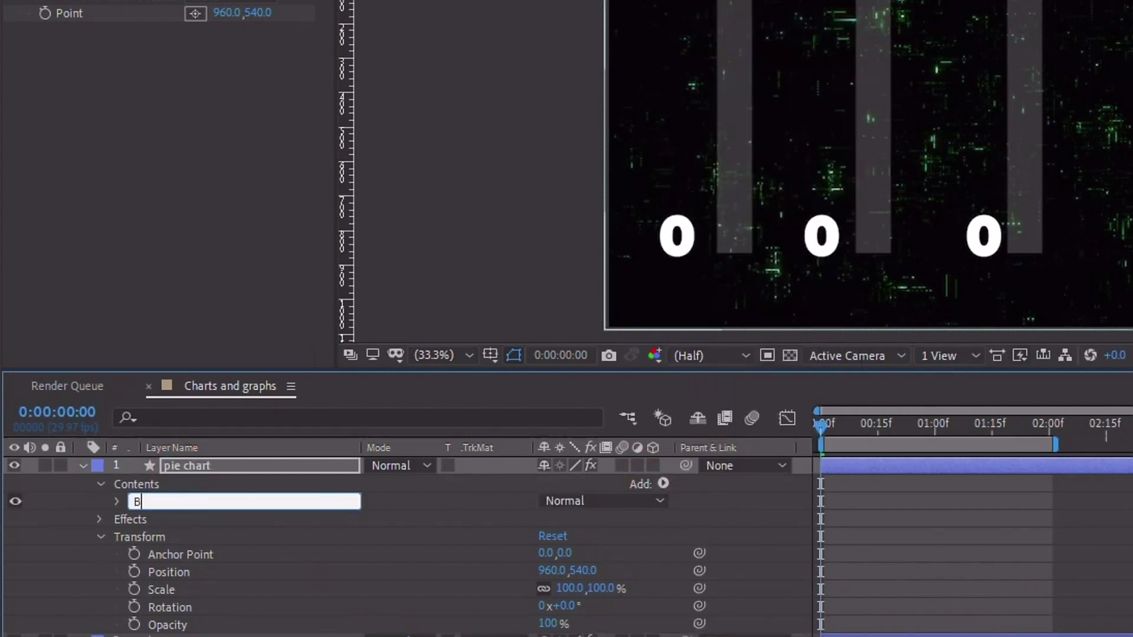
# Step: Add an Ellipse and a Stroke to BG and move the pie chart to X 1591
pyautogui.click(662, 484)
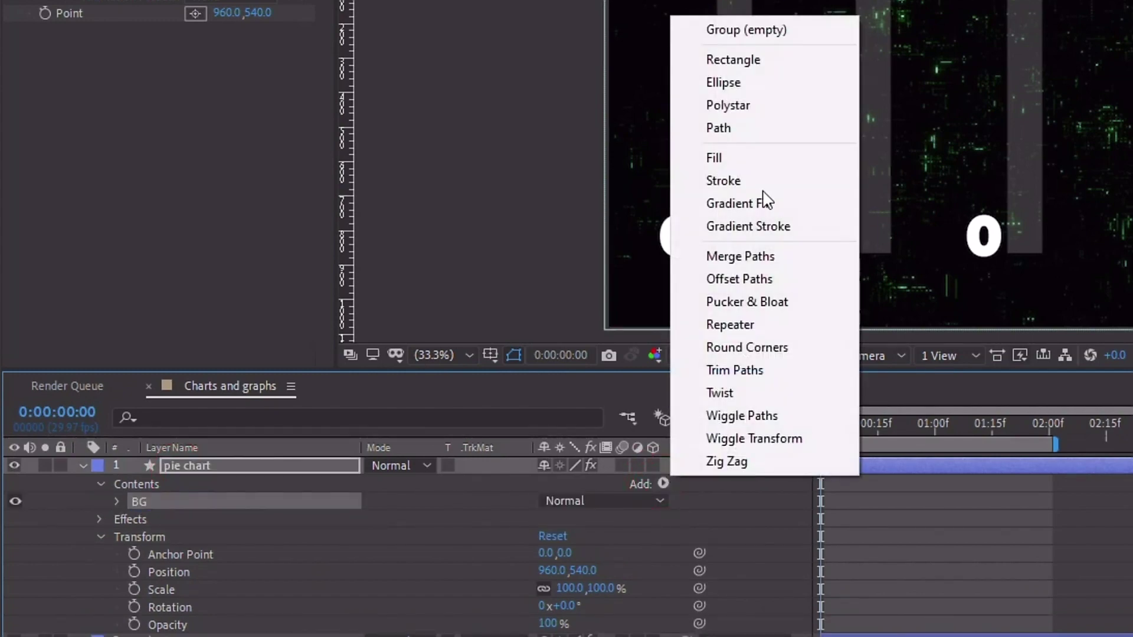
pyautogui.click(728, 80)
pyautogui.click(663, 483)
pyautogui.click(749, 182)
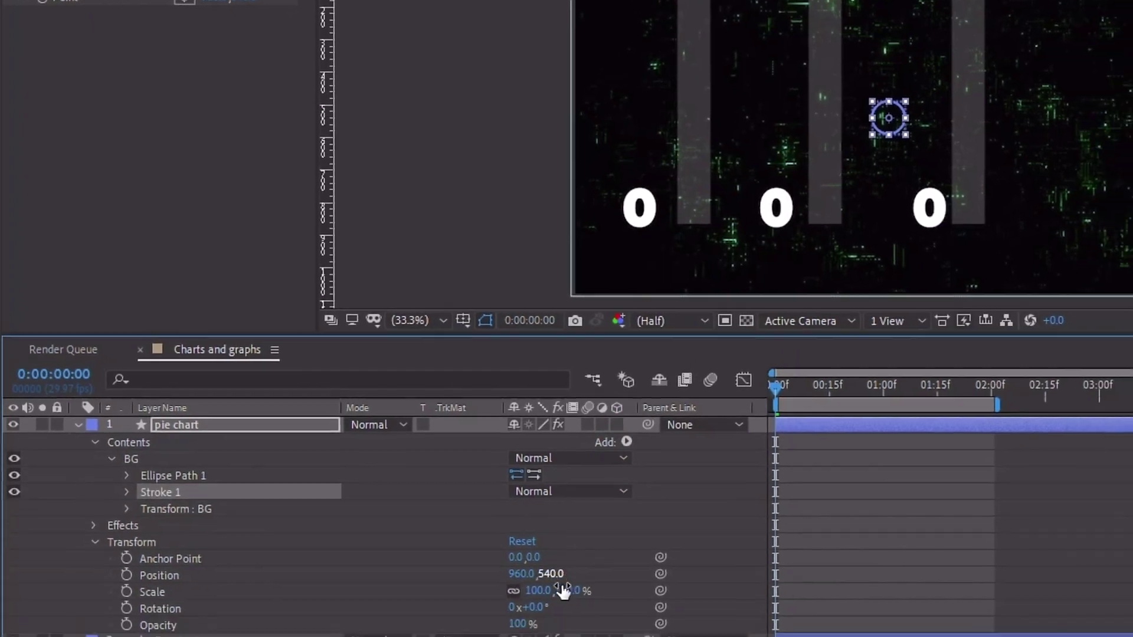
pyautogui.moveTo(552, 623); pyautogui.dragTo(1093, 566)
pyautogui.moveTo(1047, 462)
pyautogui.mouseDown()
pyautogui.moveTo(505, 478)
pyautogui.moveTo(909, 447)
pyautogui.moveTo(963, 415)
pyautogui.mouseUp()
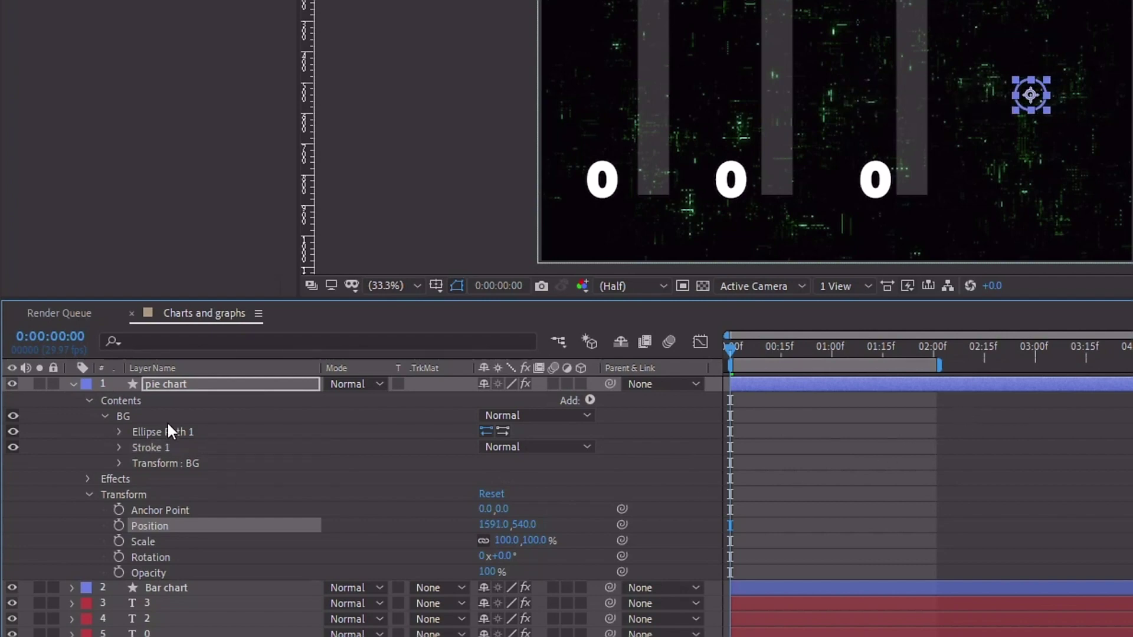
# Step: Make the BG ellipse 228 × 228 with a 228-wide stroke filling the circle
pyautogui.click(119, 447)
pyautogui.click(119, 431)
pyautogui.click(195, 541)
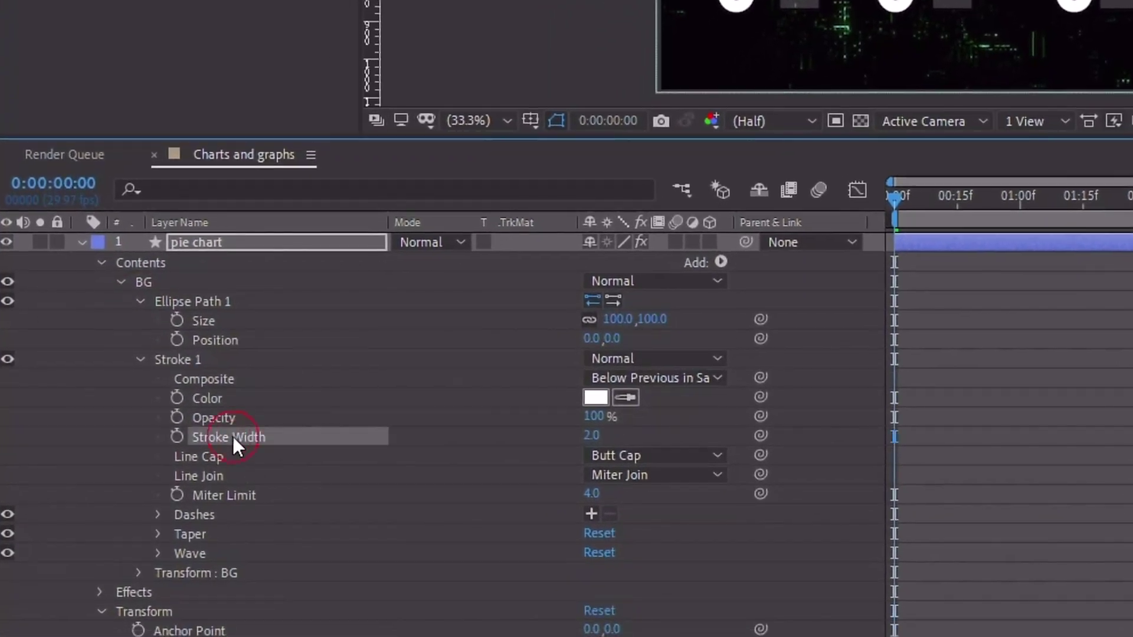
pyautogui.moveTo(761, 434)
pyautogui.mouseDown()
pyautogui.moveTo(281, 355)
pyautogui.moveTo(228, 324)
pyautogui.mouseUp()
pyautogui.moveTo(619, 319); pyautogui.dragTo(719, 293)
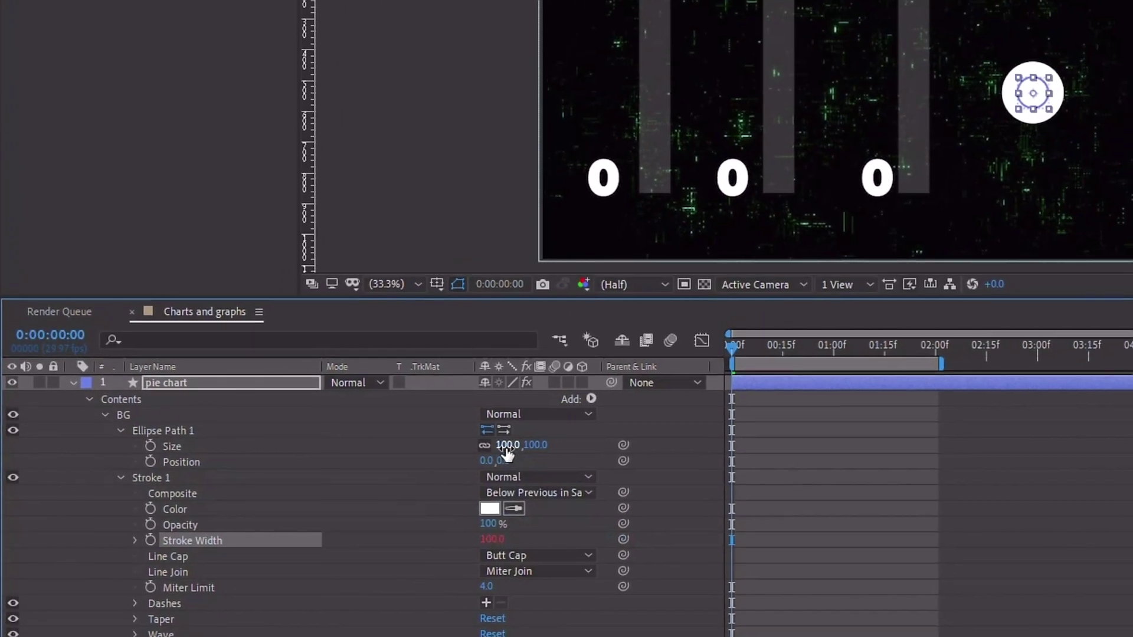
pyautogui.moveTo(588, 425); pyautogui.dragTo(570, 400)
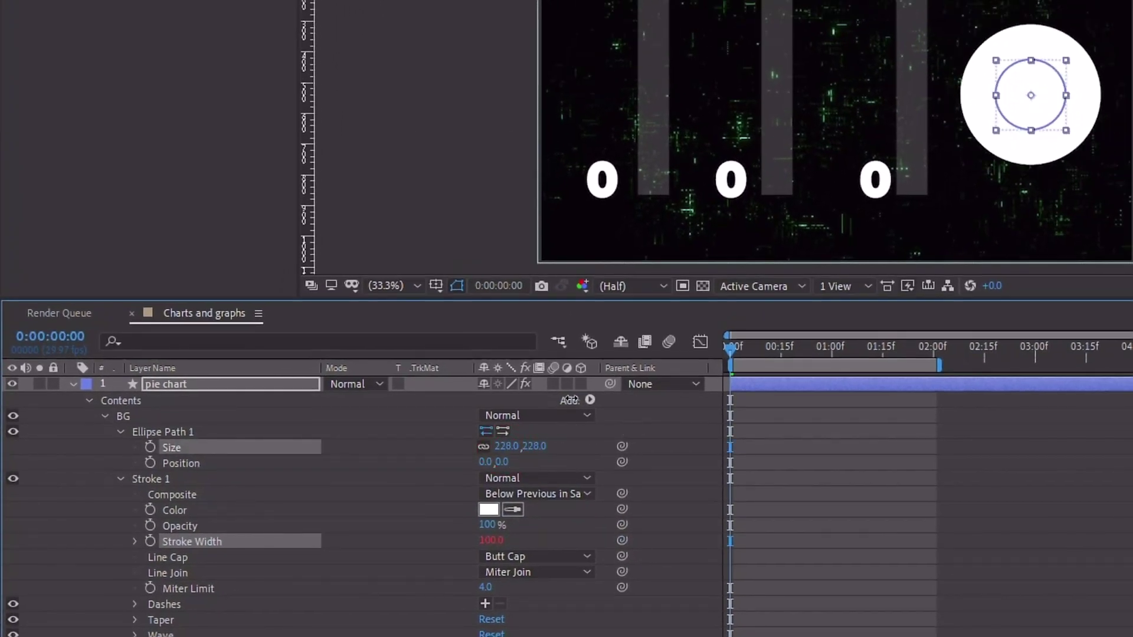
pyautogui.moveTo(570, 401); pyautogui.dragTo(570, 400)
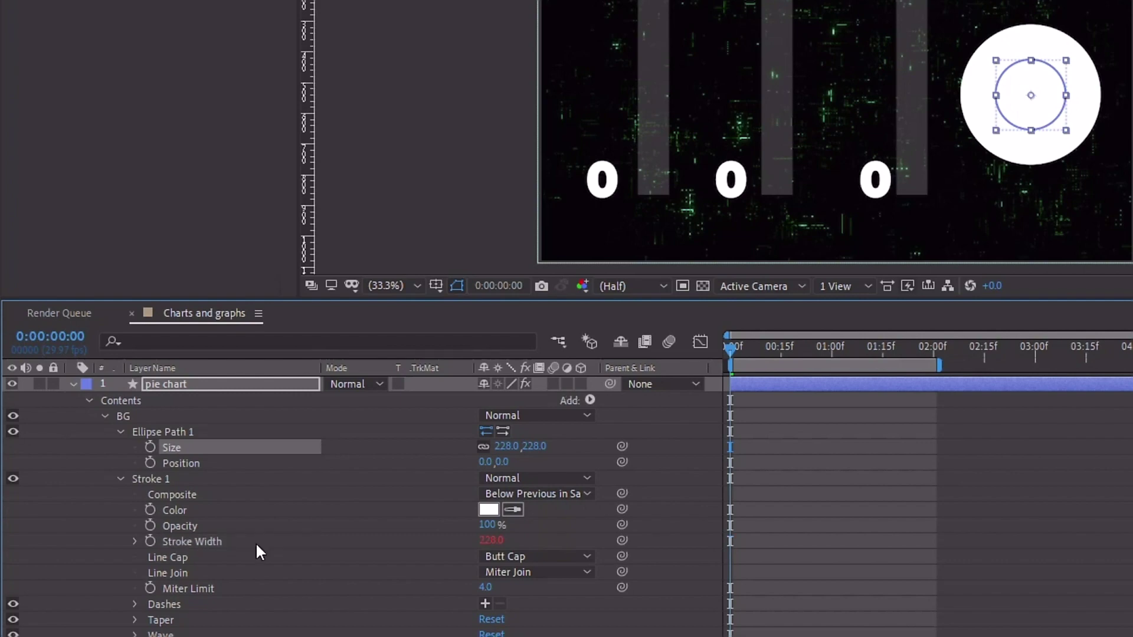
# Step: Set the BG stroke opacity to 20%
pyautogui.click(123, 416)
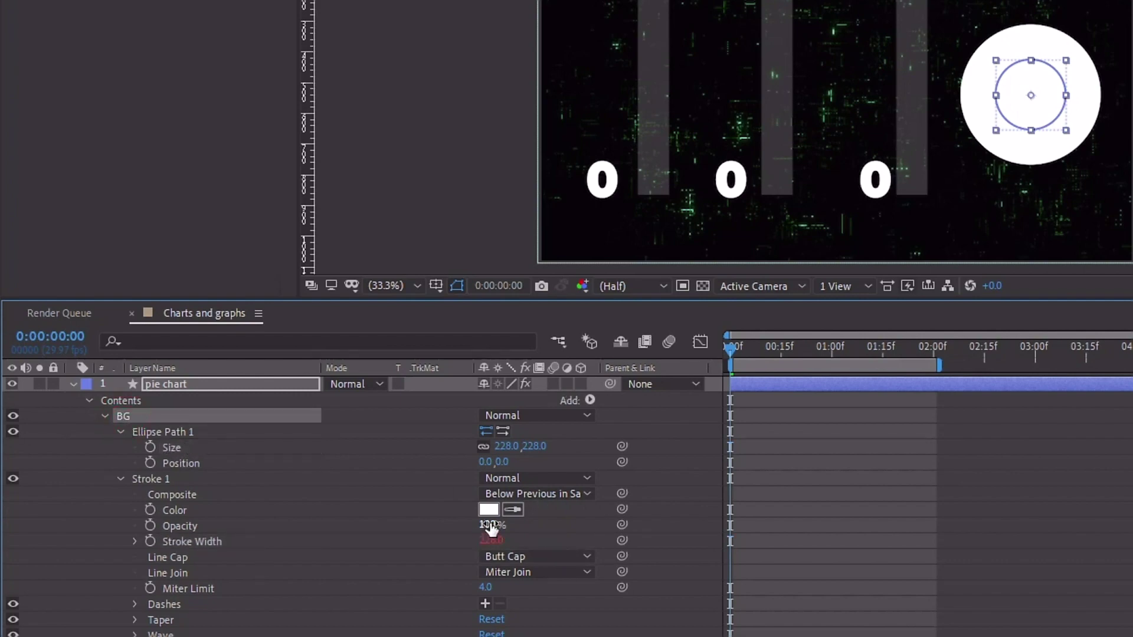
pyautogui.click(123, 416)
pyautogui.click(121, 432)
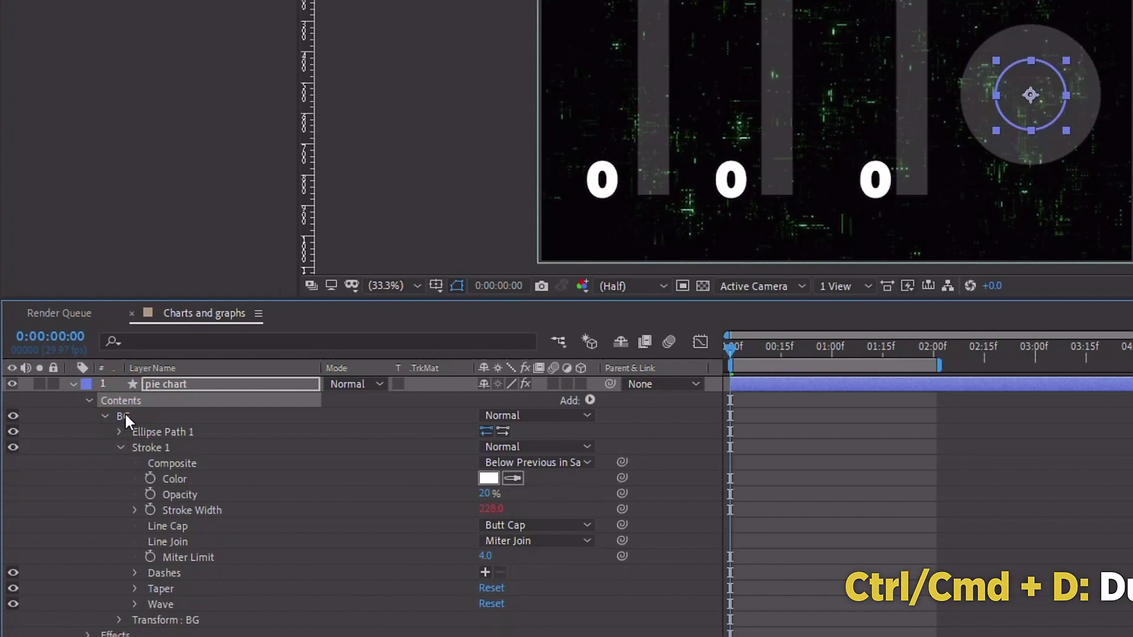
# Step: Duplicate the BG group and rename the copy 'Animated circle'
pyautogui.hotkey('ctrl', 'd')
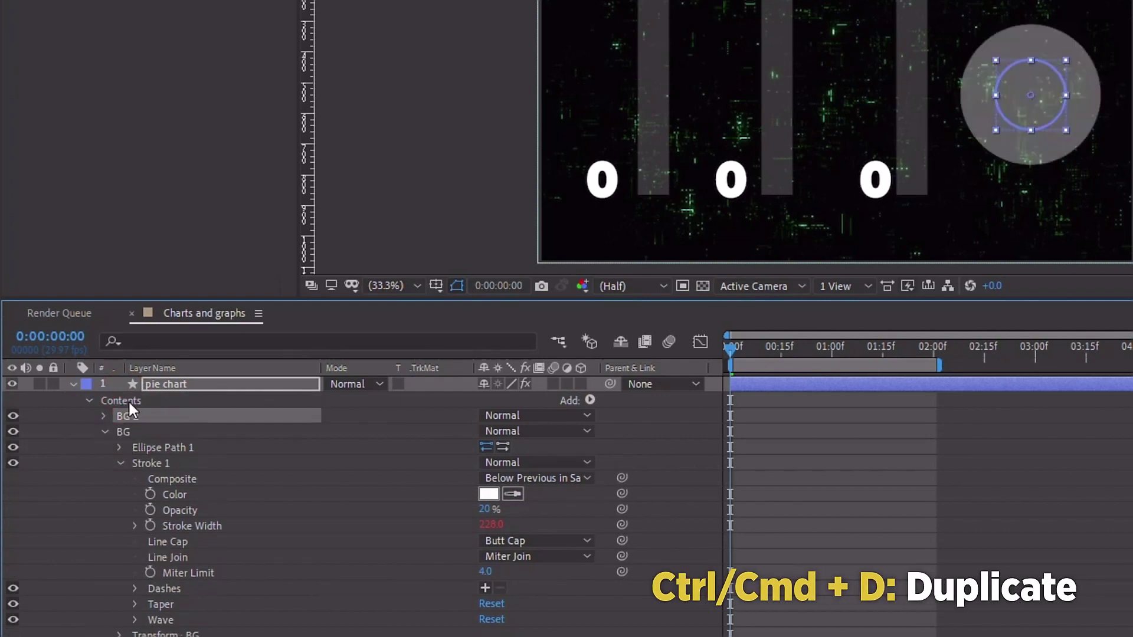
pyautogui.press('Return')
pyautogui.write('Aniam')
pyautogui.press('BackSpace')
pyautogui.press('BackSpace')
pyautogui.press('BackSpace')
pyautogui.write('imated circle')
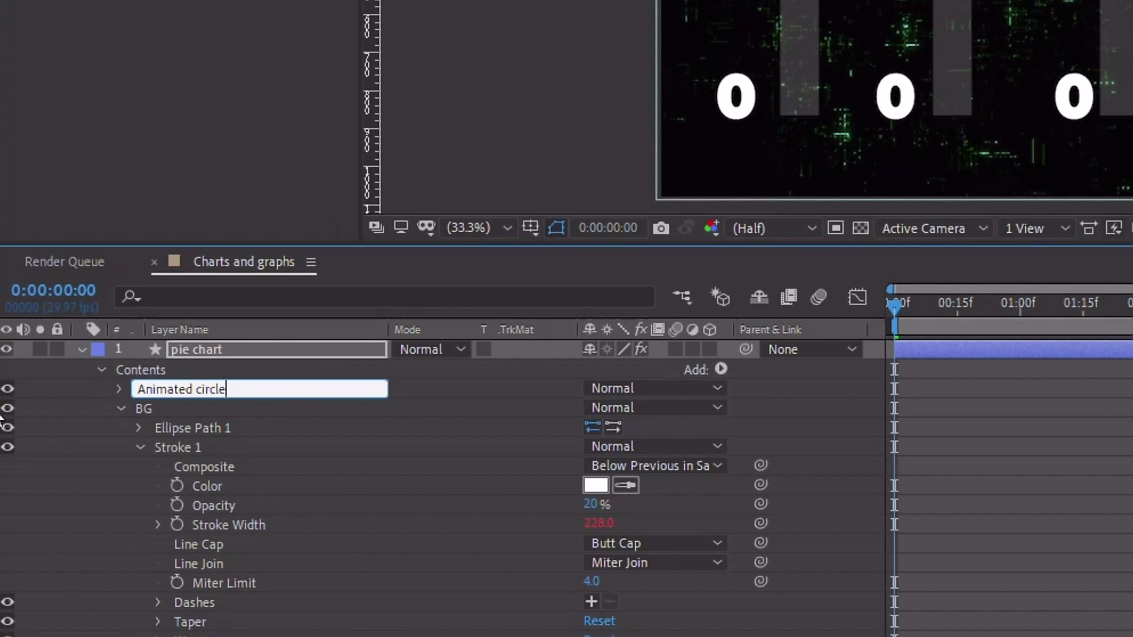
pyautogui.click(117, 408)
# Step: Set the Animated circle stroke to 100% opacity and link its colour to the green Color Control
pyautogui.click(121, 389)
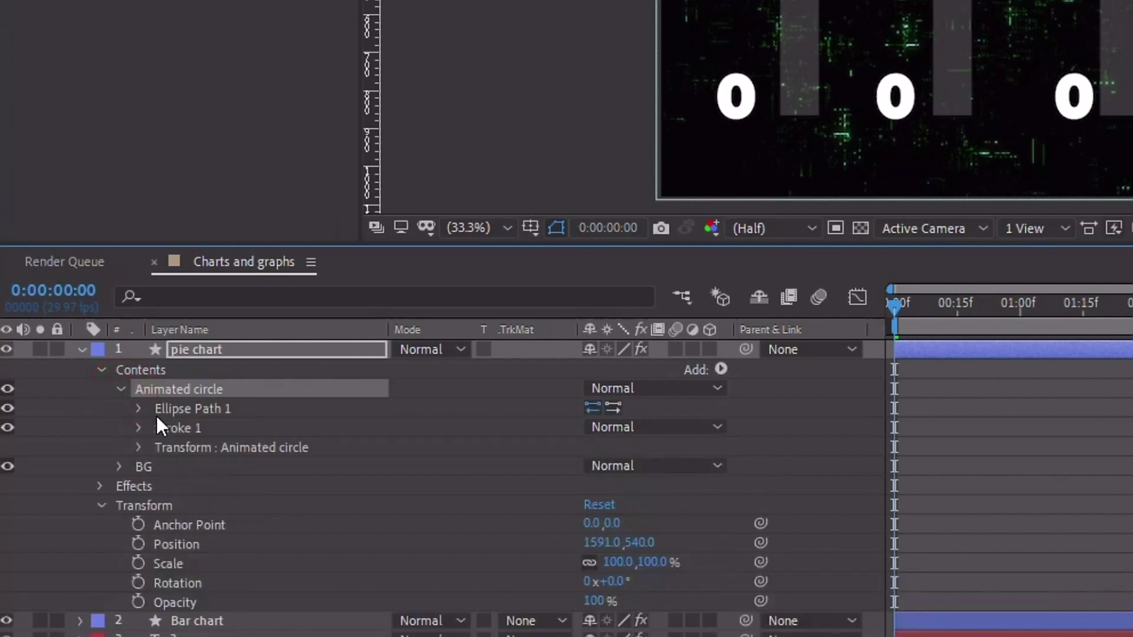
pyautogui.click(138, 428)
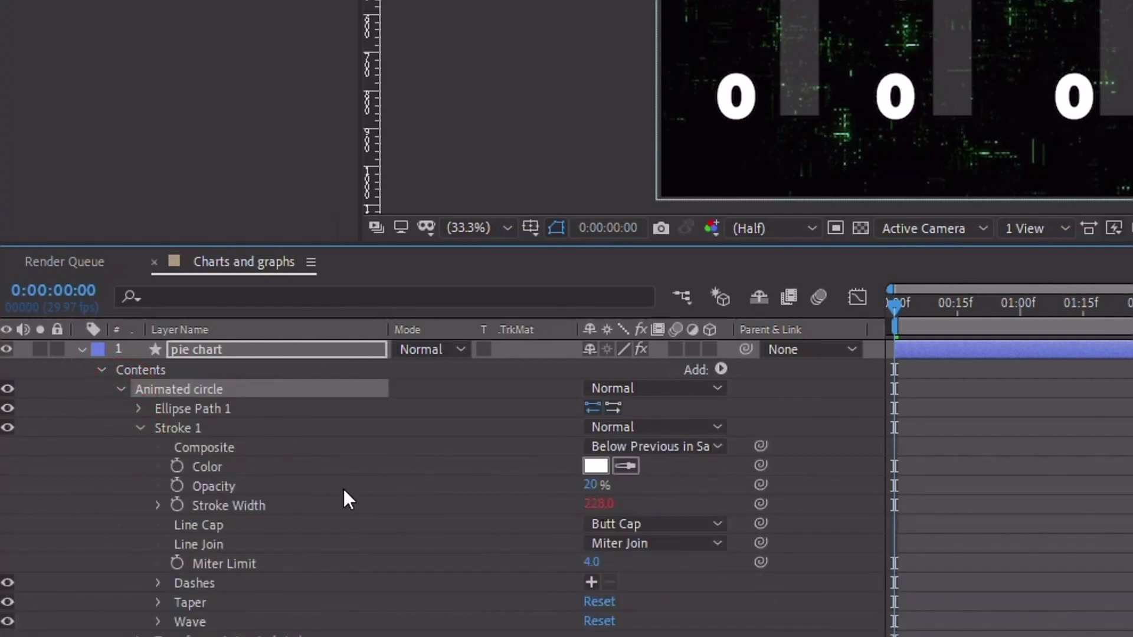
pyautogui.click(596, 486)
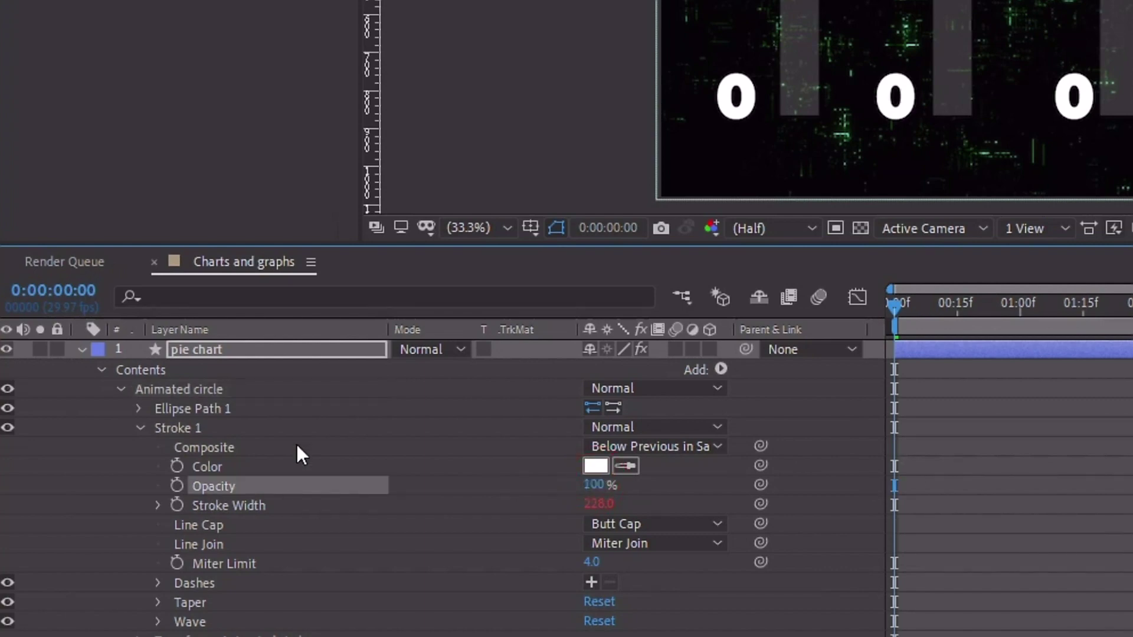
pyautogui.moveTo(760, 464)
pyautogui.mouseDown()
pyautogui.moveTo(65, 0)
pyautogui.moveTo(78, 0)
pyautogui.mouseUp()
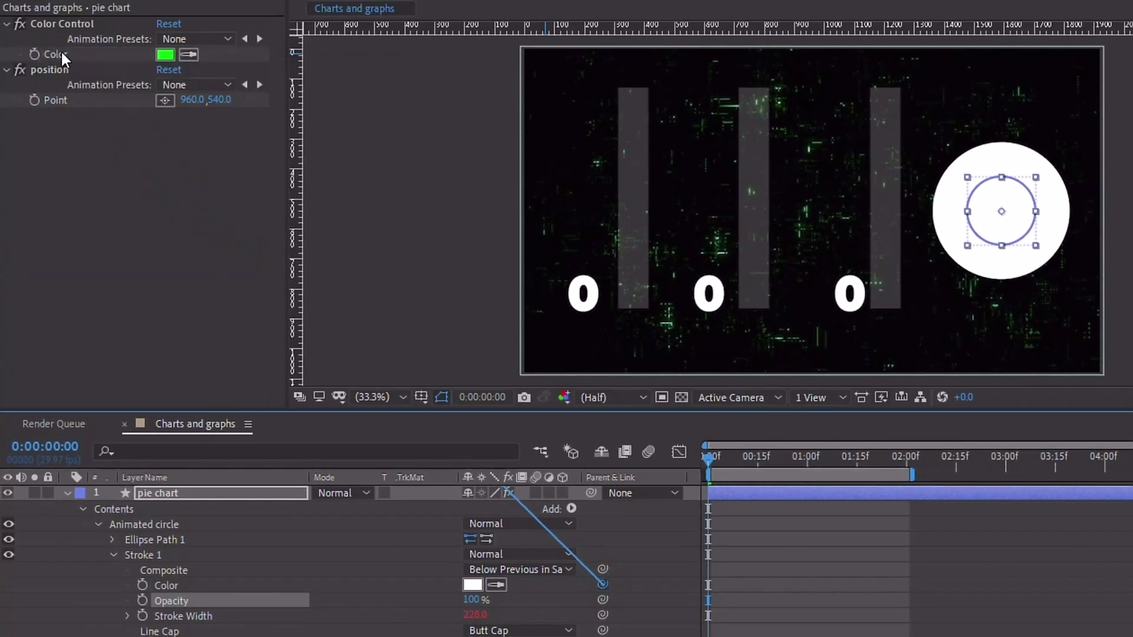
pyautogui.moveTo(62, 57); pyautogui.dragTo(59, 55)
pyautogui.click(141, 524)
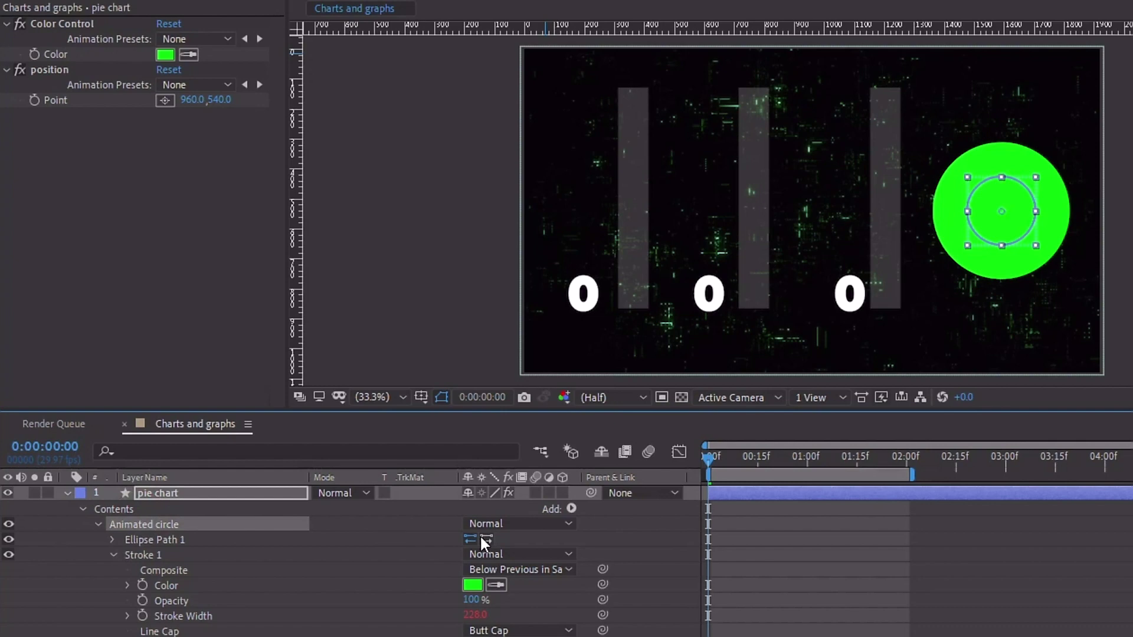
# Step: Add Trim Paths to the Animated circle group
pyautogui.click(570, 508)
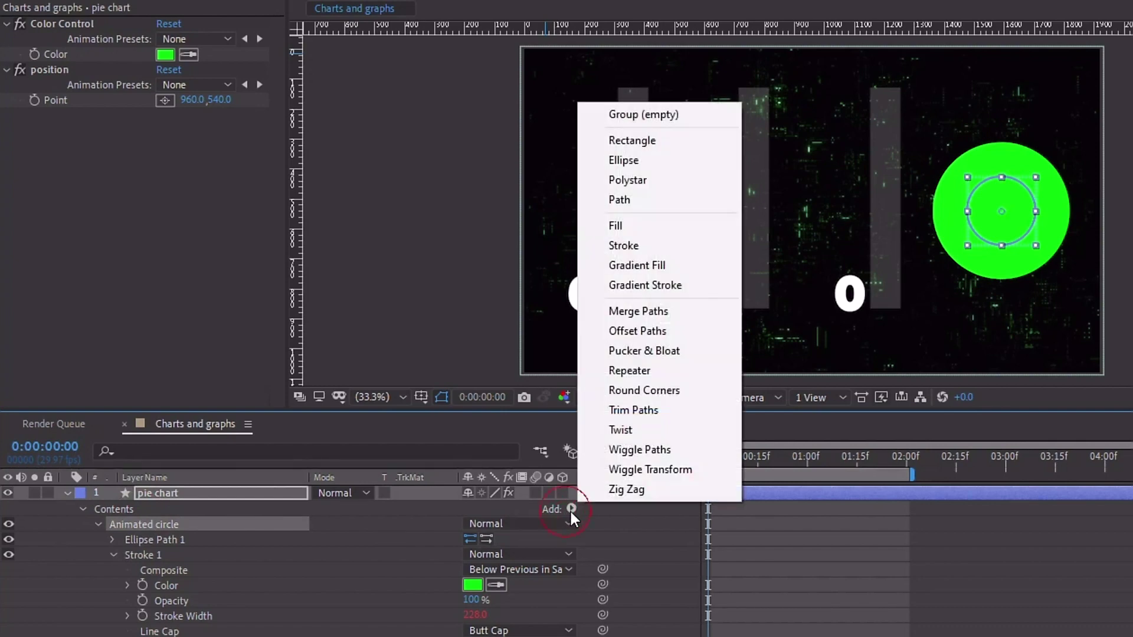
pyautogui.click(669, 407)
pyautogui.click(111, 570)
pyautogui.click(110, 555)
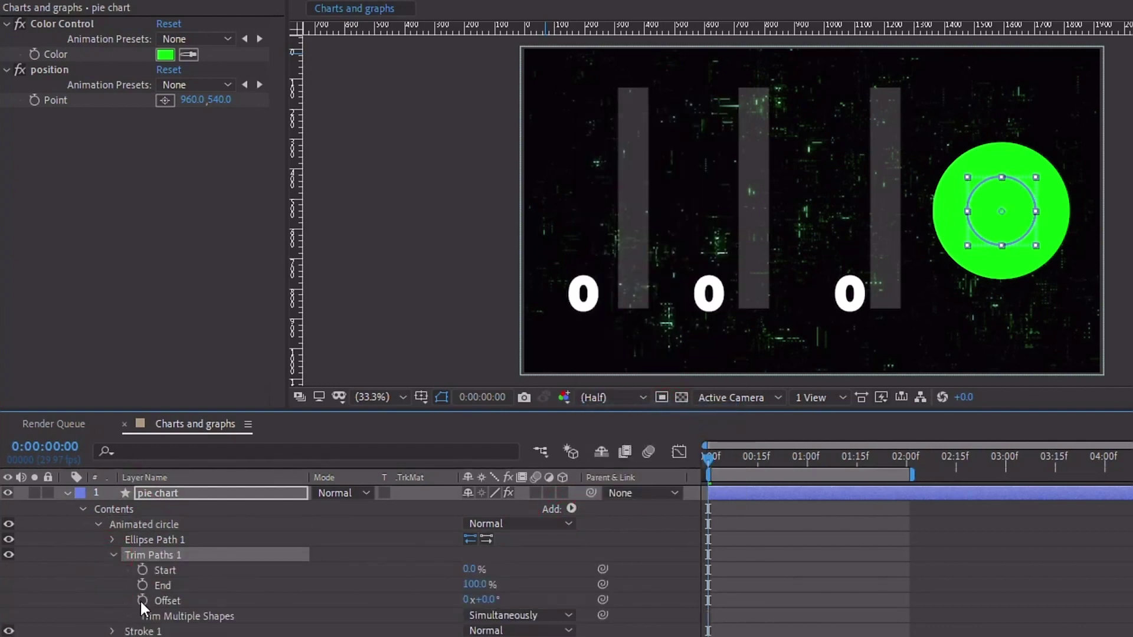
# Step: Keyframe Trim Paths End at 0% at the start, move to about one second, and preview
pyautogui.click(142, 585)
pyautogui.moveTo(481, 584); pyautogui.dragTo(380, 573)
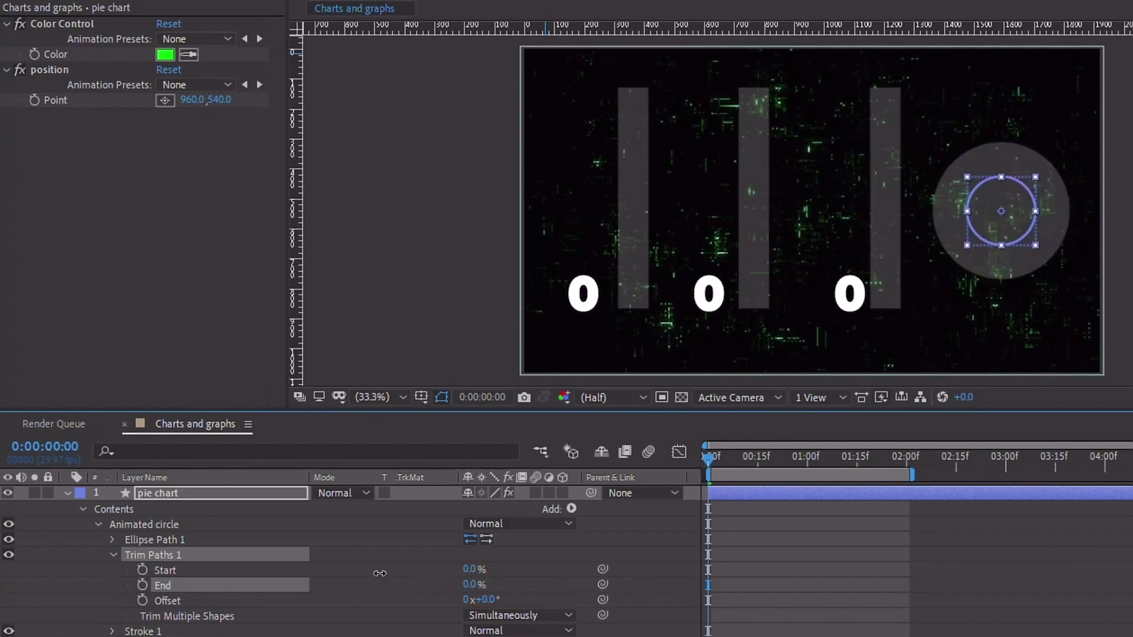
pyautogui.click(147, 588)
pyautogui.moveTo(742, 463); pyautogui.dragTo(811, 457)
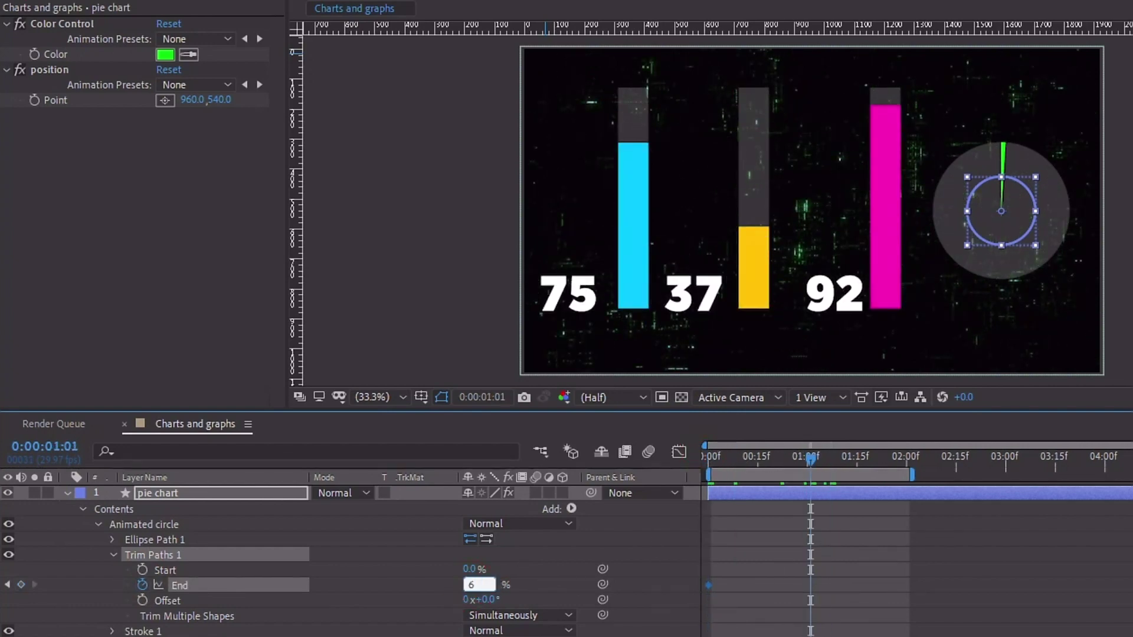
pyautogui.press('space')
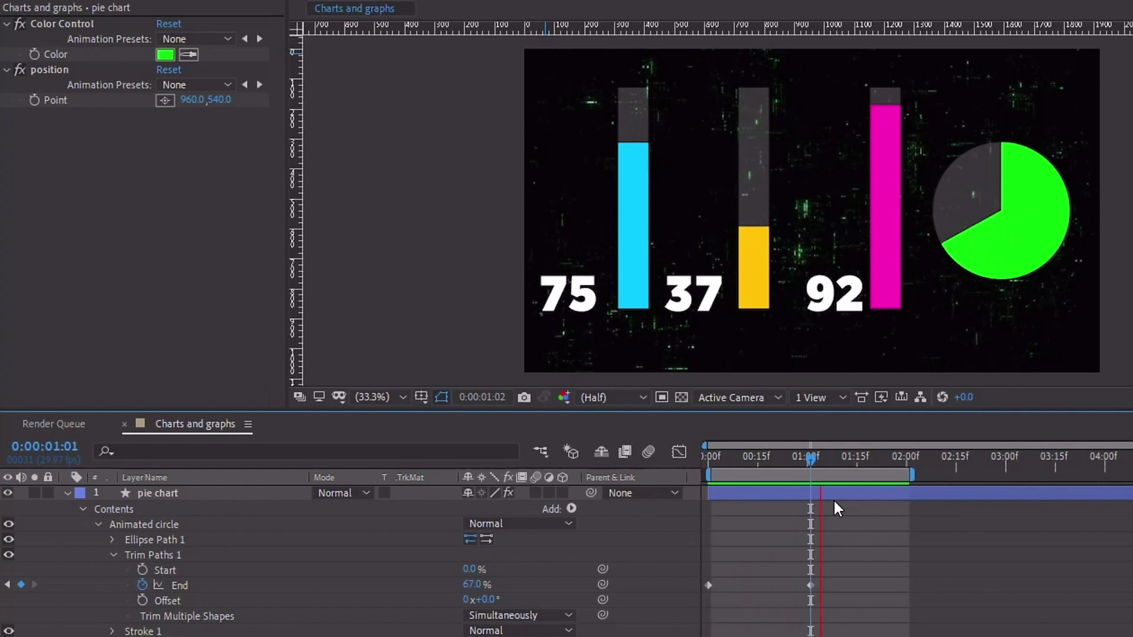
pyautogui.press('space')
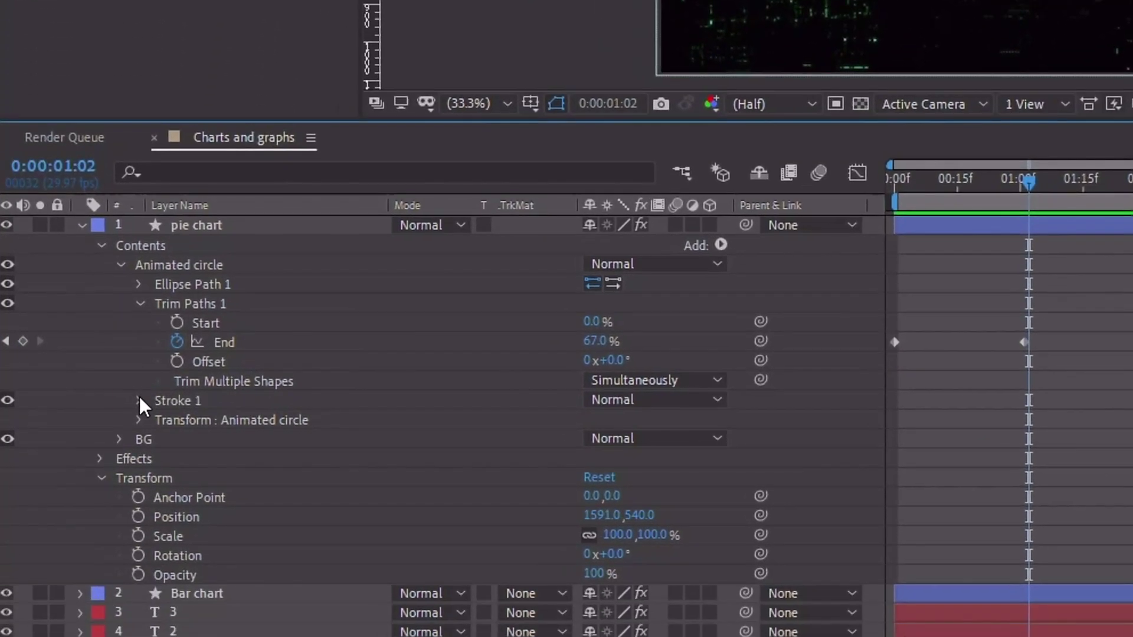
# Step: Collapse the pie chart's ellipse path, Trim Paths and contents properties
pyautogui.click(112, 631)
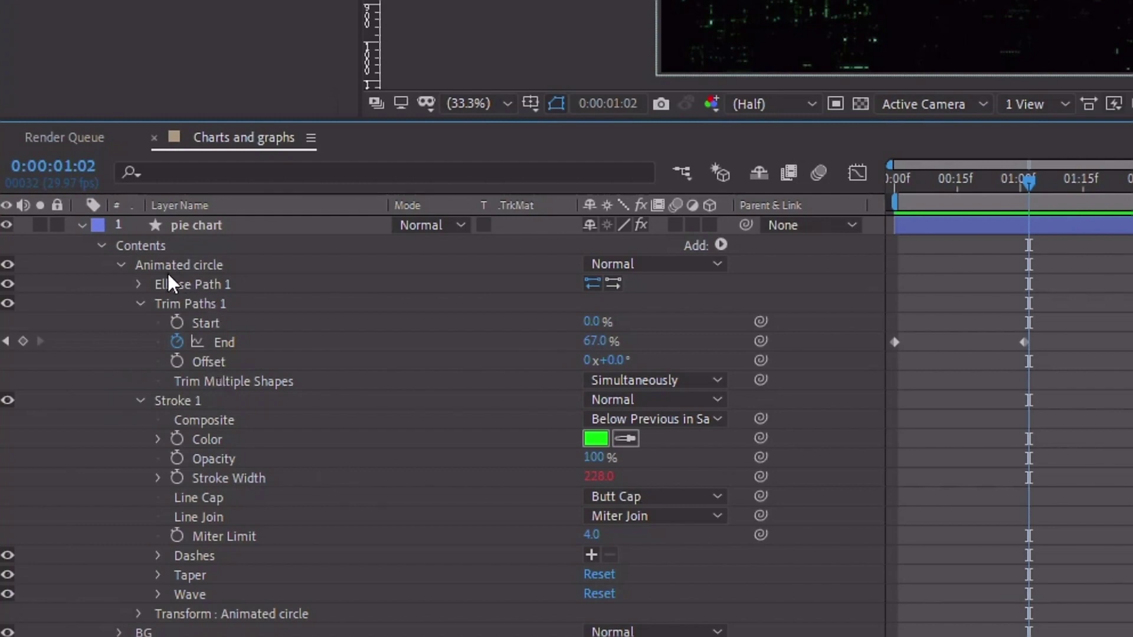
pyautogui.click(140, 284)
pyautogui.click(139, 342)
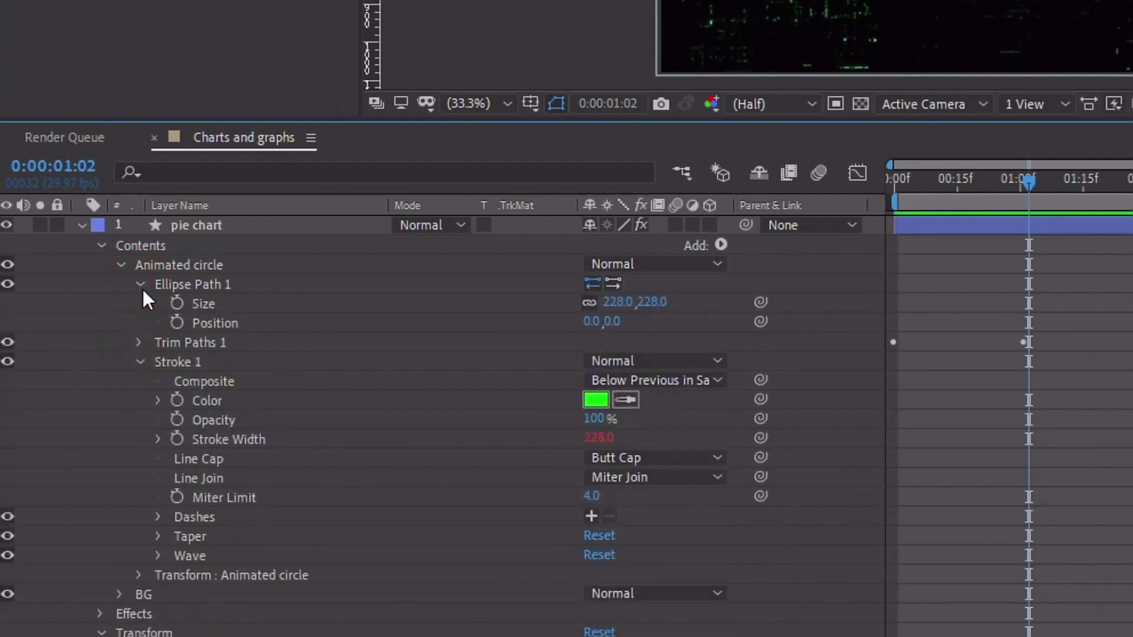
pyautogui.click(138, 284)
pyautogui.click(99, 246)
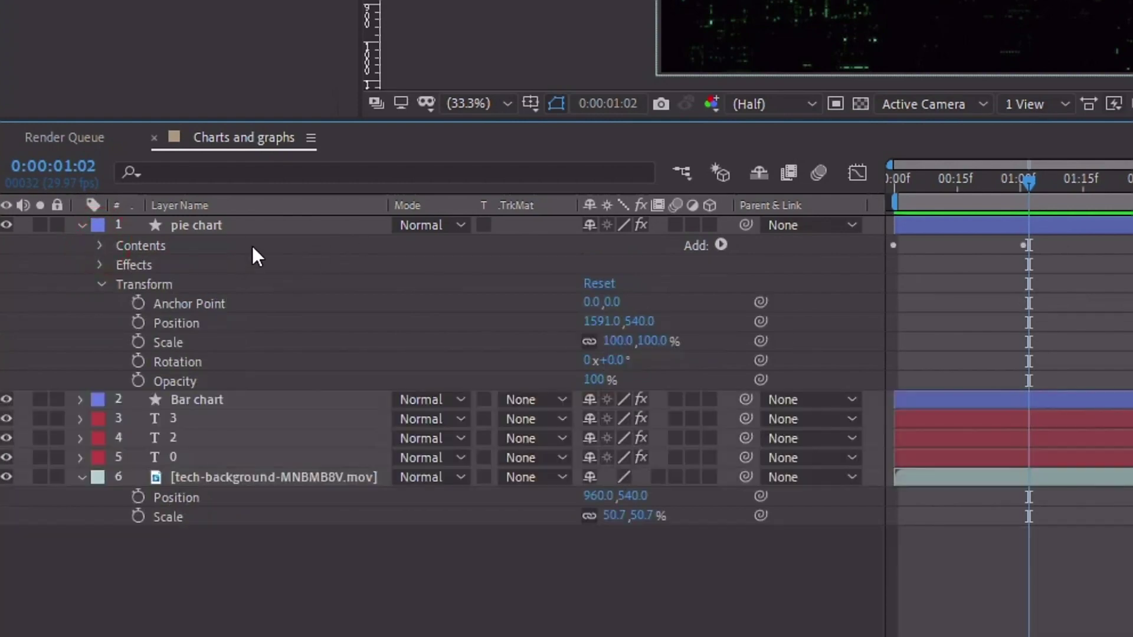
# Step: Duplicate number layer 3 and link its Position to the pie chart's Point at 1710, 540
pyautogui.click(207, 418)
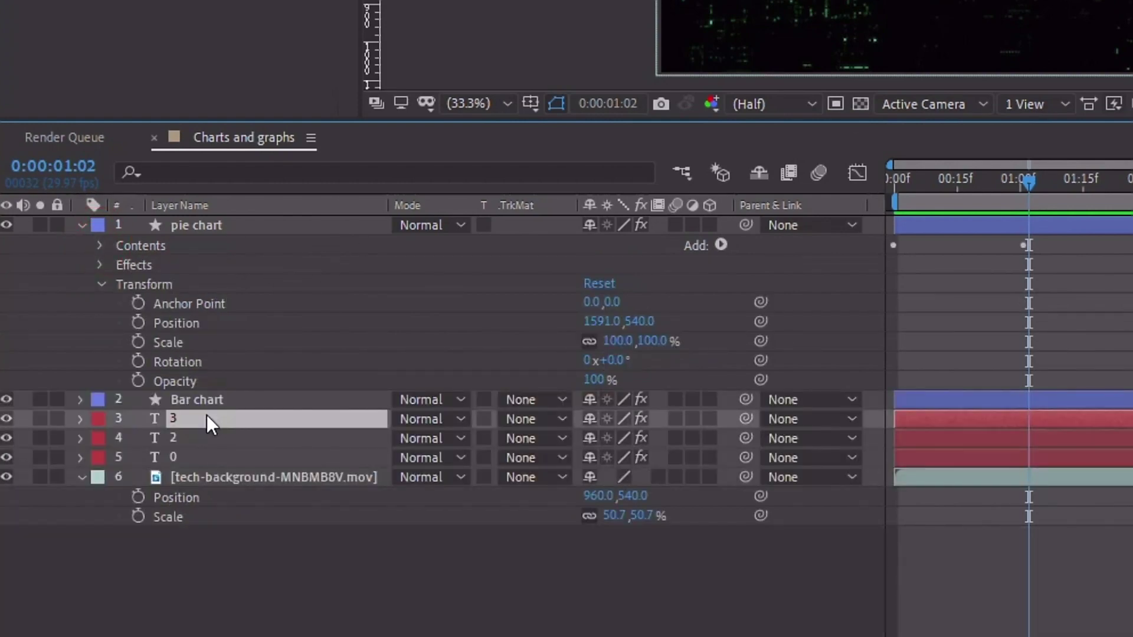
pyautogui.hotkey('ctrl', 'd')
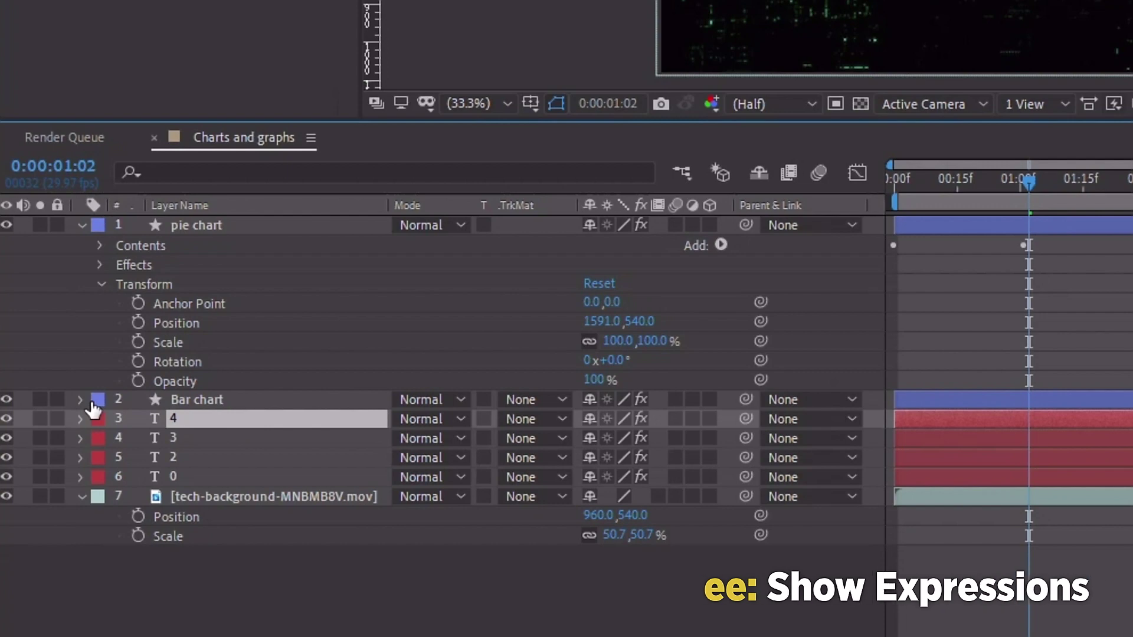
pyautogui.press('e')
pyautogui.press('e')
pyautogui.click(207, 225)
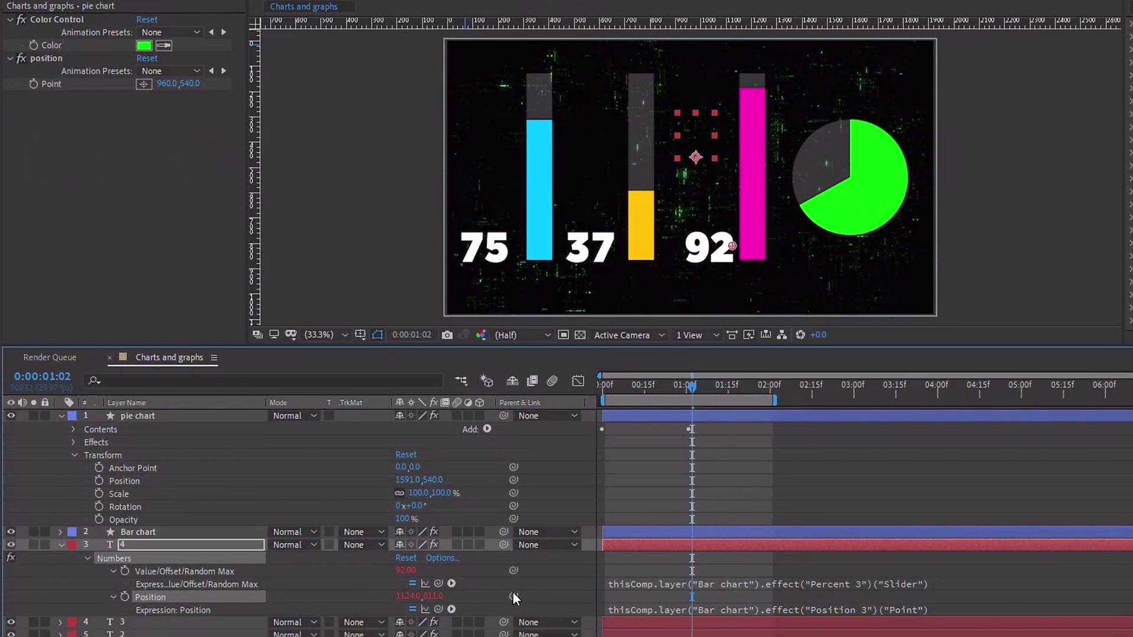
pyautogui.moveTo(512, 596); pyautogui.dragTo(68, 80)
pyautogui.click(327, 576)
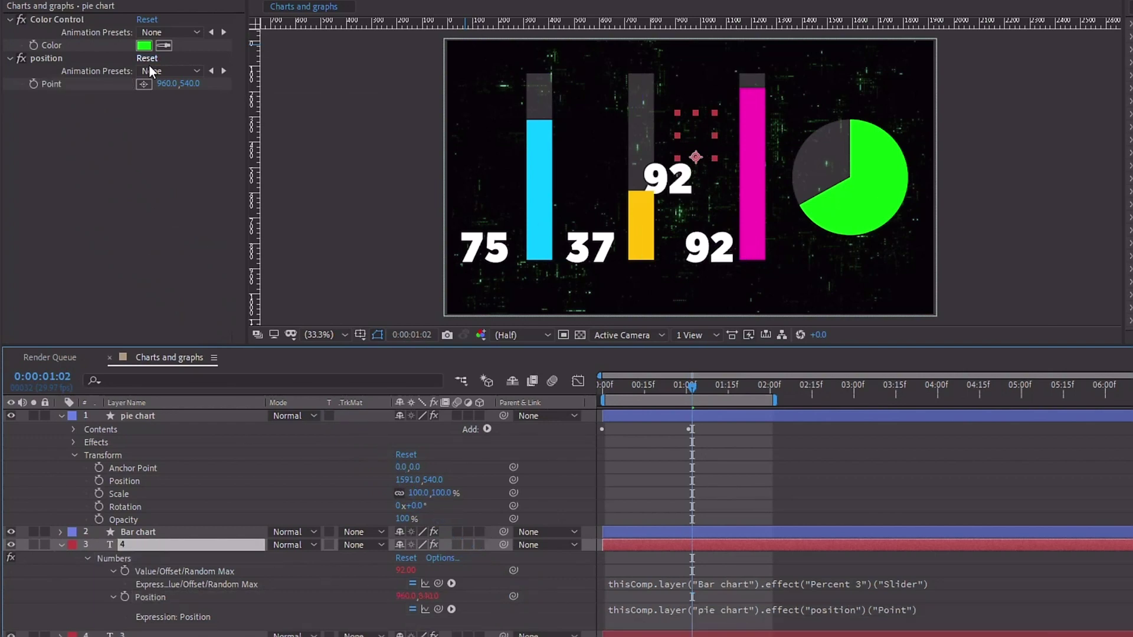
pyautogui.moveTo(163, 87); pyautogui.dragTo(727, 79)
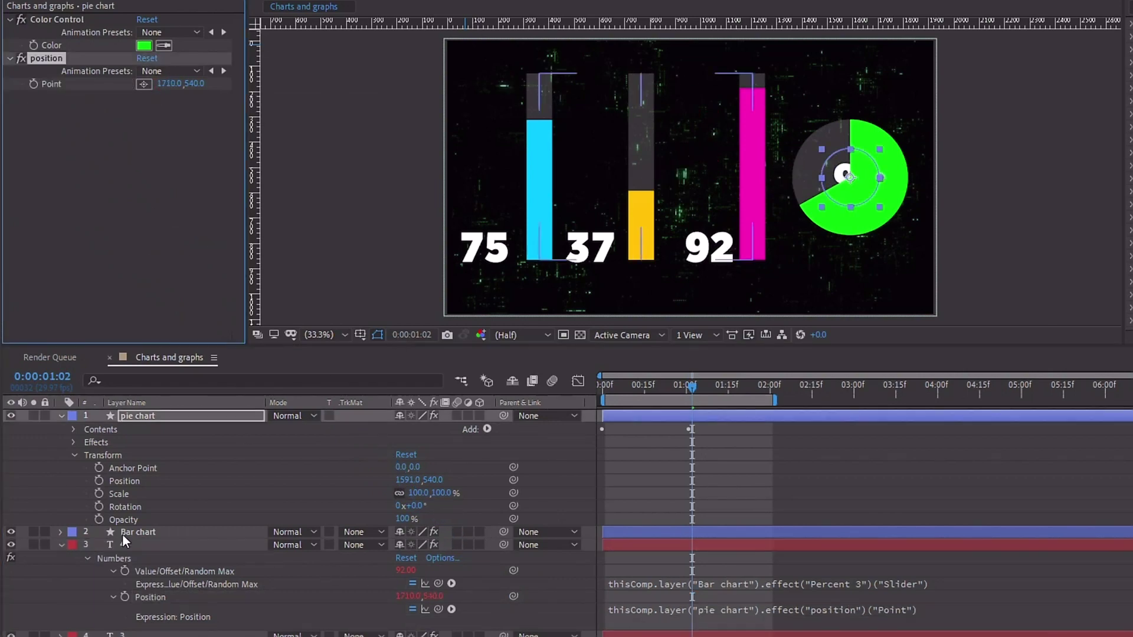
# Step: Move the new number layer to the top and expand the pie chart's Trim Paths
pyautogui.moveTo(123, 542); pyautogui.dragTo(172, 413)
pyautogui.click(69, 524)
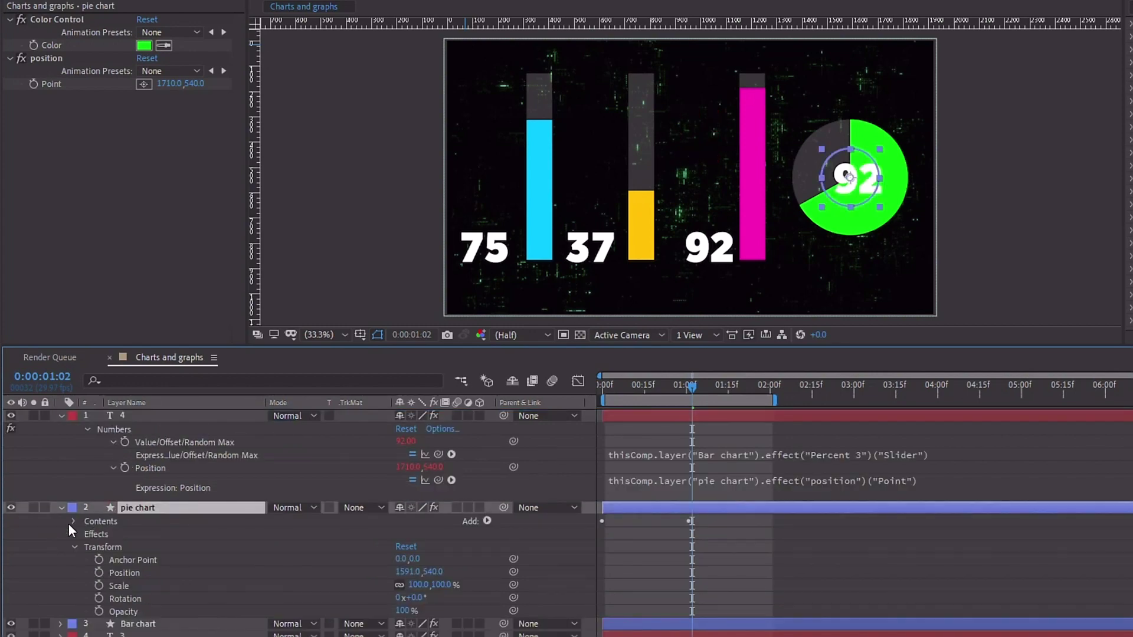
pyautogui.click(69, 523)
pyautogui.click(103, 570)
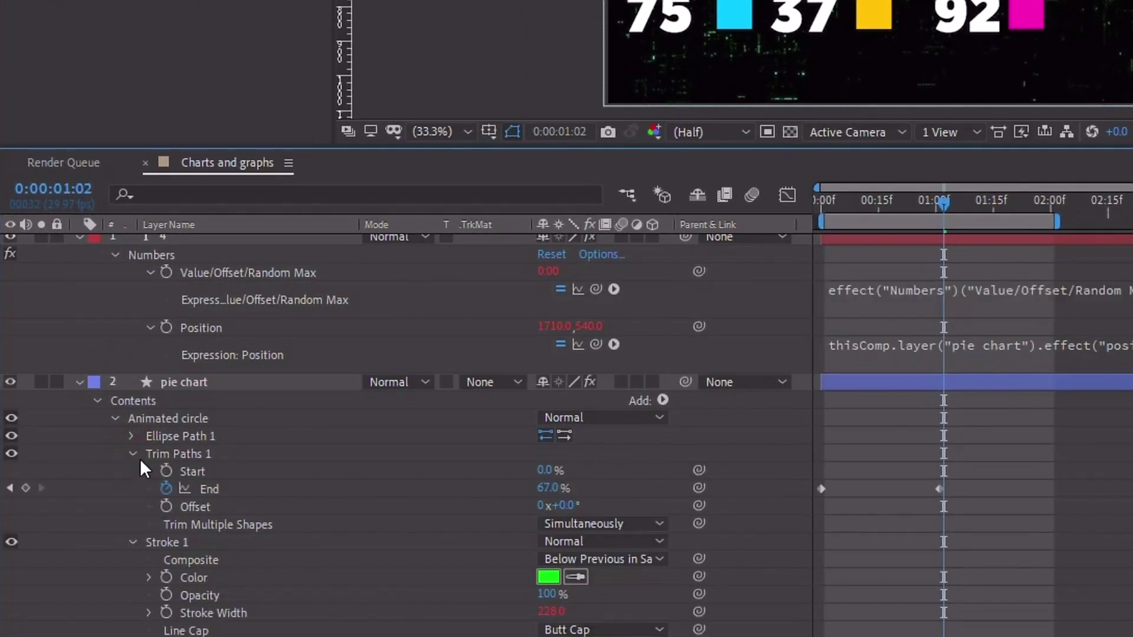
# Step: Link layer 4's number value to the Animated circle's Trim Paths End and preview the readout
pyautogui.moveTo(698, 272); pyautogui.dragTo(210, 490)
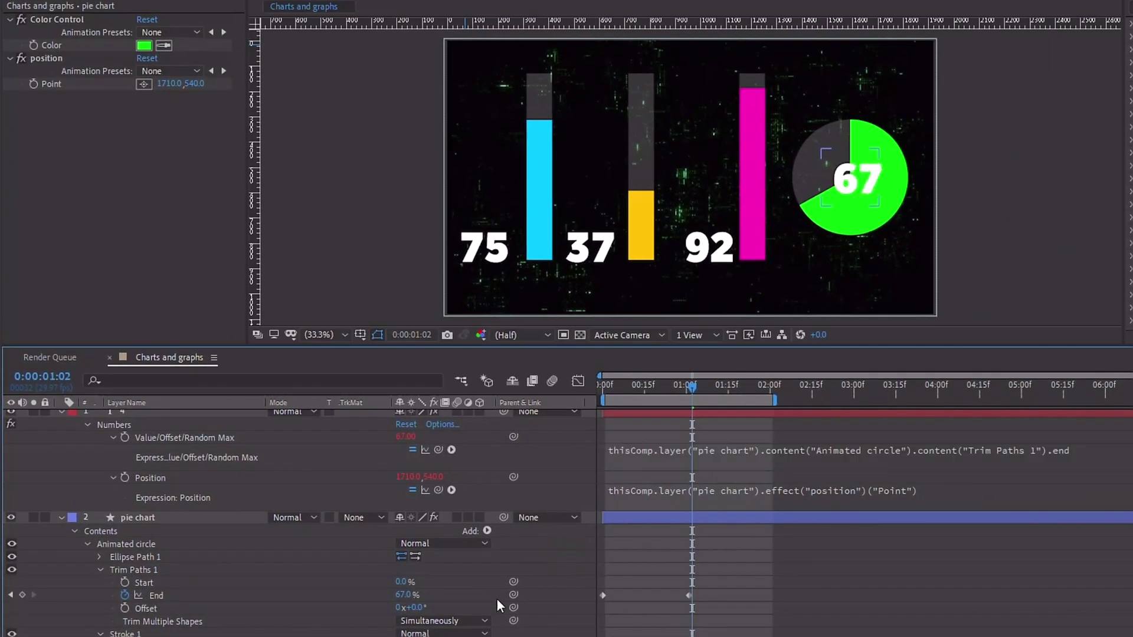
pyautogui.click(404, 601)
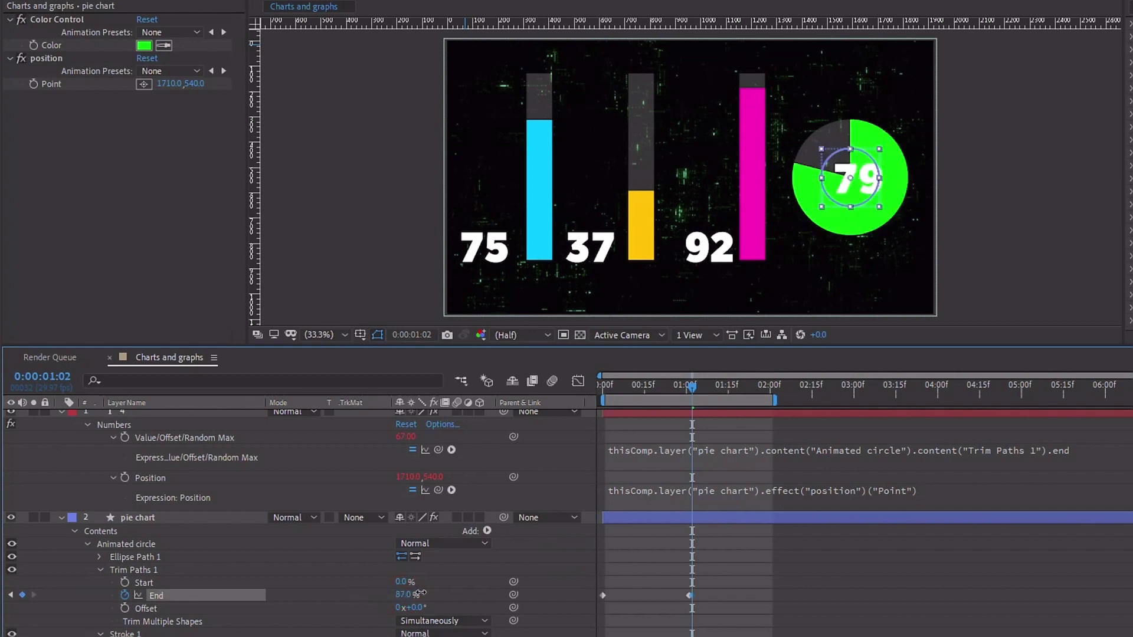
pyautogui.press('space')
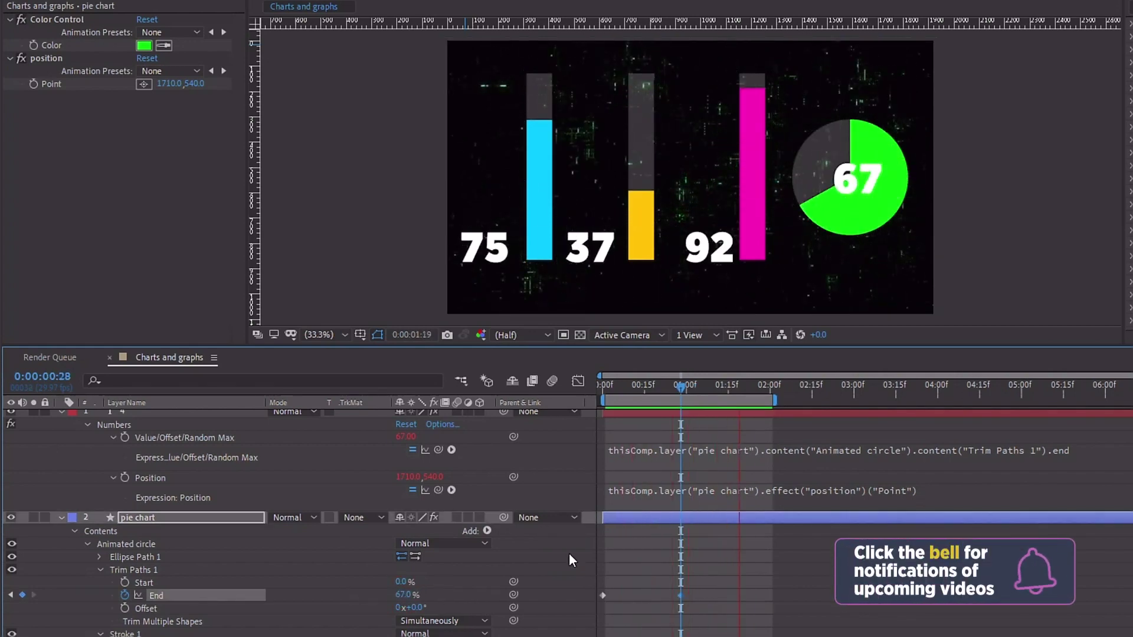